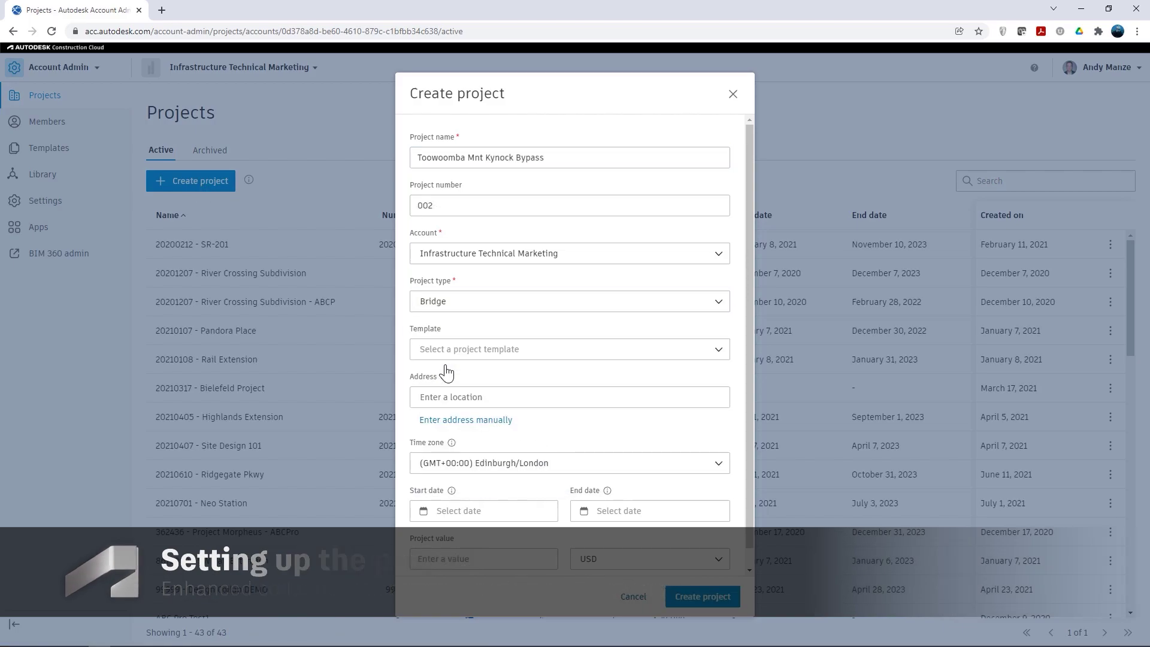
Step: Create the bypass project and add subfolder '01' under Project Files
{"action": "left_click", "coordinate": [699, 597]}
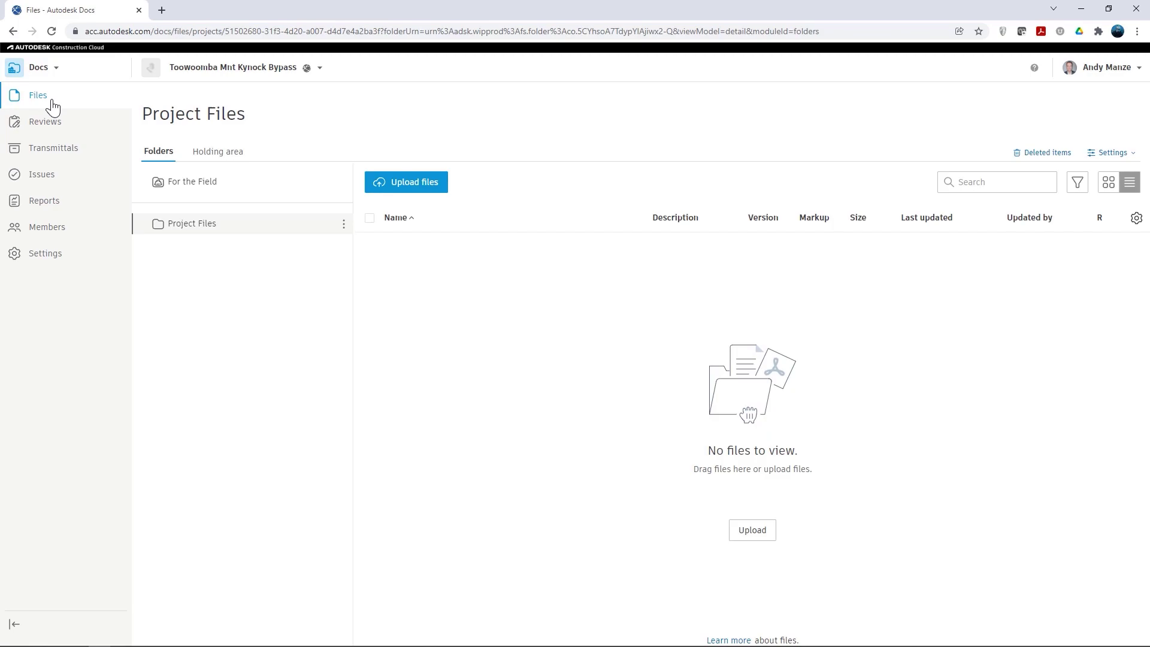
{"action": "left_click", "coordinate": [344, 226]}
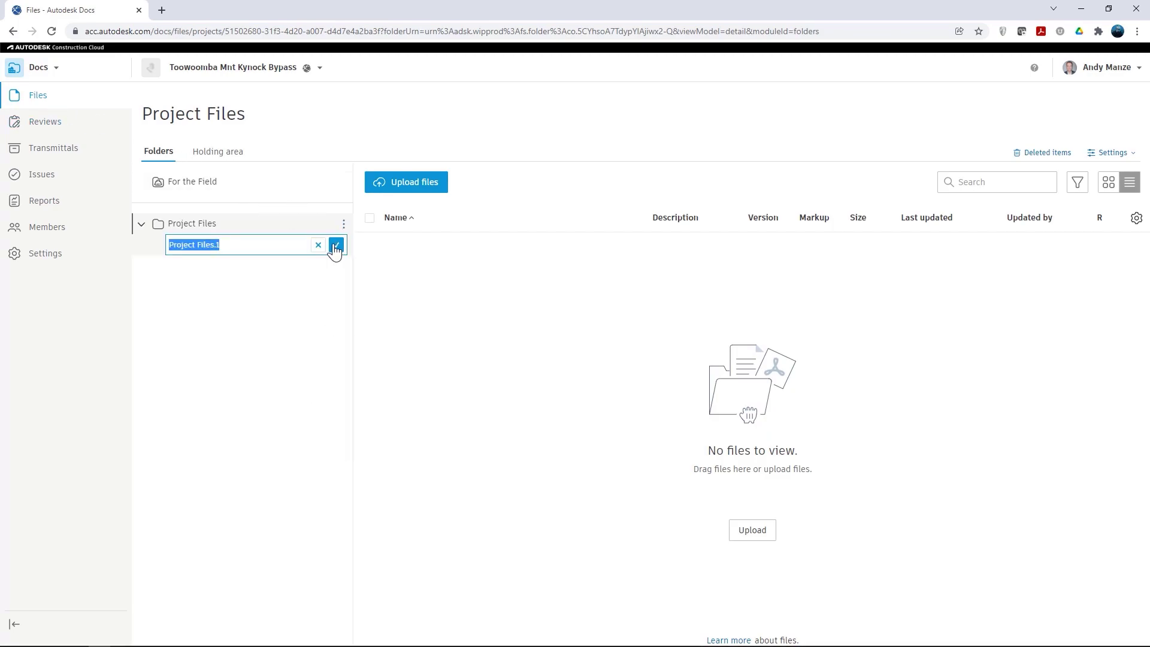
{"action": "type", "text": "01 -"}
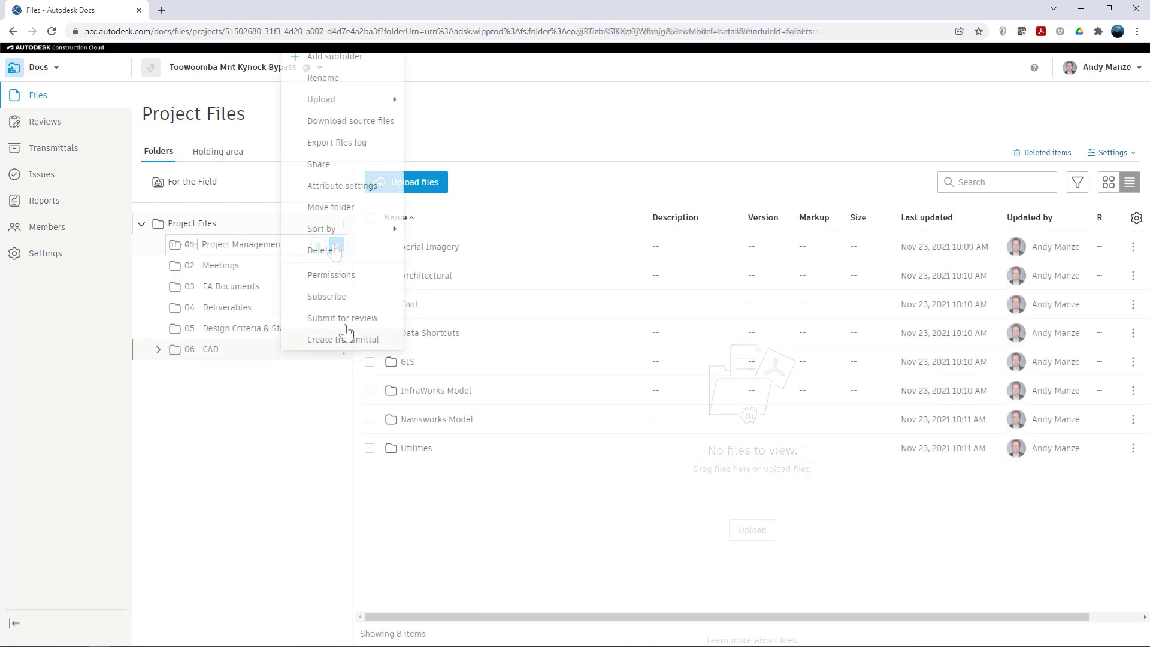
{"action": "left_click", "coordinate": [342, 276]}
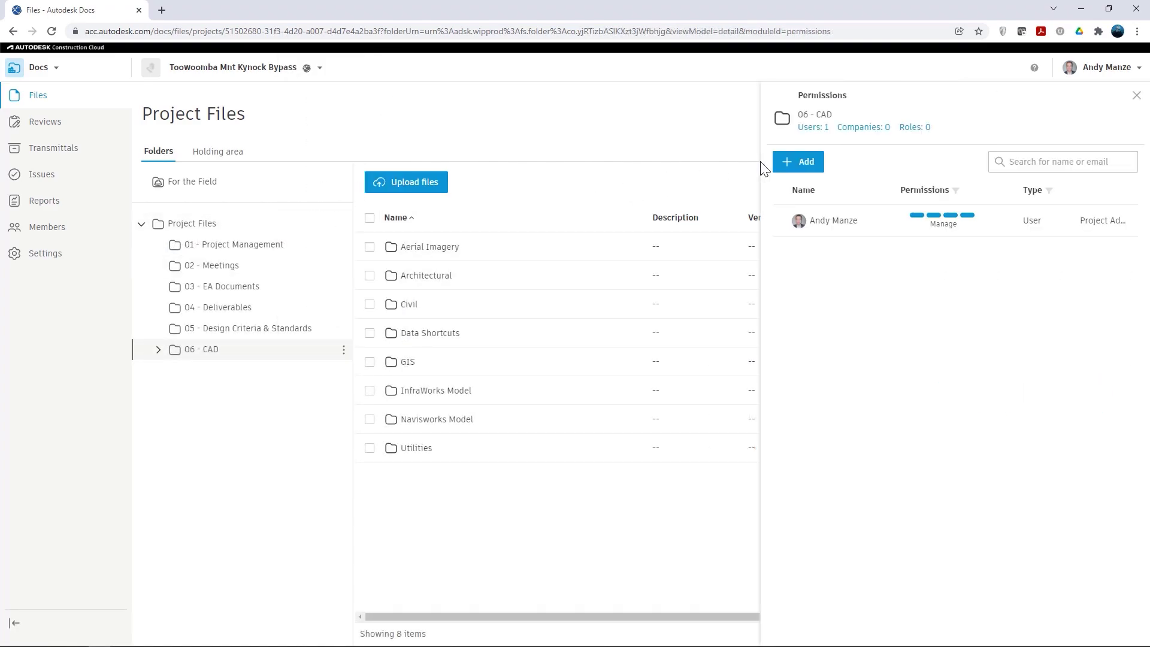
{"action": "left_click", "coordinate": [786, 167]}
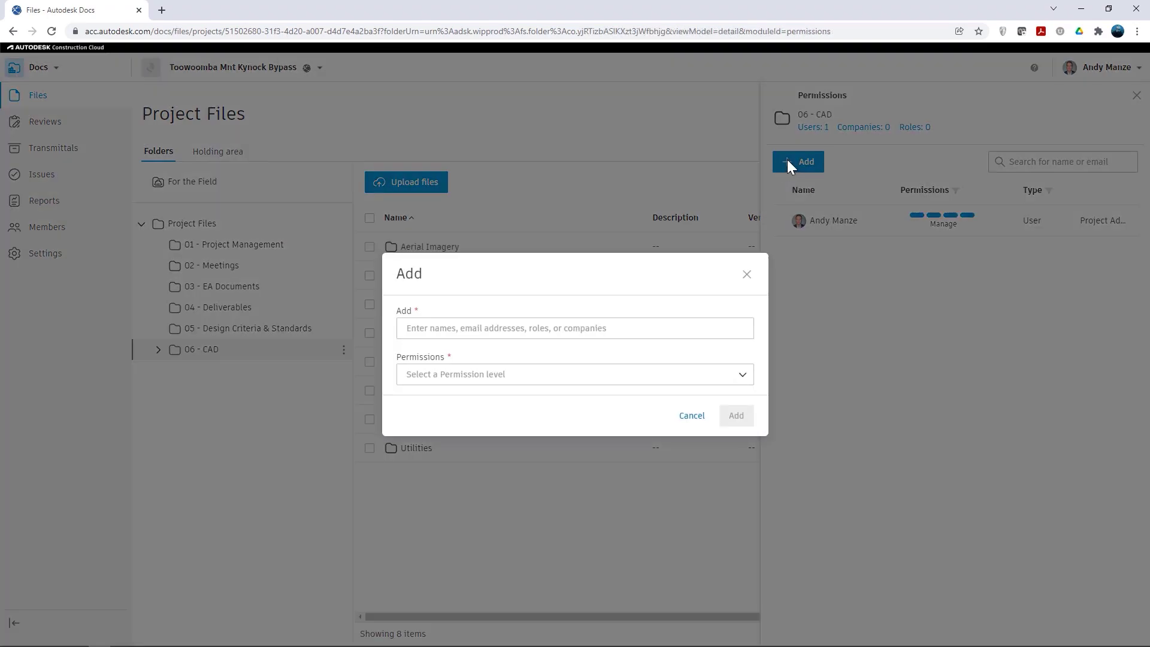
{"action": "left_click", "coordinate": [458, 328]}
{"action": "type", "text": "wes"}
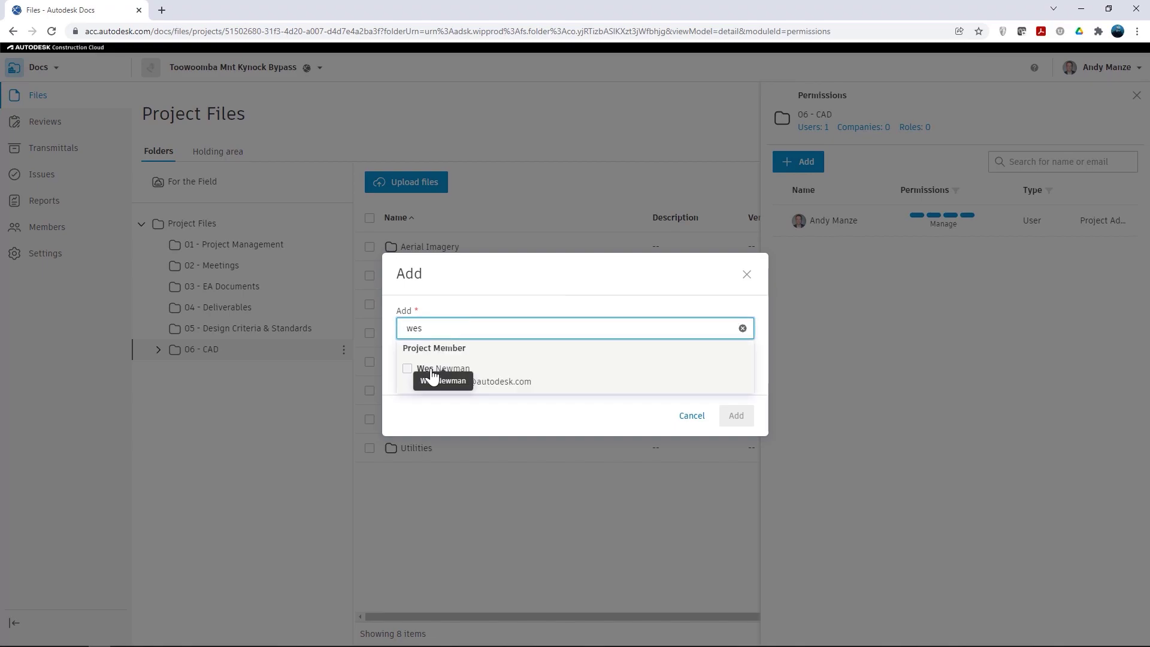
{"action": "left_click", "coordinate": [409, 369]}
{"action": "left_click", "coordinate": [431, 413]}
{"action": "left_click", "coordinate": [468, 377]}
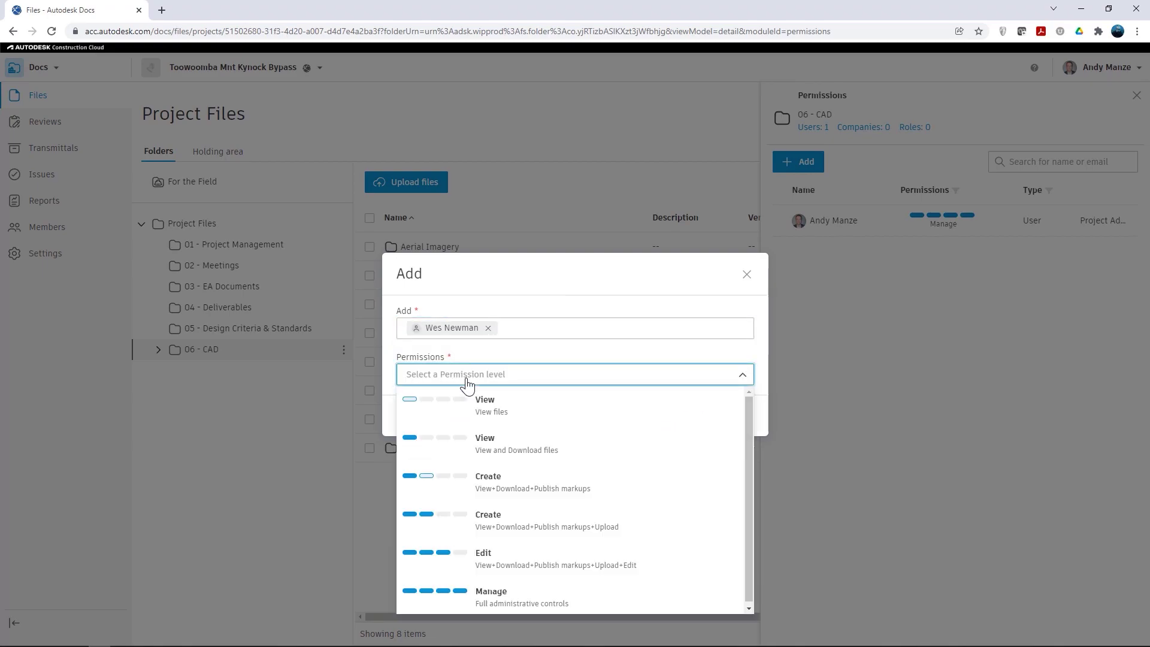
{"action": "left_click", "coordinate": [478, 556]}
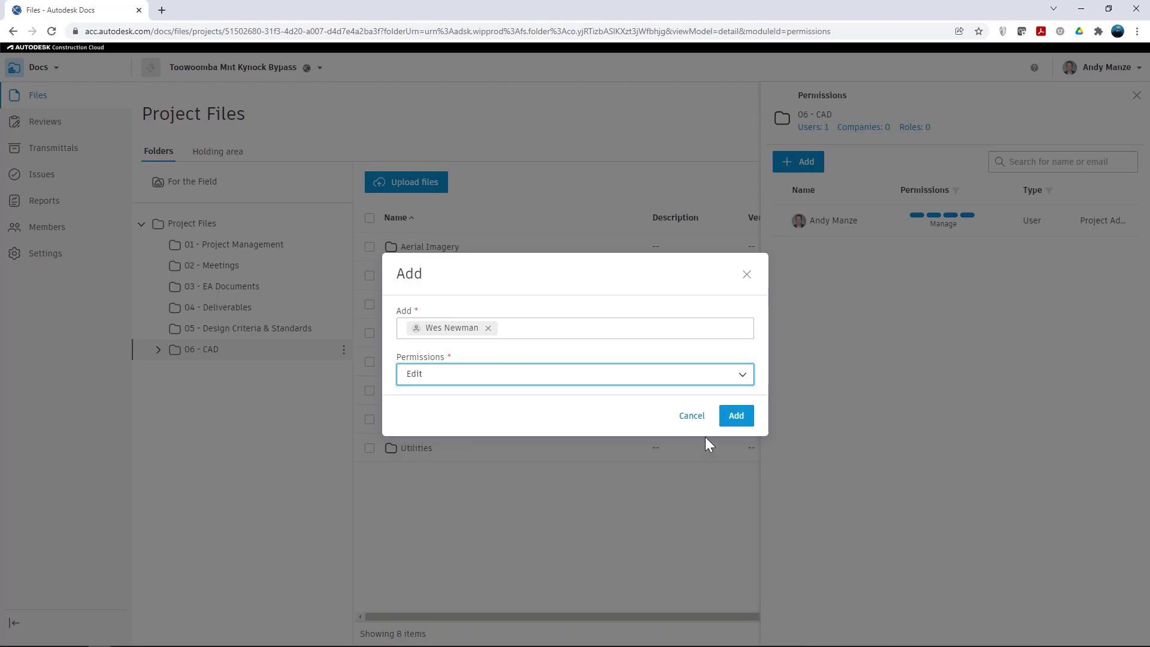
{"action": "left_click", "coordinate": [736, 416]}
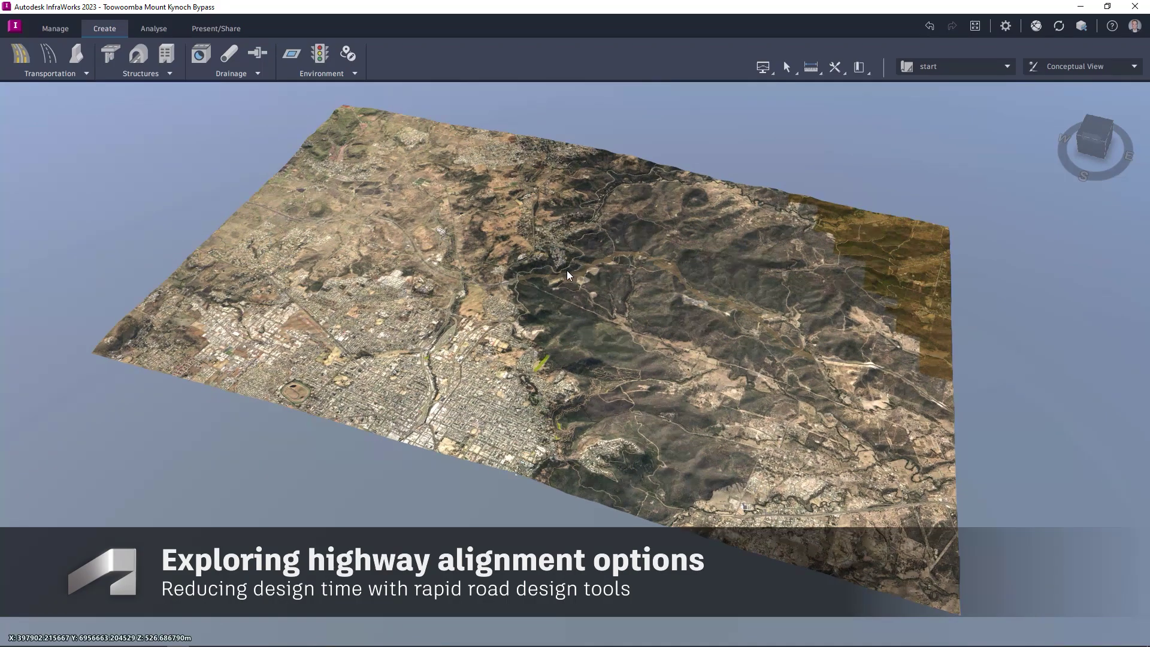
Step: Draw the four-lane divided road along the corridor, bending midway to its east end
{"action": "scroll", "coordinate": [567, 271], "scroll_direction": "up", "scroll_amount": 3}
{"action": "scroll", "coordinate": [566, 271], "scroll_direction": "up", "scroll_amount": 5}
{"action": "middle_click_drag", "start_coordinate": [567, 271], "coordinate": [641, 460]}
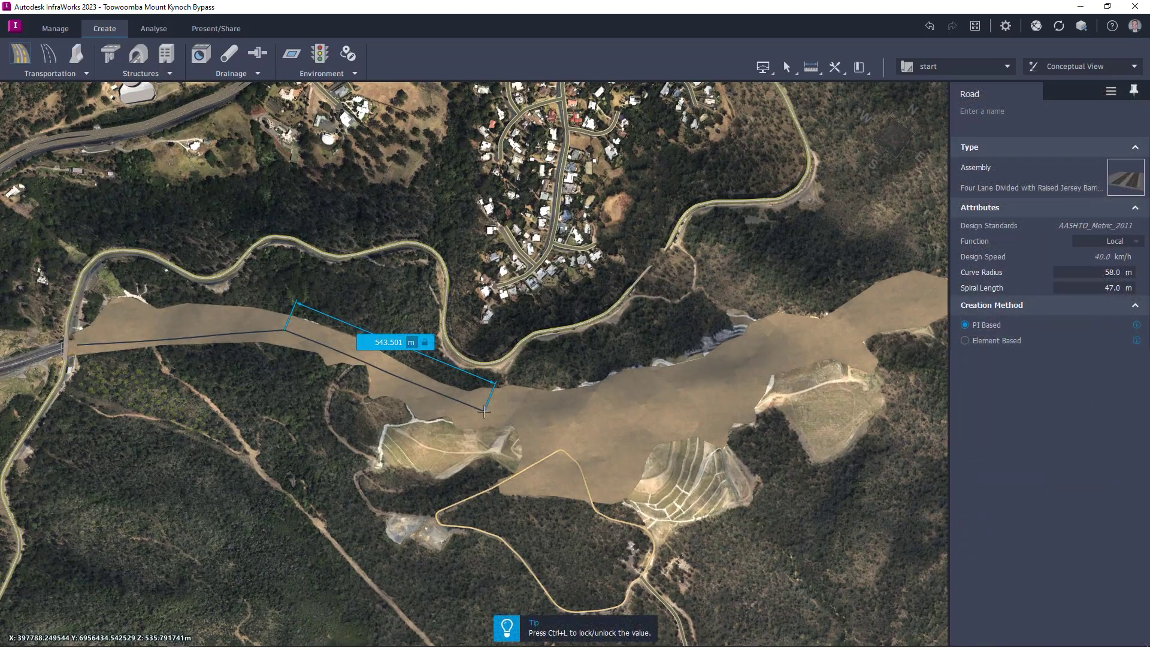
{"action": "left_click", "coordinate": [484, 411]}
{"action": "left_click", "coordinate": [893, 308]}
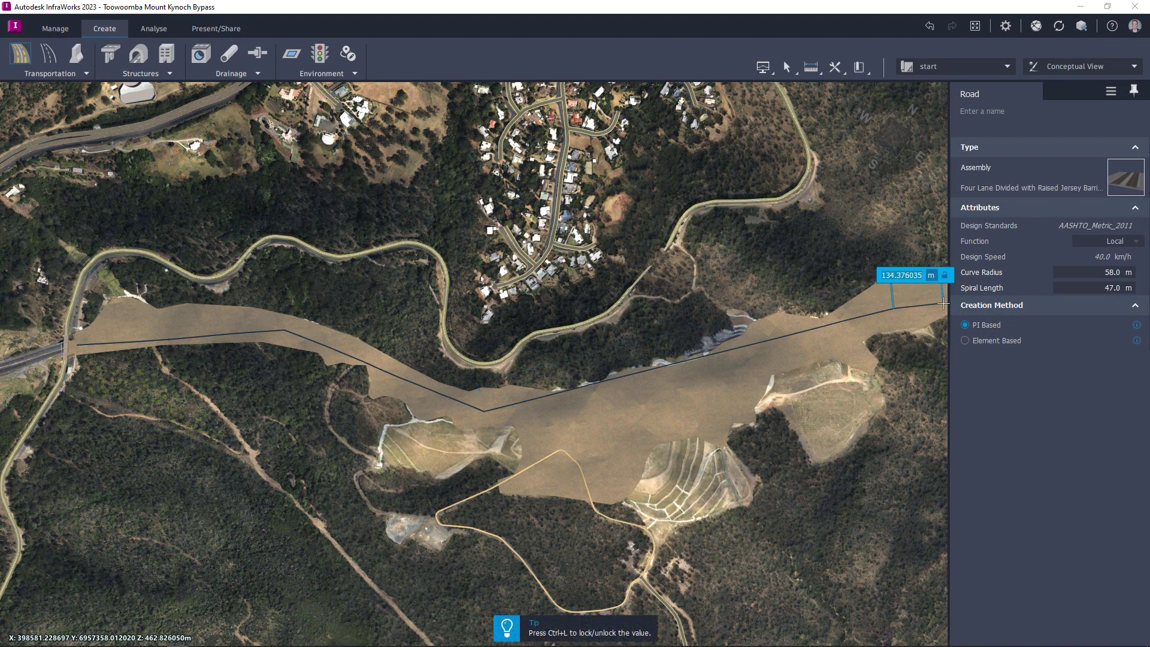
{"action": "double_click", "coordinate": [943, 304]}
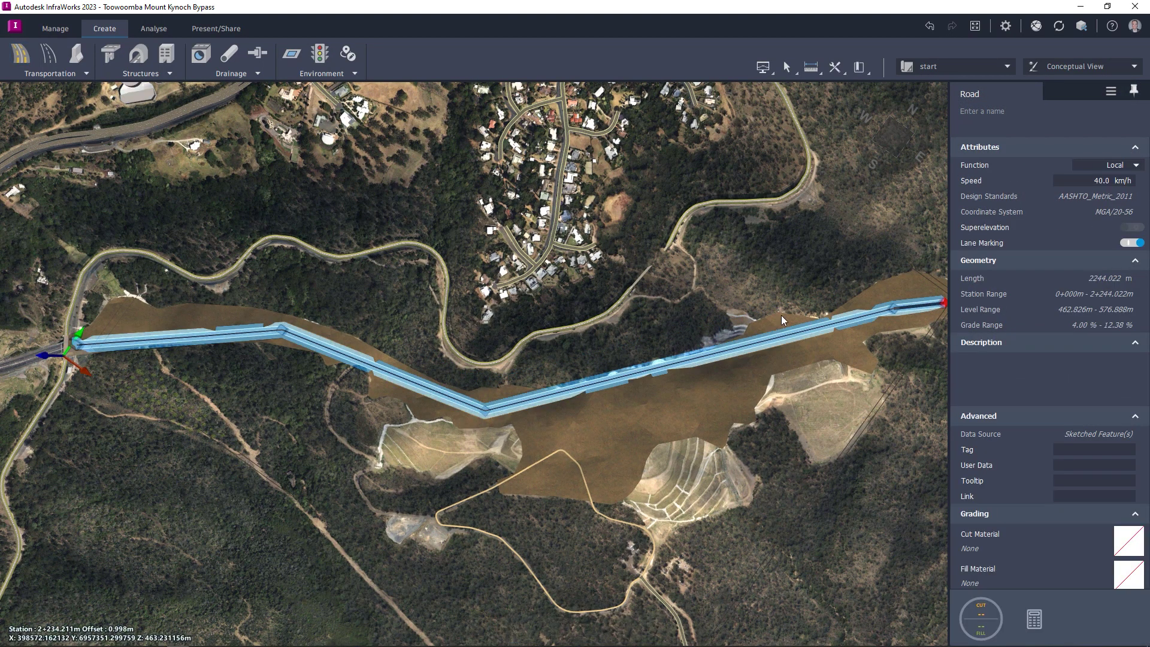
Step: Drag the road's middle curve outward to a larger radius
{"action": "scroll", "coordinate": [583, 381], "scroll_direction": "up", "scroll_amount": 3}
{"action": "scroll", "coordinate": [583, 381], "scroll_direction": "up", "scroll_amount": 2}
{"action": "left_click_drag", "start_coordinate": [583, 381], "coordinate": [710, 380]}
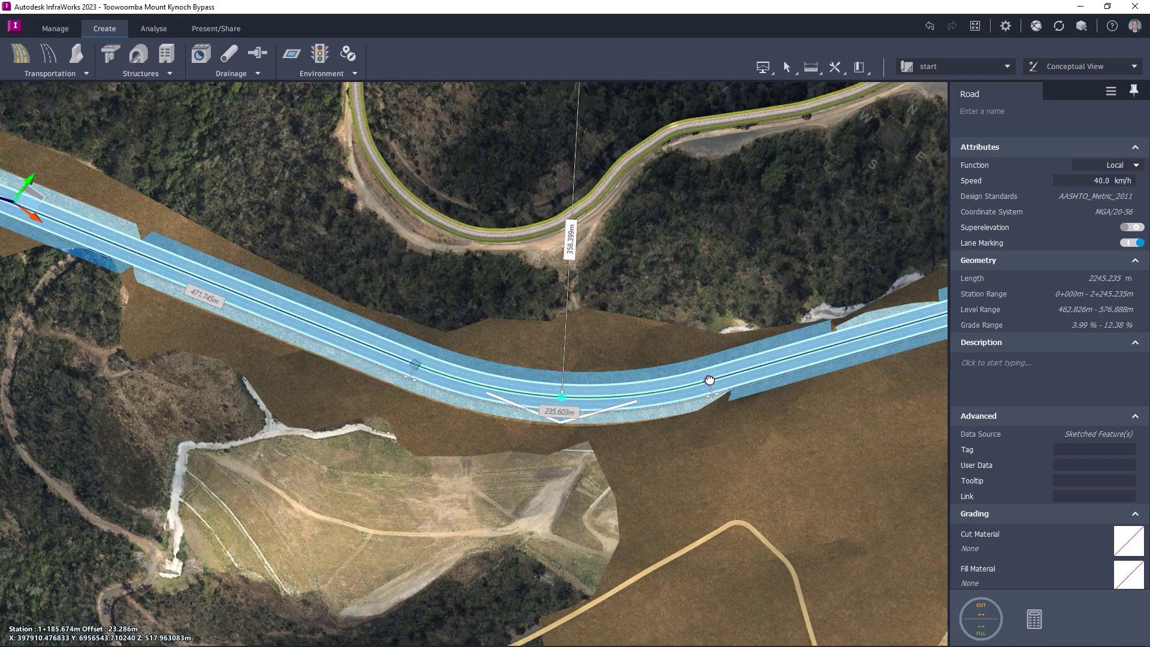
{"action": "key", "text": "Escape"}
{"action": "middle_click_drag", "start_coordinate": [694, 306], "coordinate": [595, 323]}
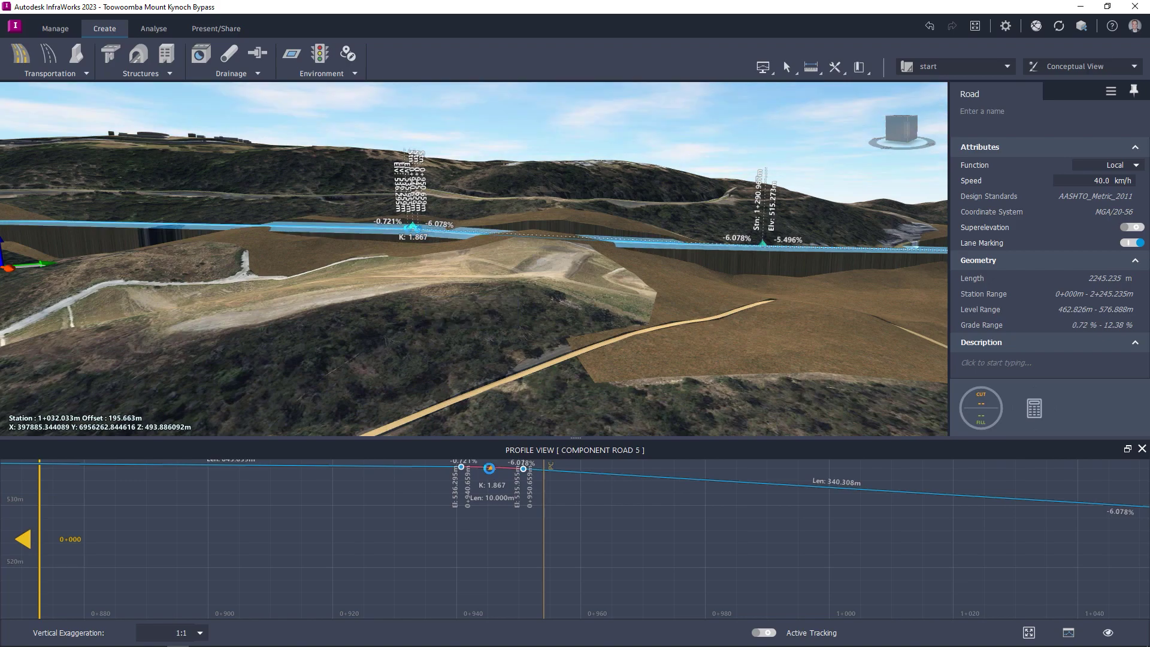
{"action": "left_click", "coordinate": [639, 292]}
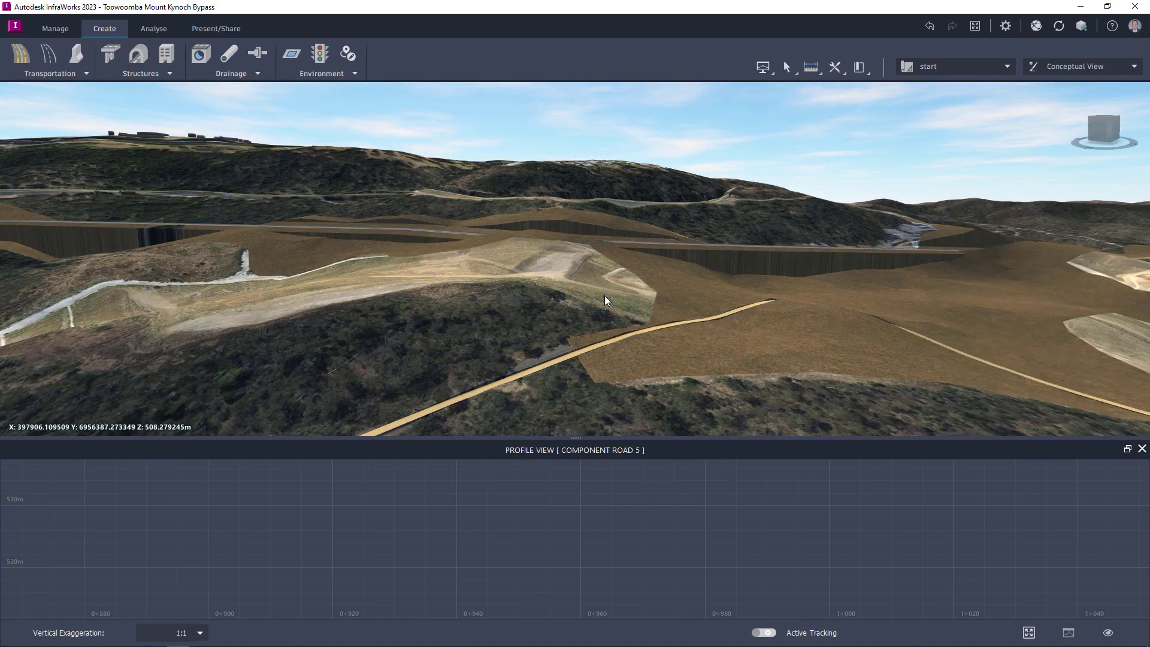
Step: Add a curb and gutter aligned to the road start so it spans the full length
{"action": "mouse_move", "coordinate": [605, 300]}
{"action": "middle_mouse_down", "text": "shift"}
{"action": "mouse_move", "coordinate": [369, 322]}
{"action": "mouse_move", "coordinate": [519, 299]}
{"action": "middle_mouse_up", "text": "shift"}
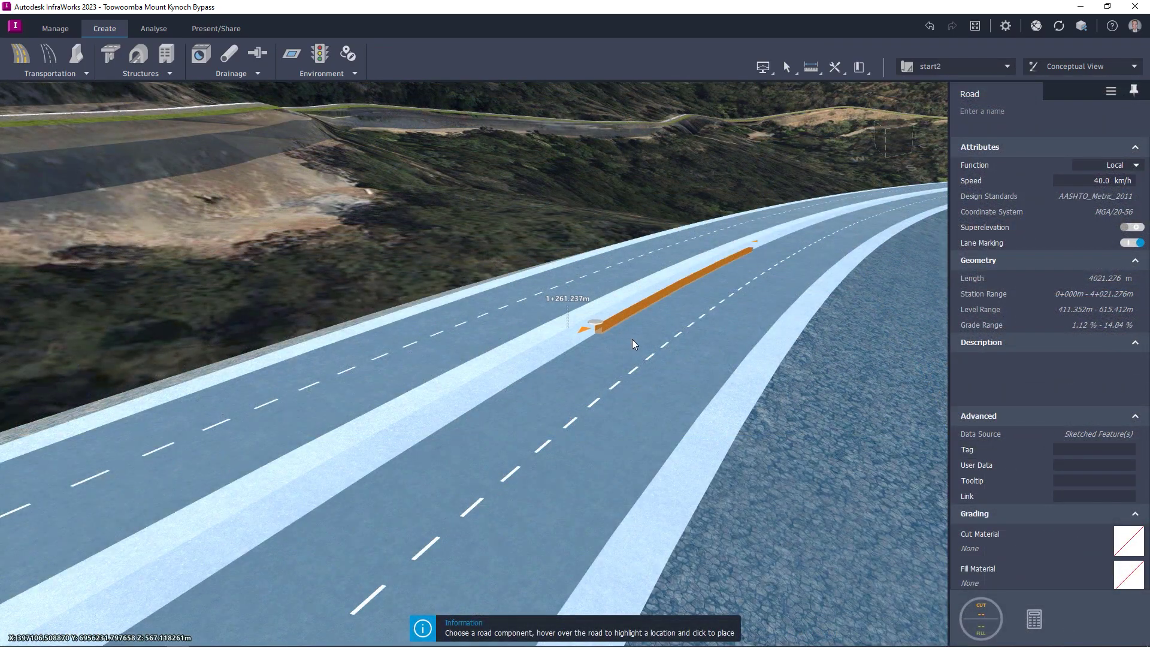
{"action": "left_click", "coordinate": [728, 373]}
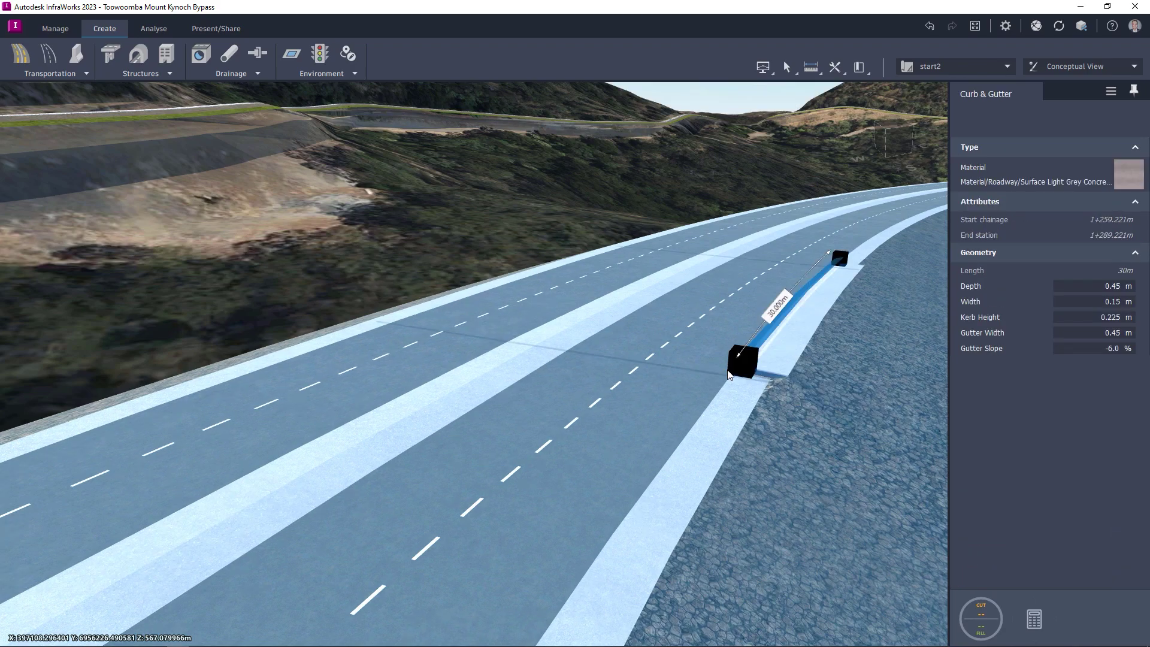
{"action": "left_click", "coordinate": [810, 332]}
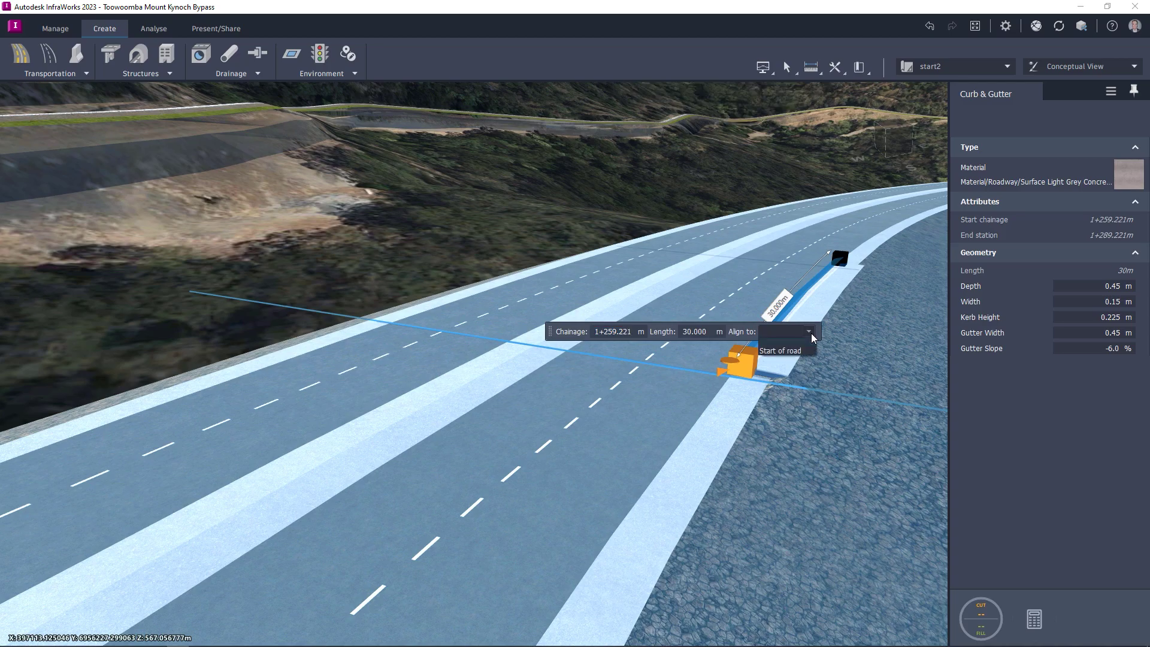
{"action": "left_click", "coordinate": [786, 351]}
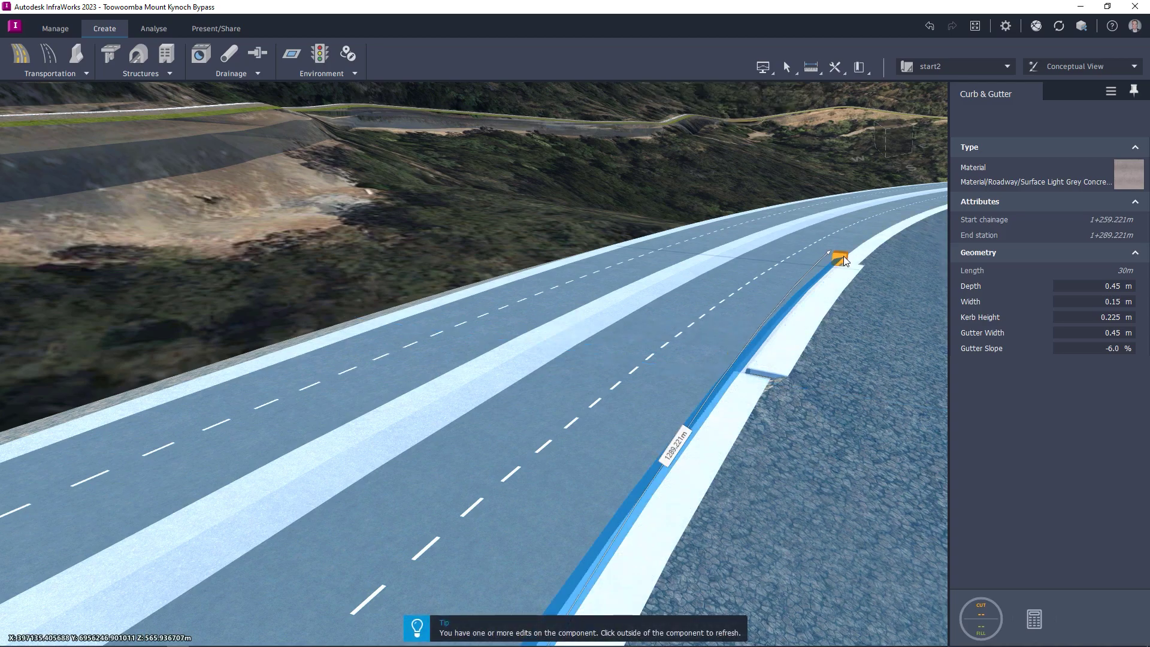
{"action": "left_click", "coordinate": [793, 350]}
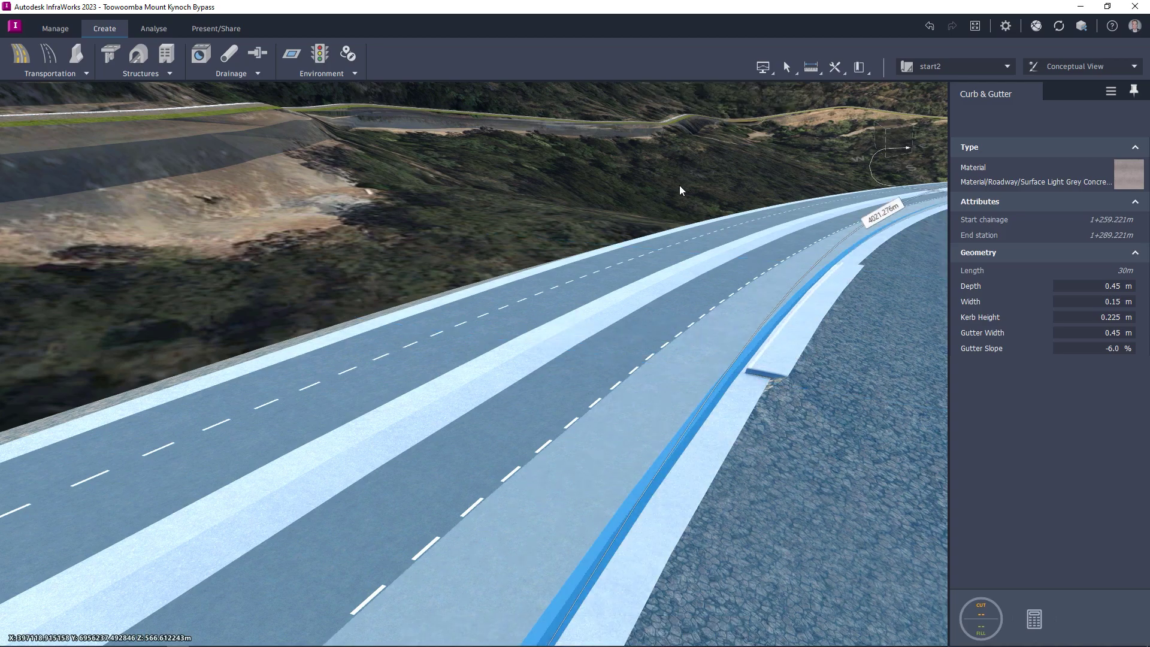
{"action": "key", "text": "Escape"}
Step: Place Guardrail 3 decorations along the road's outer edge seam
{"action": "scroll", "coordinate": [767, 358], "scroll_direction": "up", "scroll_amount": 5}
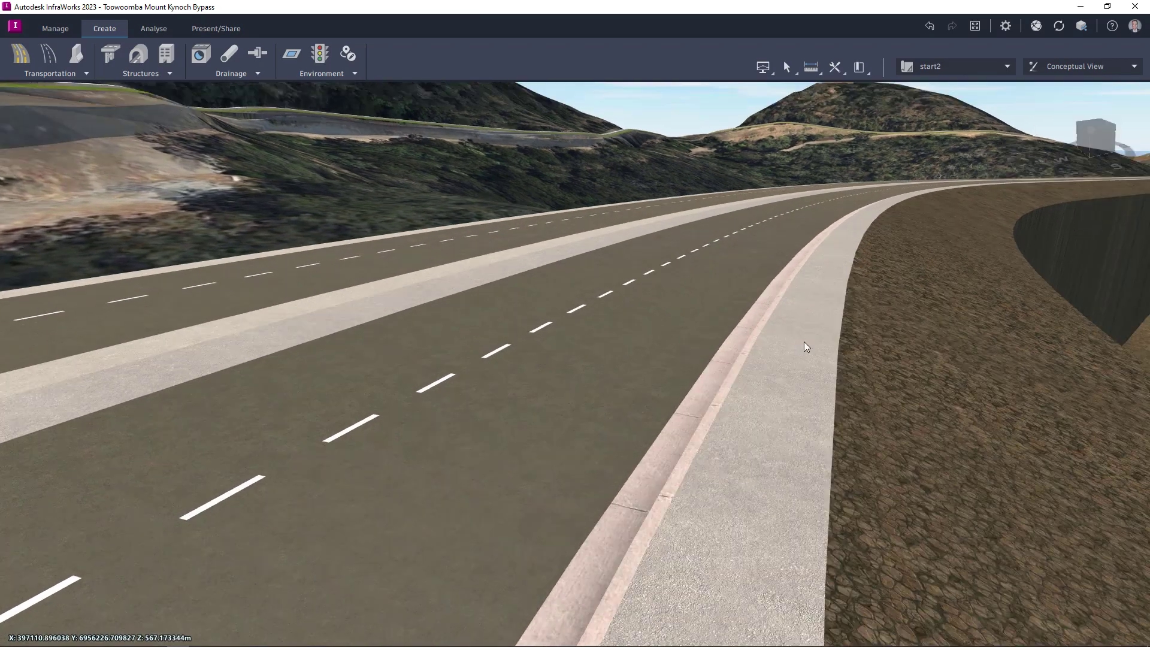
{"action": "scroll", "coordinate": [848, 340], "scroll_direction": "up", "scroll_amount": 3}
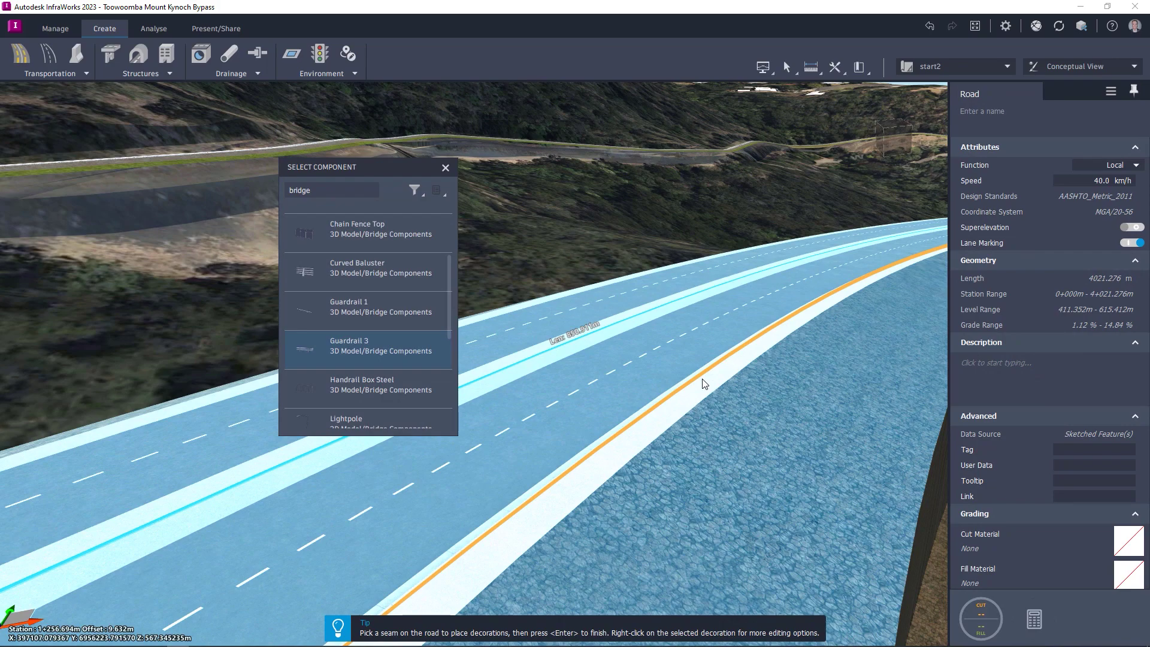
{"action": "left_click", "coordinate": [703, 380]}
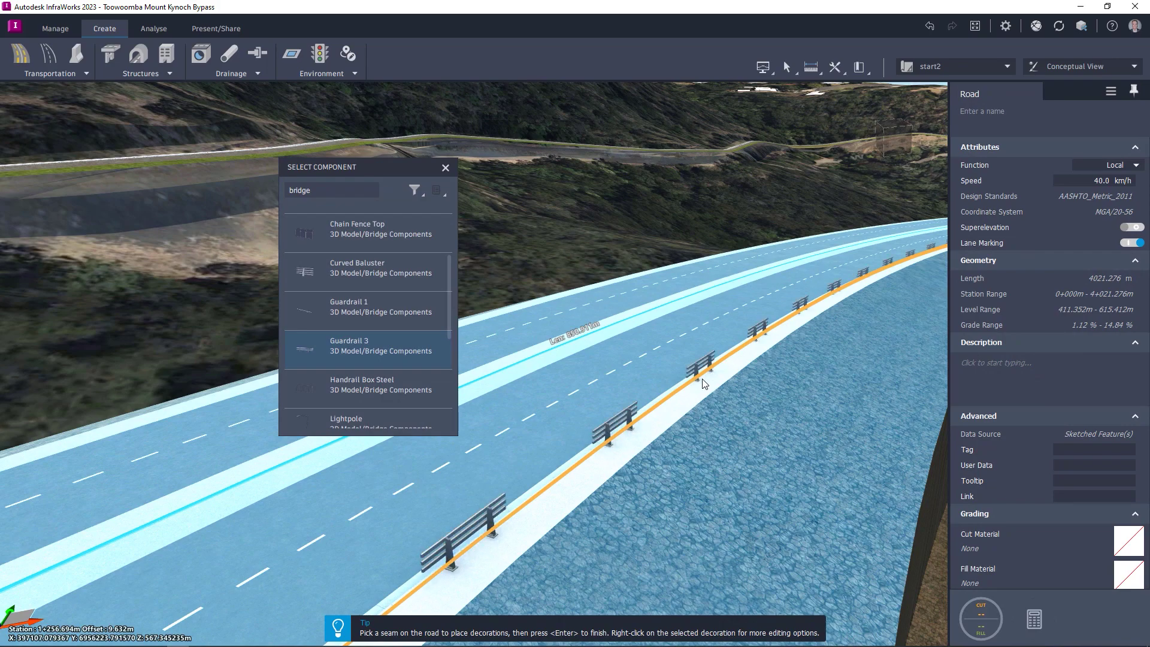
{"action": "key", "text": "Return"}
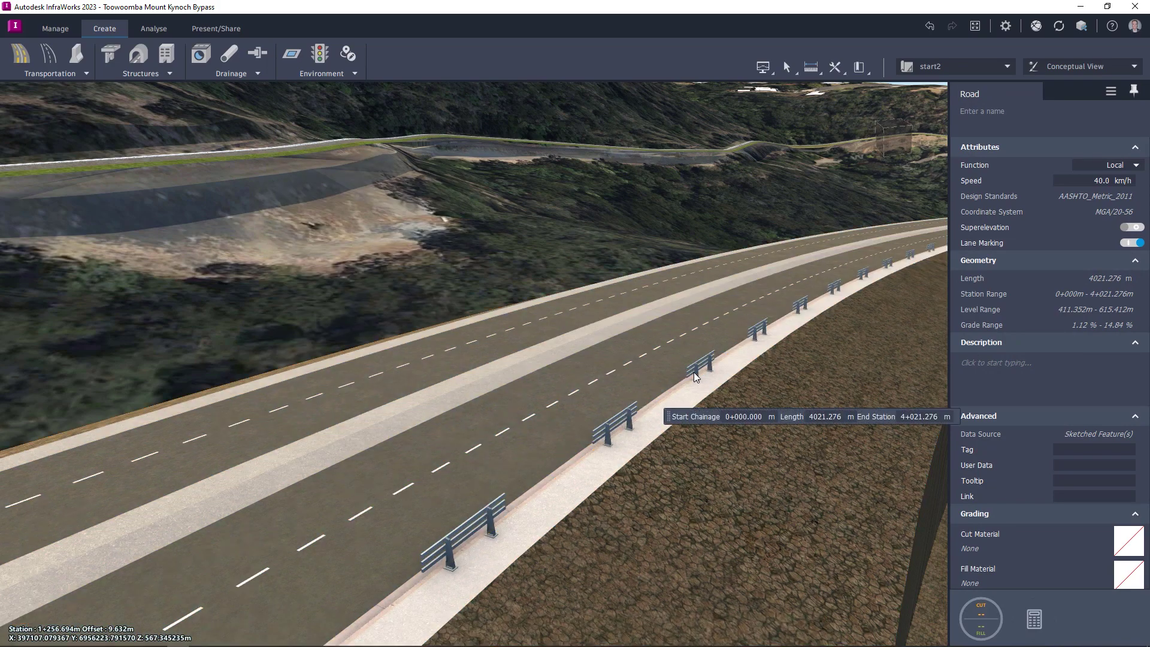
{"action": "left_click", "coordinate": [693, 373]}
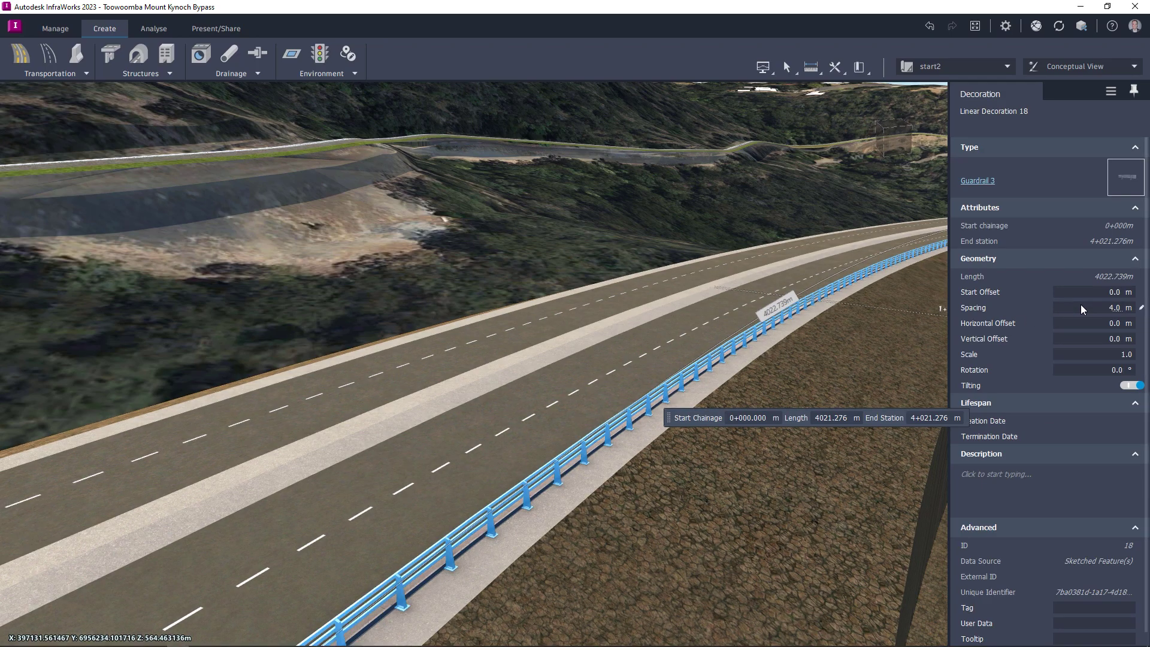
{"action": "key", "text": "Escape"}
{"action": "mouse_move", "coordinate": [834, 362]}
{"action": "middle_mouse_down", "text": "shift"}
{"action": "mouse_move", "coordinate": [797, 412]}
{"action": "mouse_move", "coordinate": [873, 416]}
{"action": "mouse_move", "coordinate": [864, 394]}
{"action": "middle_mouse_up", "text": "shift"}
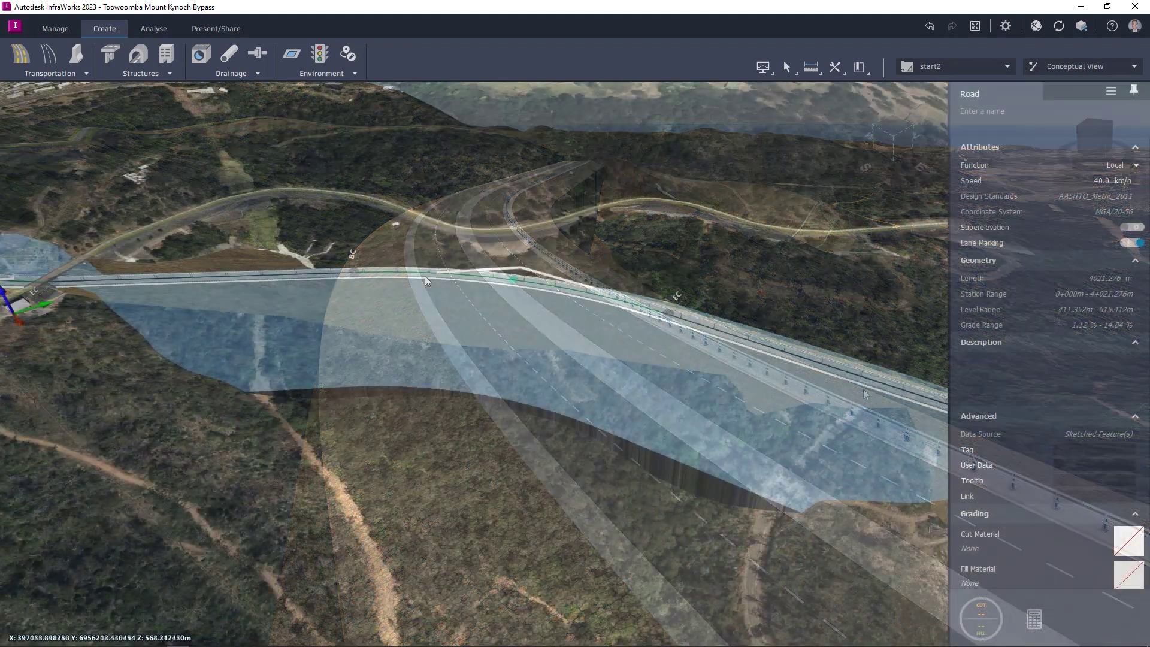
Step: Add a bridge with piers to the road across the valley
{"action": "right_click", "coordinate": [426, 275]}
{"action": "mouse_move", "coordinate": [449, 420]}
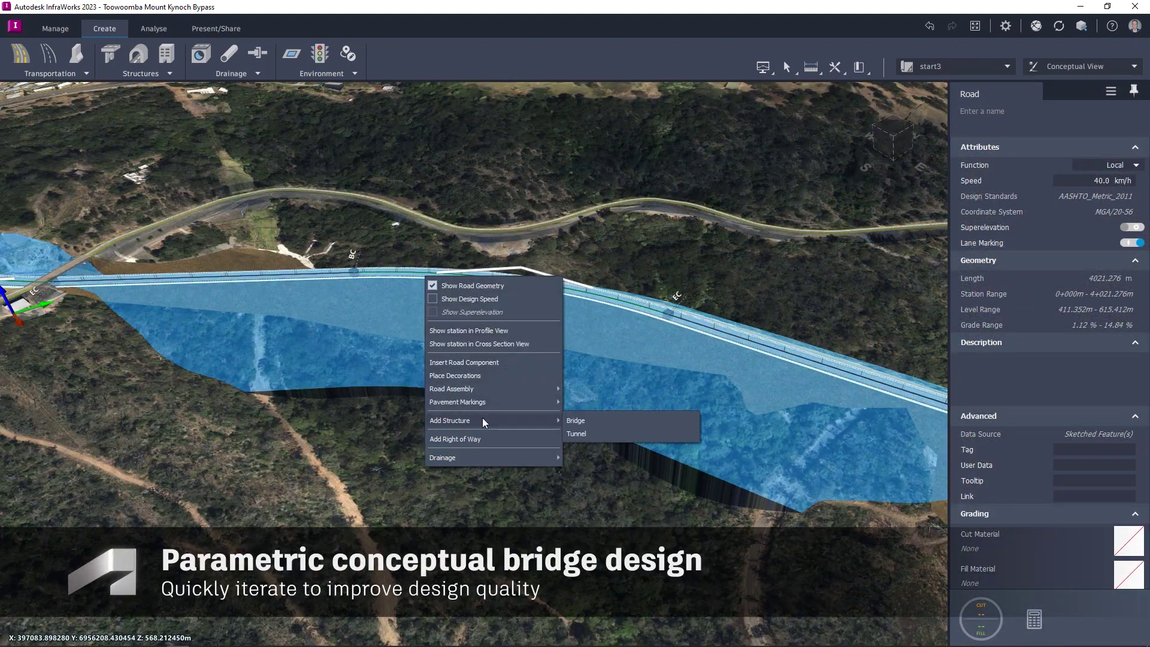
{"action": "left_click", "coordinate": [573, 421]}
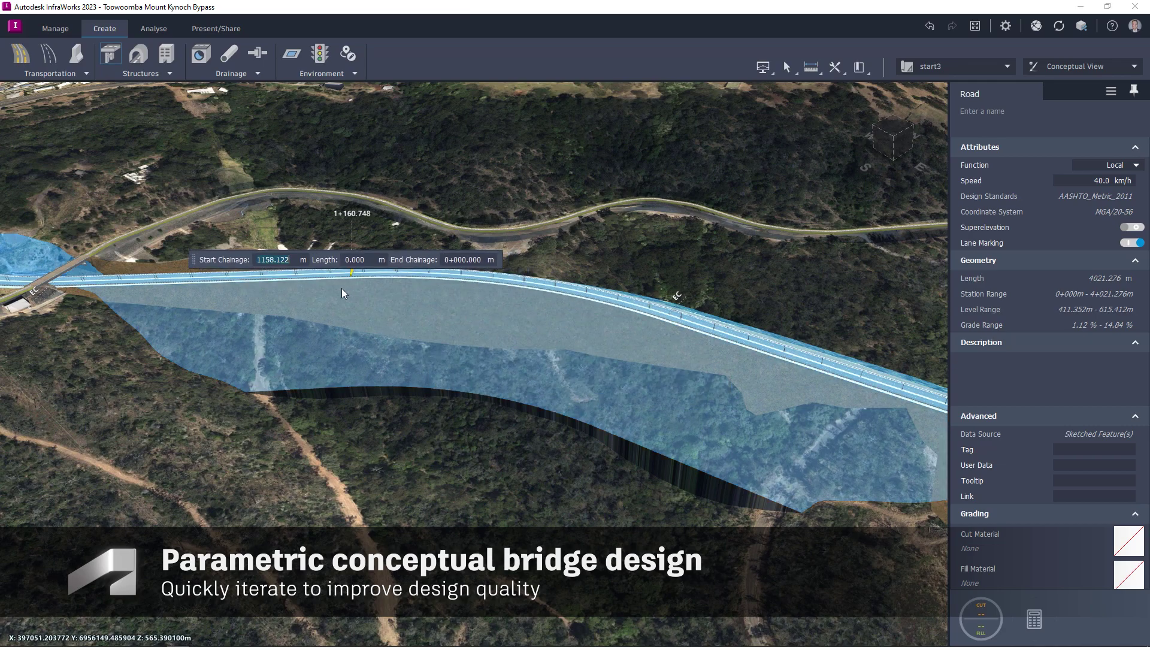
{"action": "left_click", "coordinate": [112, 286]}
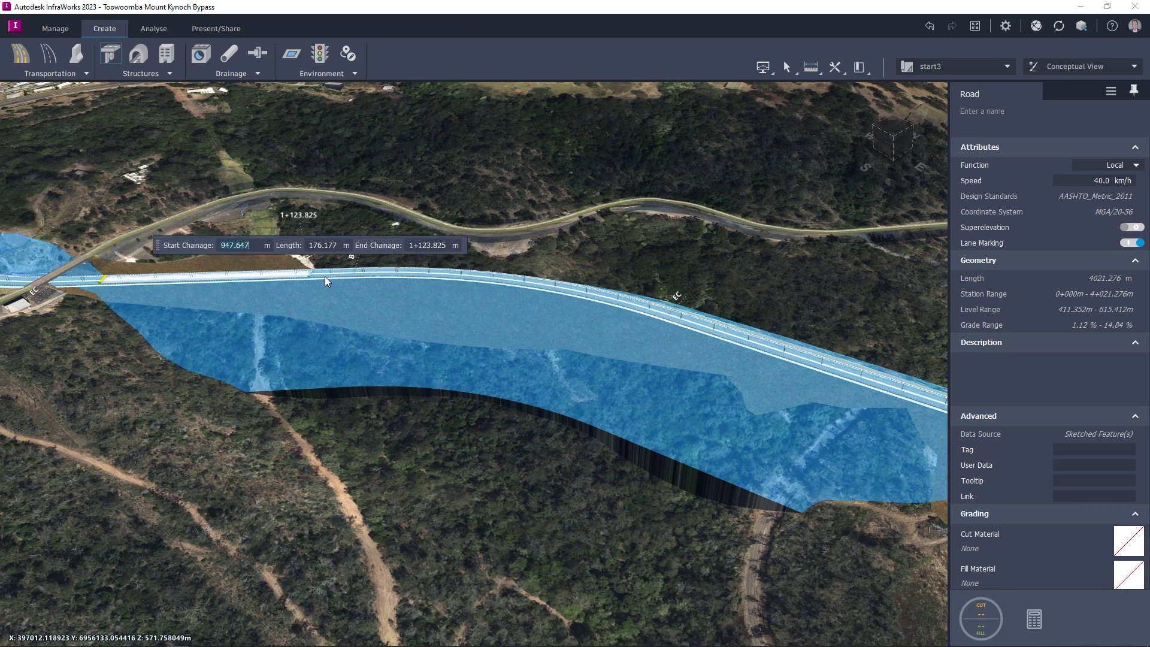
{"action": "left_click", "coordinate": [922, 402]}
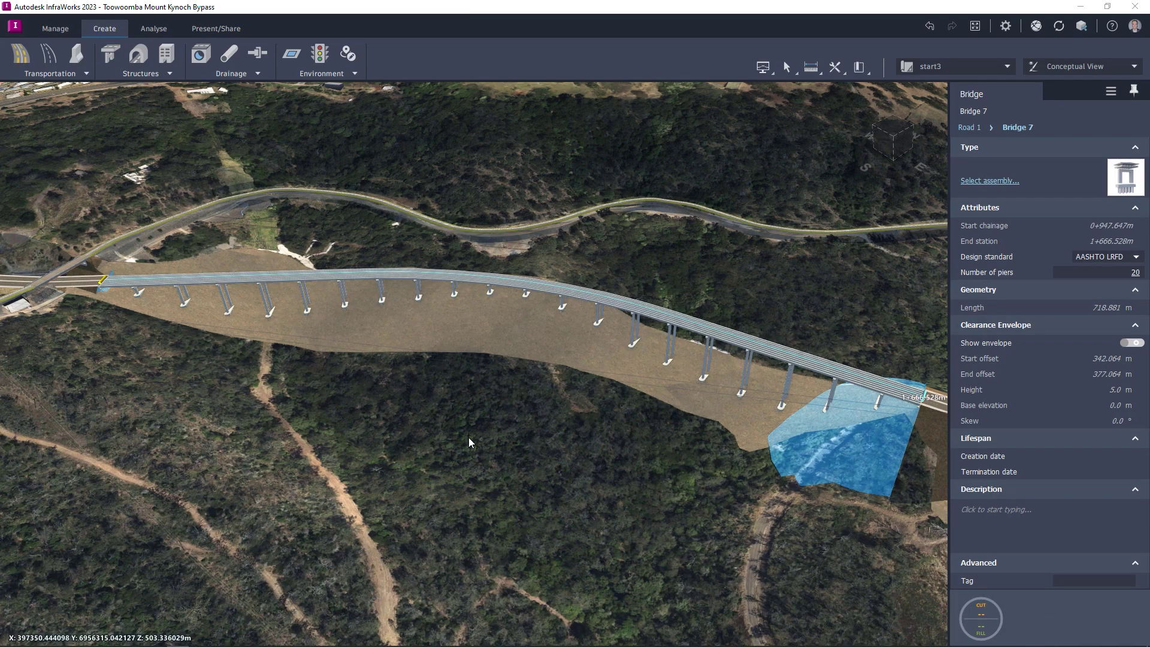
{"action": "scroll", "coordinate": [451, 443], "scroll_direction": "up", "scroll_amount": 2}
{"action": "scroll", "coordinate": [526, 394], "scroll_direction": "up", "scroll_amount": 2}
{"action": "scroll", "coordinate": [527, 362], "scroll_direction": "up", "scroll_amount": 2}
{"action": "mouse_move", "coordinate": [528, 362]}
{"action": "middle_mouse_down", "text": "shift"}
{"action": "mouse_move", "coordinate": [633, 401]}
{"action": "mouse_move", "coordinate": [657, 393]}
{"action": "mouse_move", "coordinate": [544, 345]}
{"action": "middle_mouse_up", "text": "shift"}
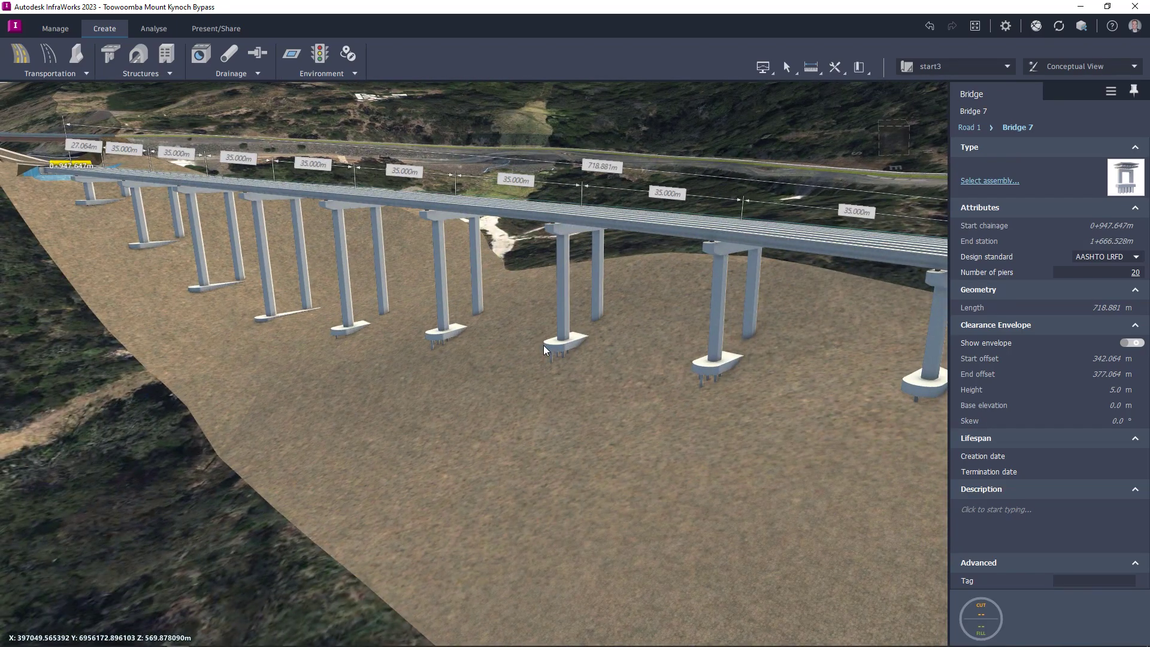
Step: Set the bridge start chainage to 0+957.293 m and shorten the road end slightly
{"action": "left_click", "coordinate": [261, 259]}
{"action": "type", "text": "957.293"}
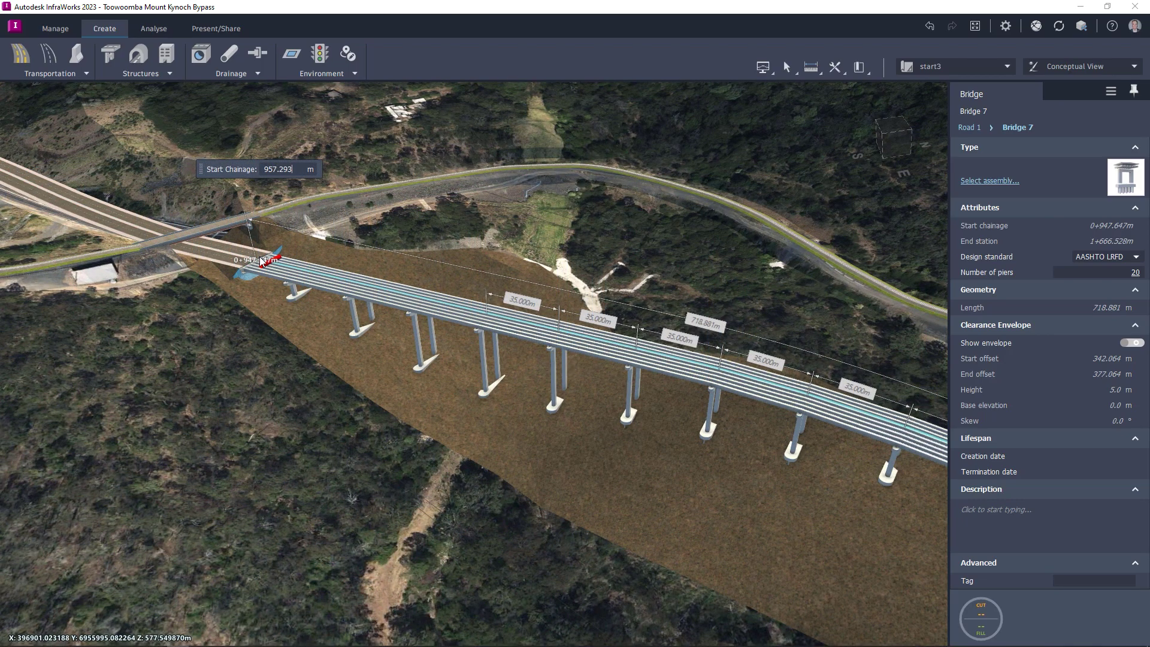
{"action": "key", "text": "Return"}
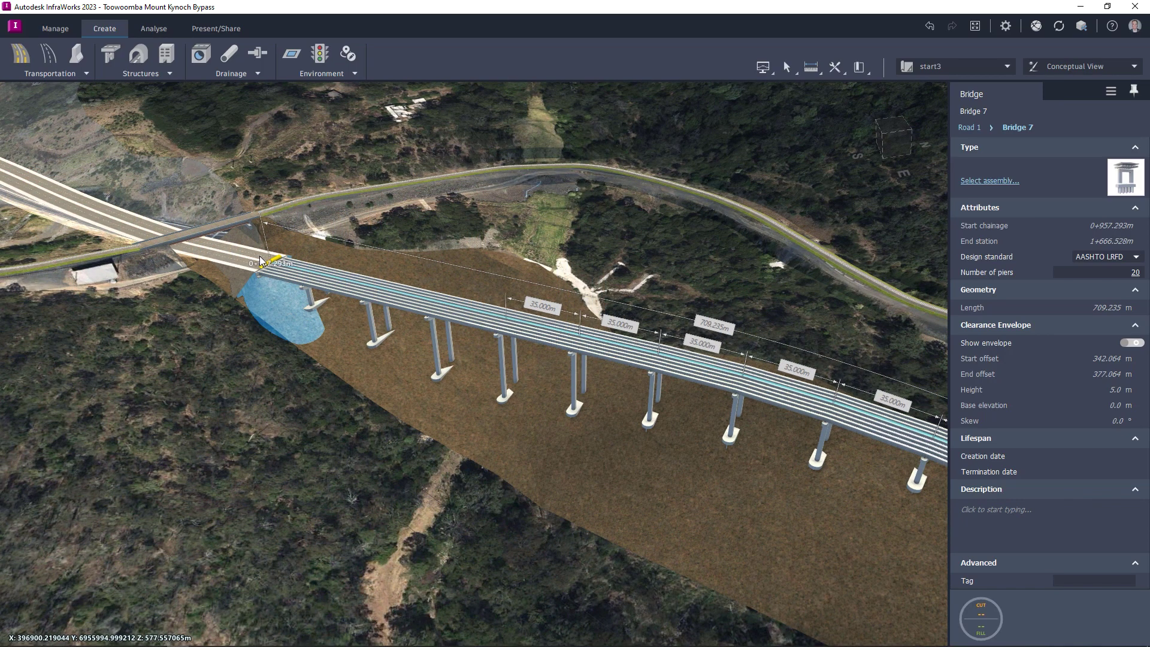
{"action": "scroll", "coordinate": [261, 259], "scroll_direction": "down", "scroll_amount": 3}
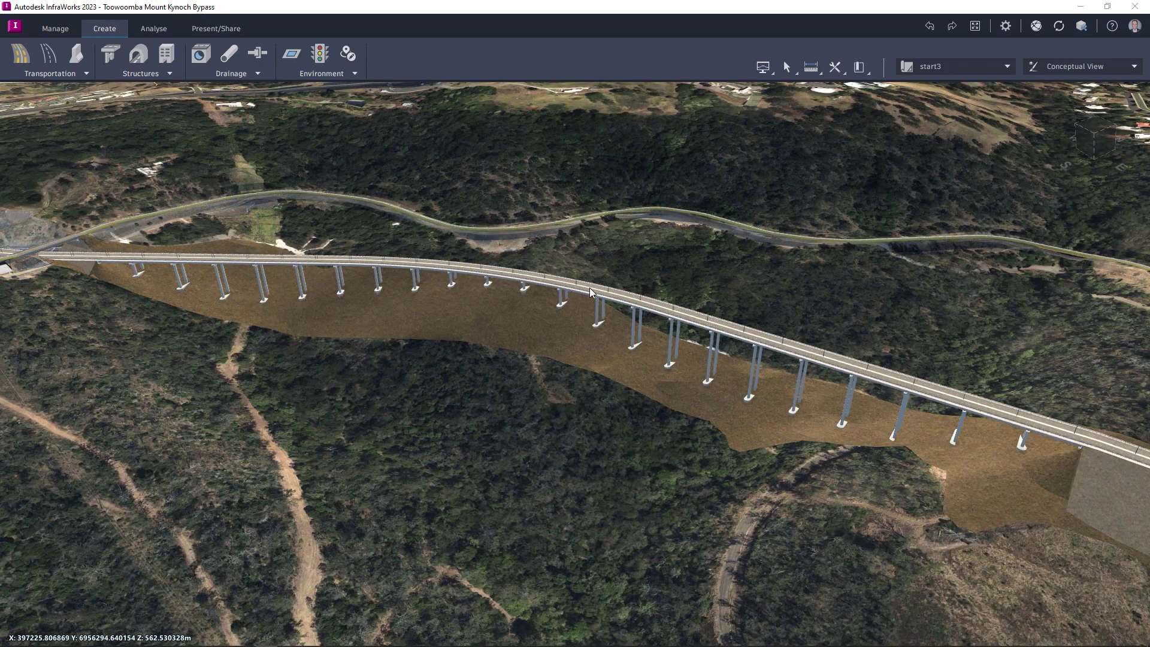
{"action": "left_click", "coordinate": [590, 291]}
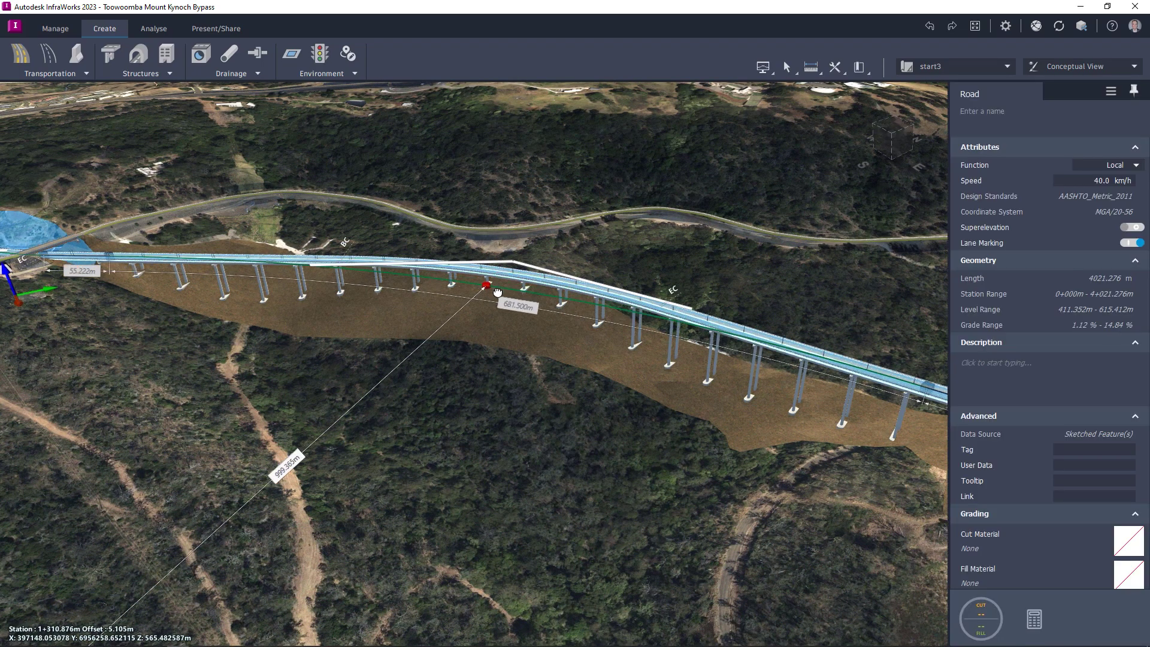
{"action": "left_click_drag", "start_coordinate": [496, 297], "coordinate": [497, 297]}
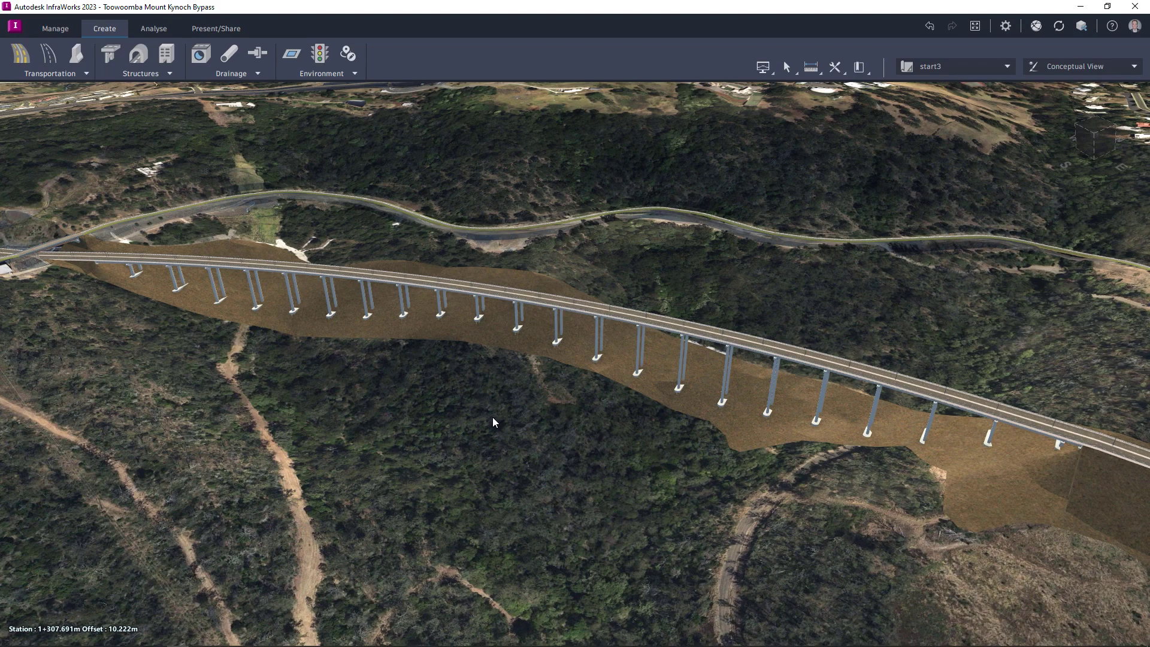
Step: Apply the Bridge Cross Section assembly to the deck, extending its span to about 821.9 m
{"action": "left_click", "coordinate": [492, 417]}
{"action": "scroll", "coordinate": [378, 479], "scroll_direction": "down", "scroll_amount": 3}
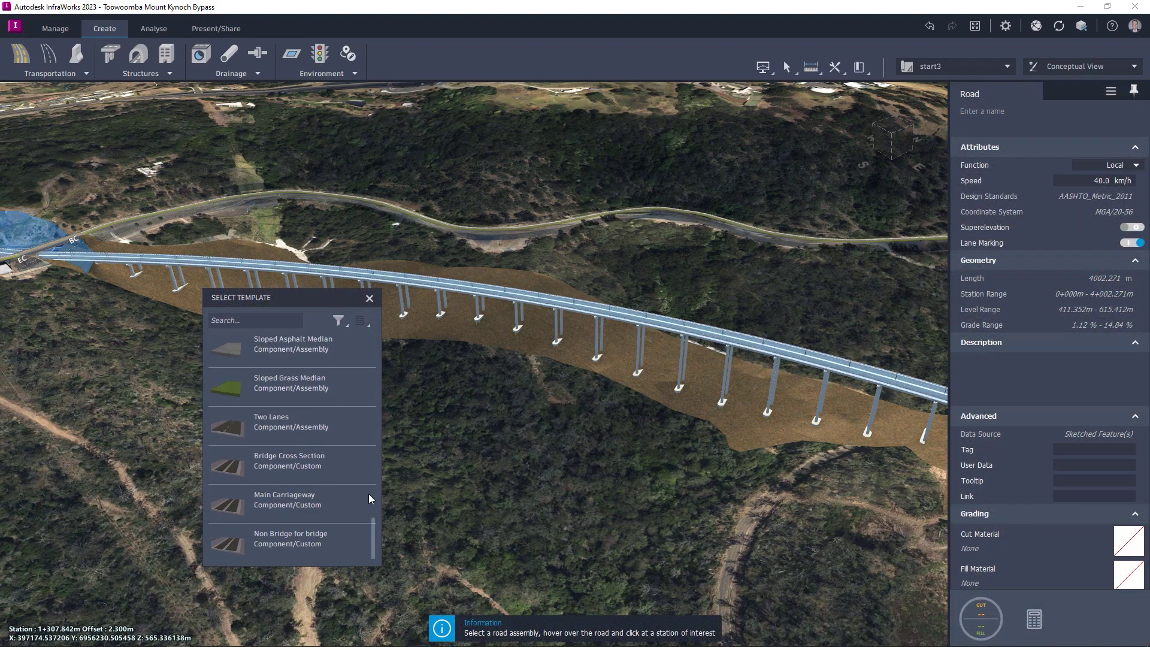
{"action": "left_click", "coordinate": [299, 457]}
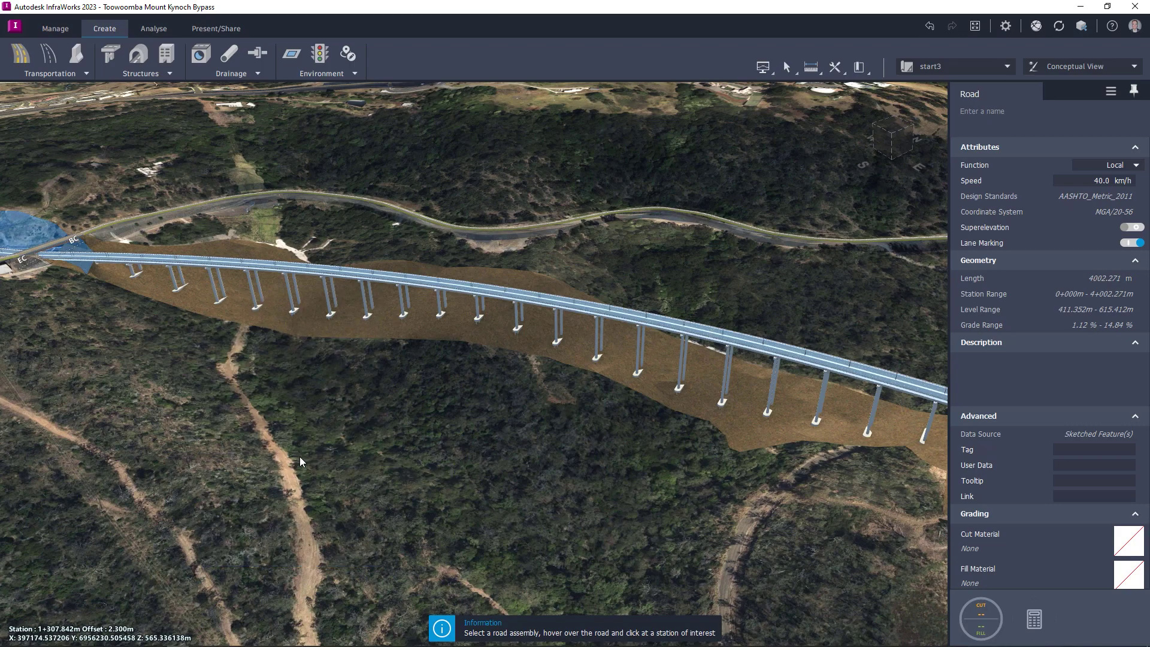
{"action": "left_click", "coordinate": [309, 331]}
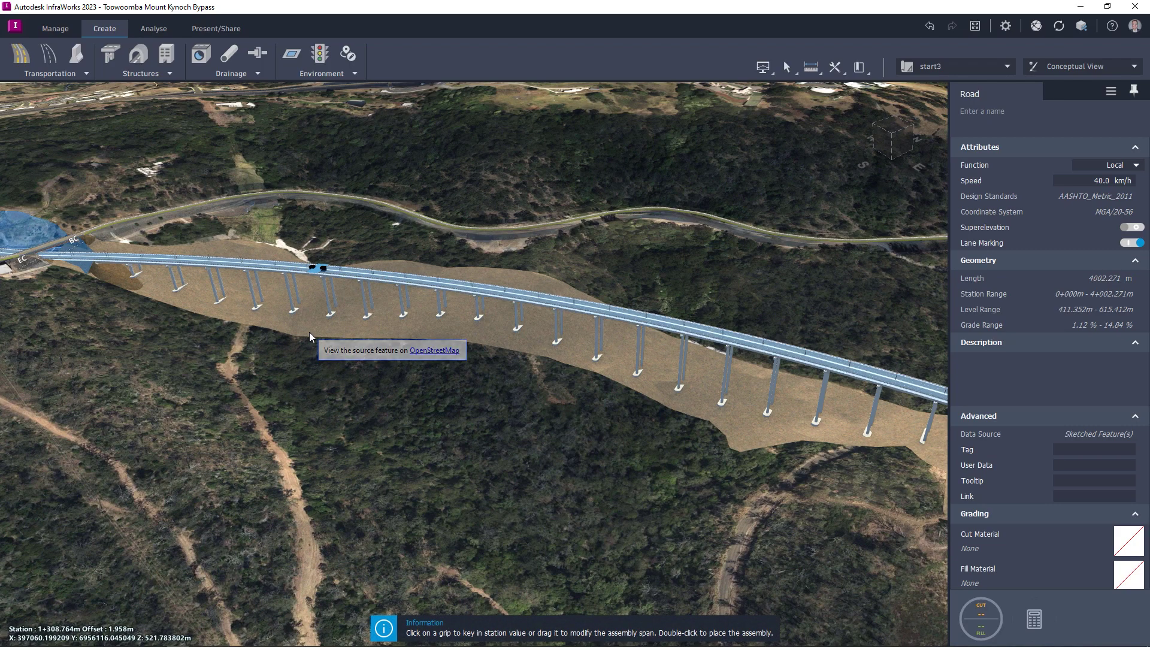
{"action": "left_click", "coordinate": [316, 270]}
{"action": "scroll", "coordinate": [783, 398], "scroll_direction": "down", "scroll_amount": 3}
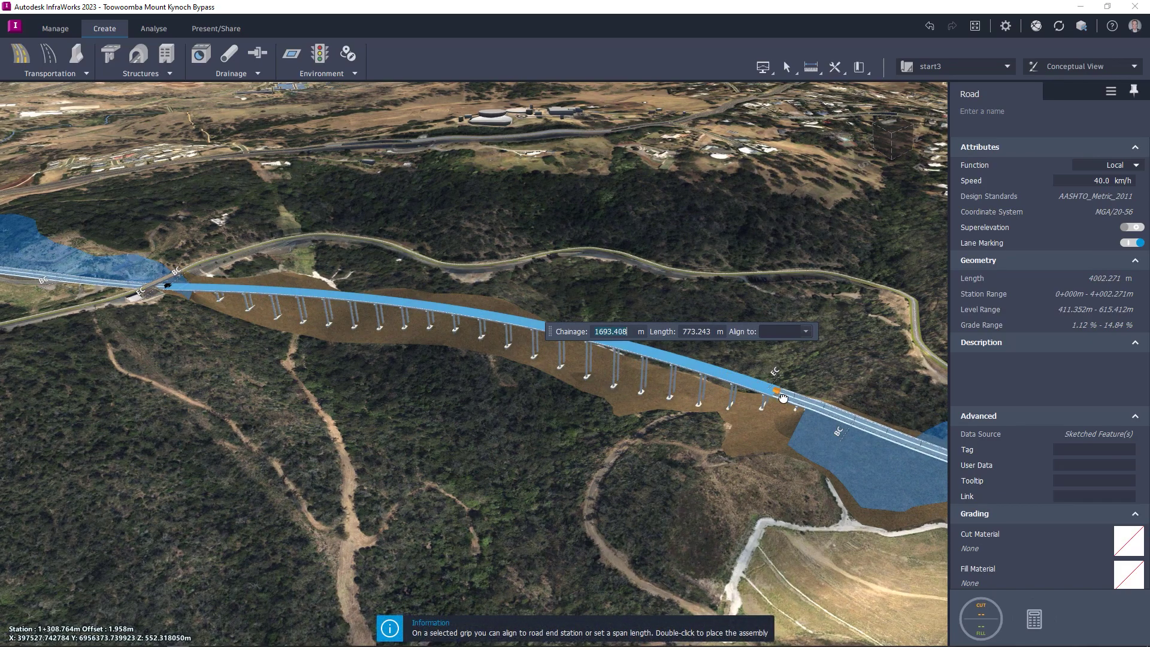
{"action": "left_click_drag", "start_coordinate": [822, 411], "coordinate": [822, 413]}
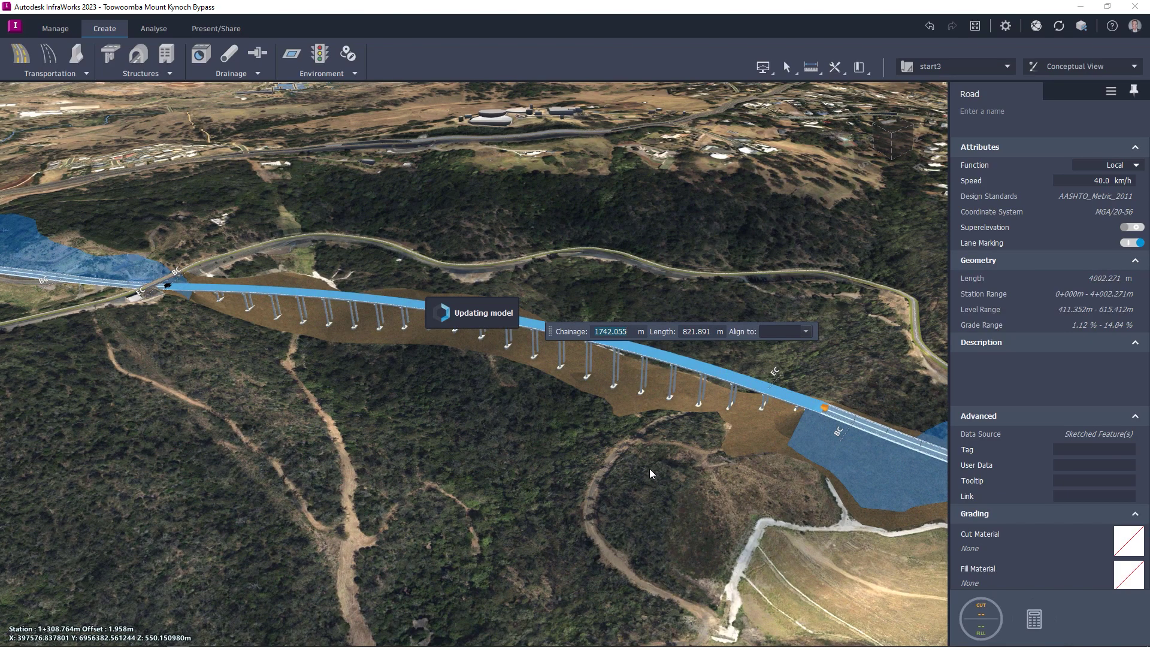
{"action": "key", "text": "Escape"}
{"action": "scroll", "coordinate": [506, 338], "scroll_direction": "up", "scroll_amount": 5}
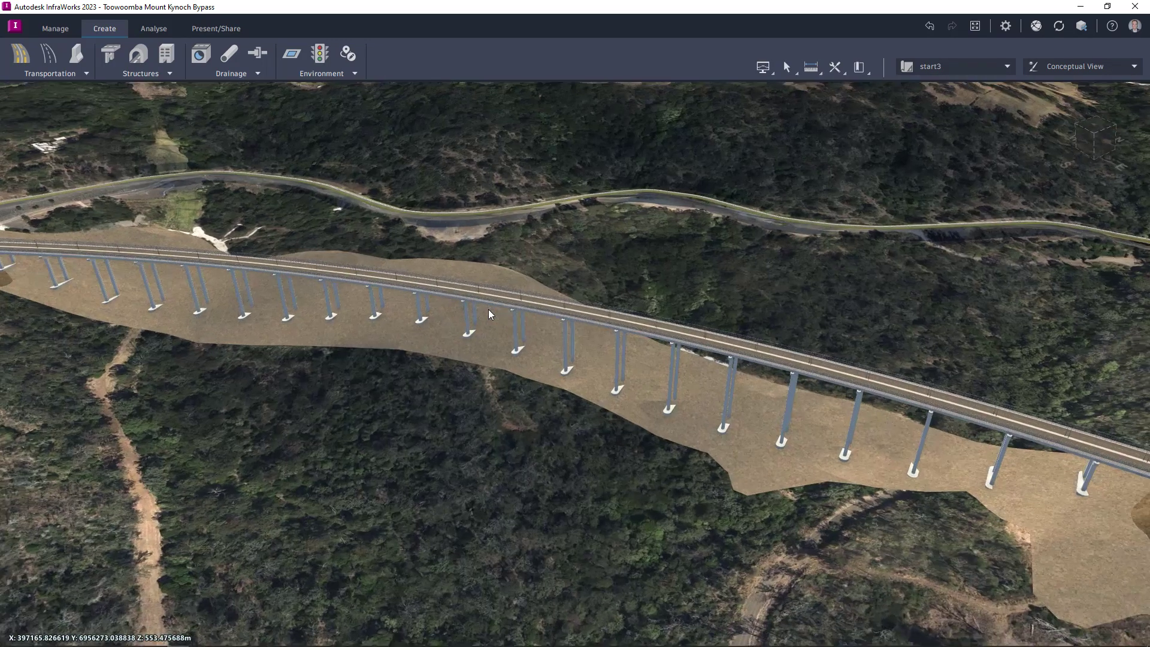
{"action": "scroll", "coordinate": [487, 310], "scroll_direction": "up", "scroll_amount": 3}
{"action": "mouse_move", "coordinate": [594, 451]}
{"action": "middle_mouse_down"}
{"action": "mouse_move", "coordinate": [544, 503]}
{"action": "mouse_move", "coordinate": [486, 504]}
{"action": "middle_mouse_up"}
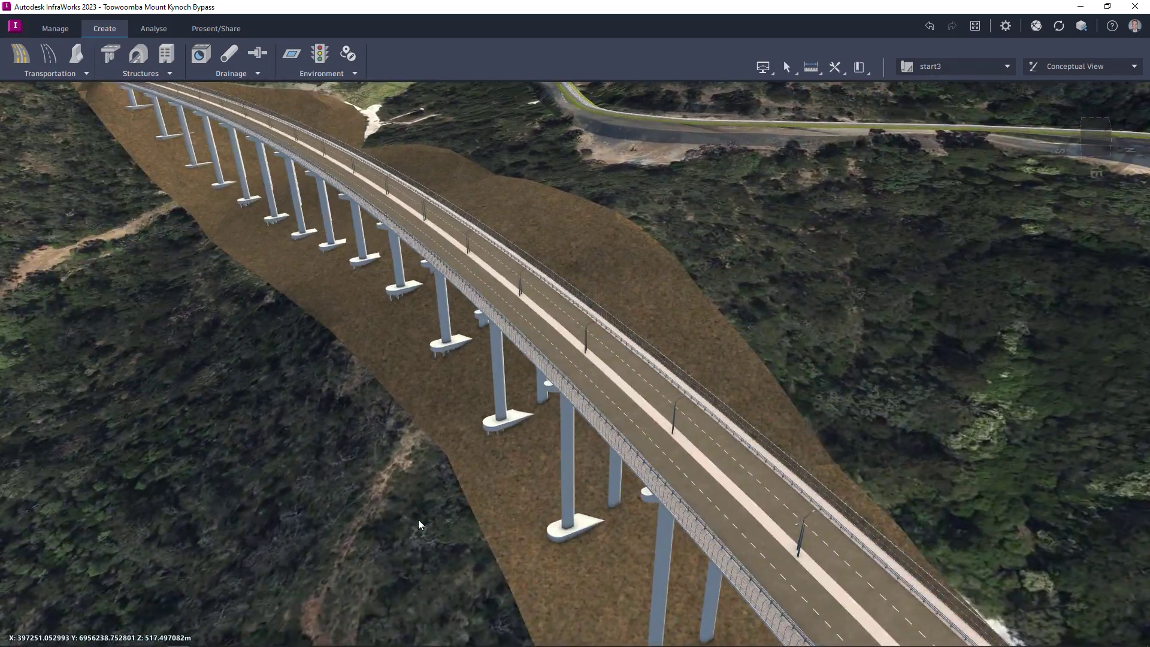
{"action": "scroll", "coordinate": [583, 466], "scroll_direction": "up", "scroll_amount": 2}
{"action": "scroll", "coordinate": [602, 445], "scroll_direction": "up", "scroll_amount": 2}
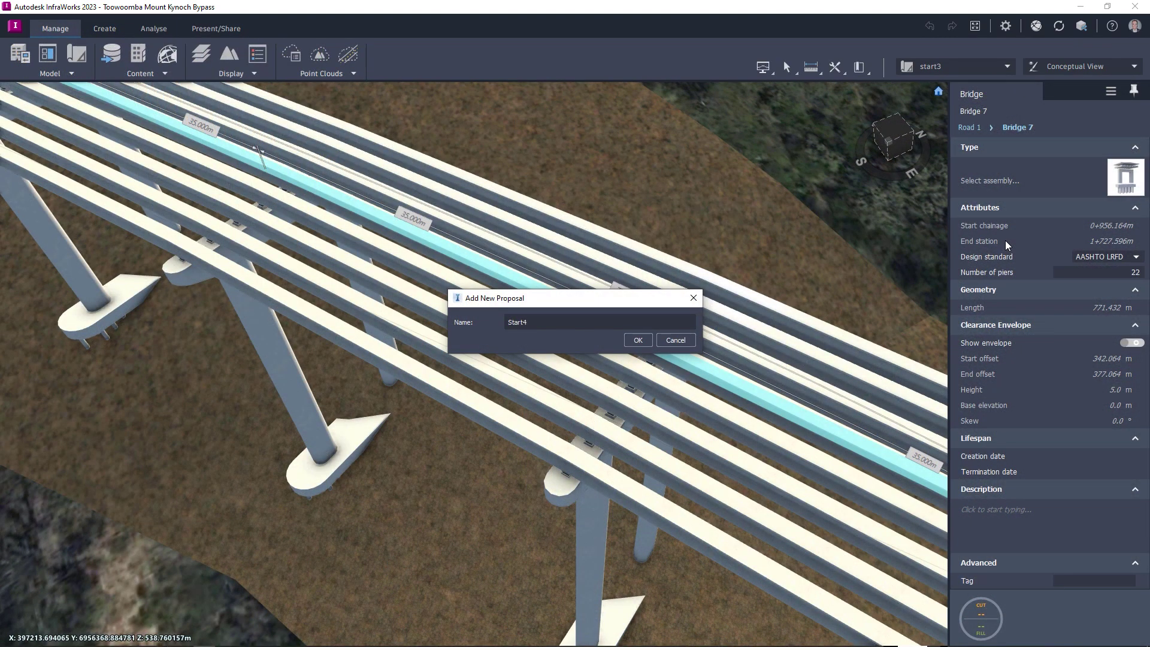
Step: Create proposal Start4 and make all bridge girders steel plate girders
{"action": "left_click", "coordinate": [638, 340]}
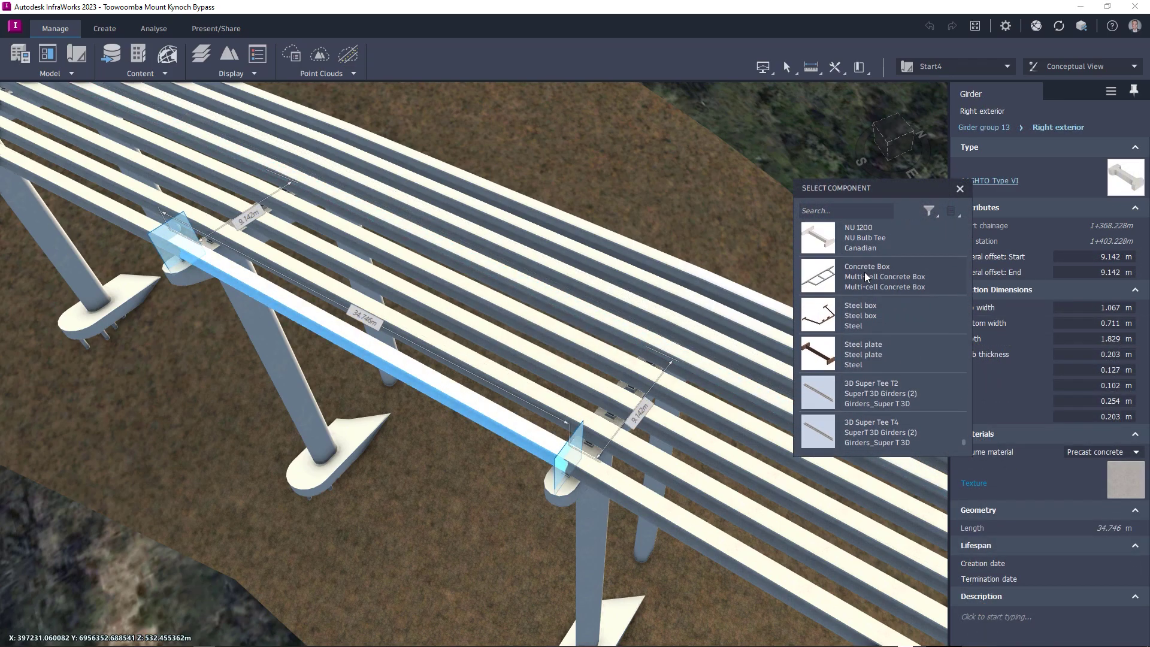
{"action": "left_click", "coordinate": [859, 357]}
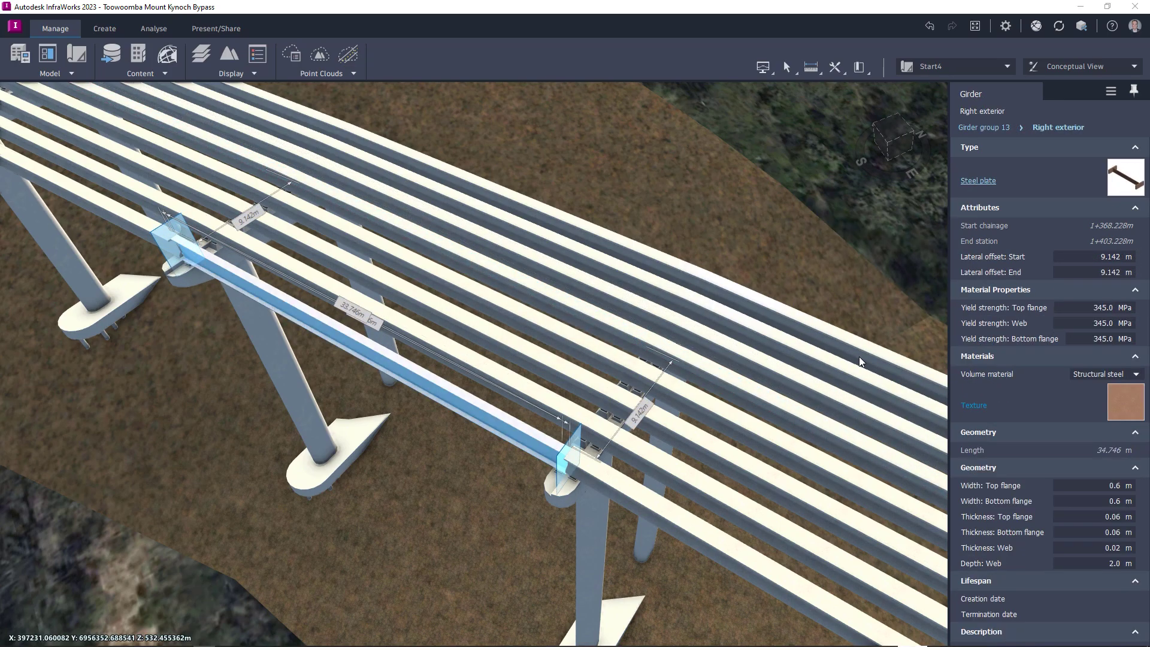
{"action": "right_click", "coordinate": [485, 414]}
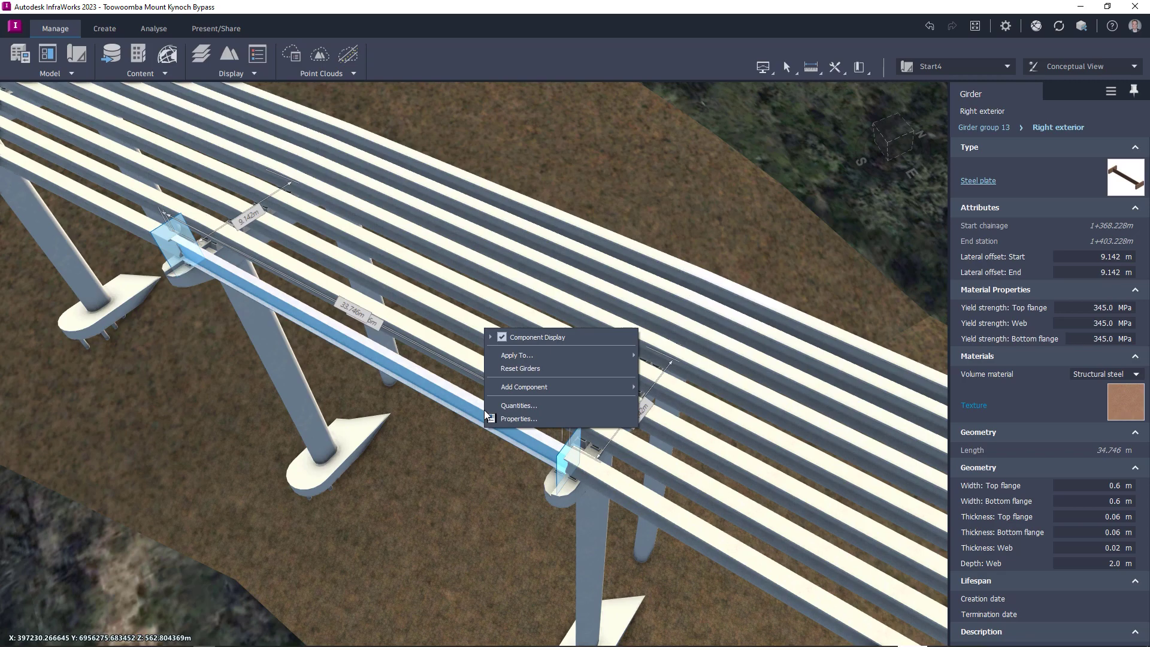
{"action": "mouse_move", "coordinate": [515, 354]}
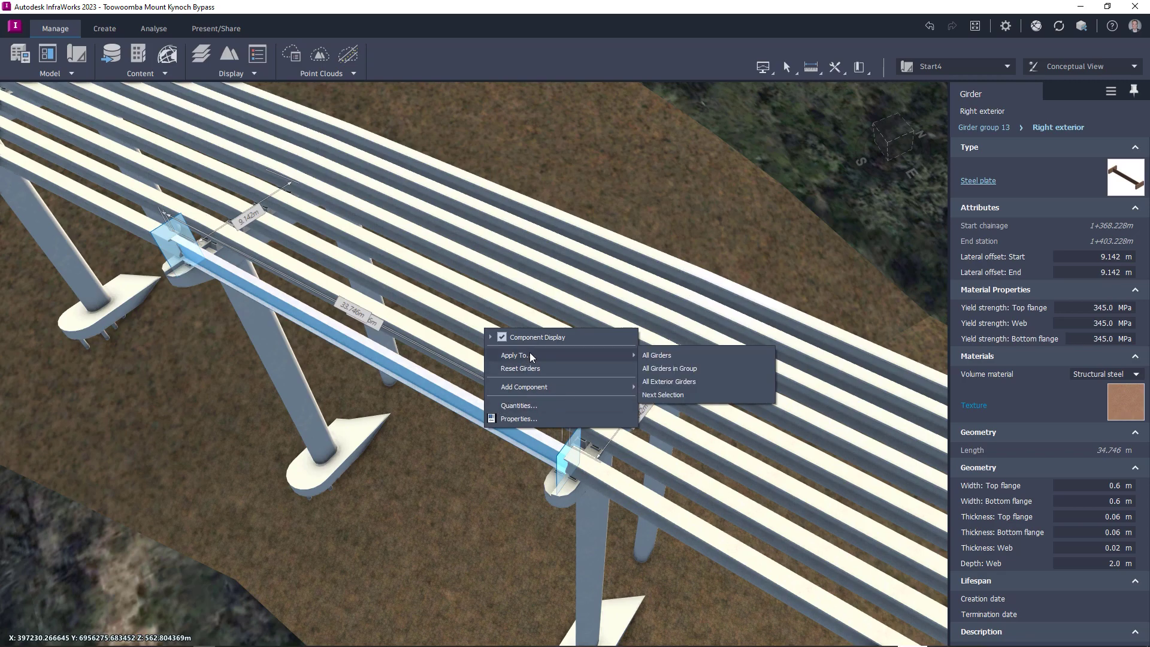
{"action": "left_click", "coordinate": [653, 355]}
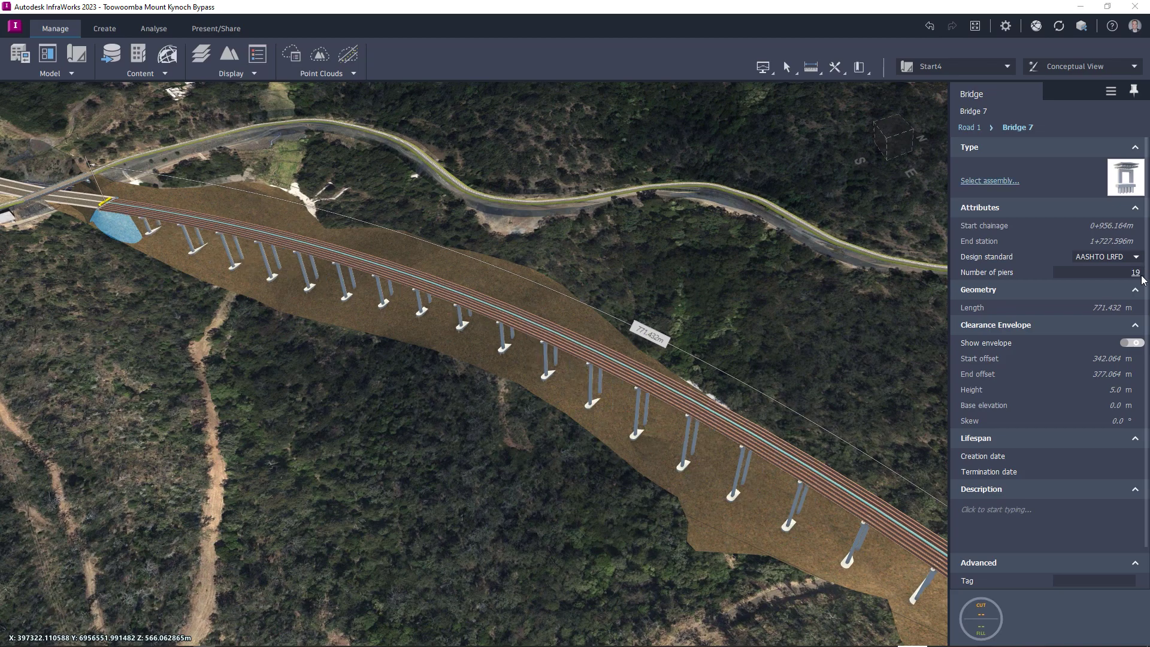
Step: Switch to proposal start3, run line girder analysis, and inspect group 19's right exterior girder
{"action": "left_click", "coordinate": [946, 67]}
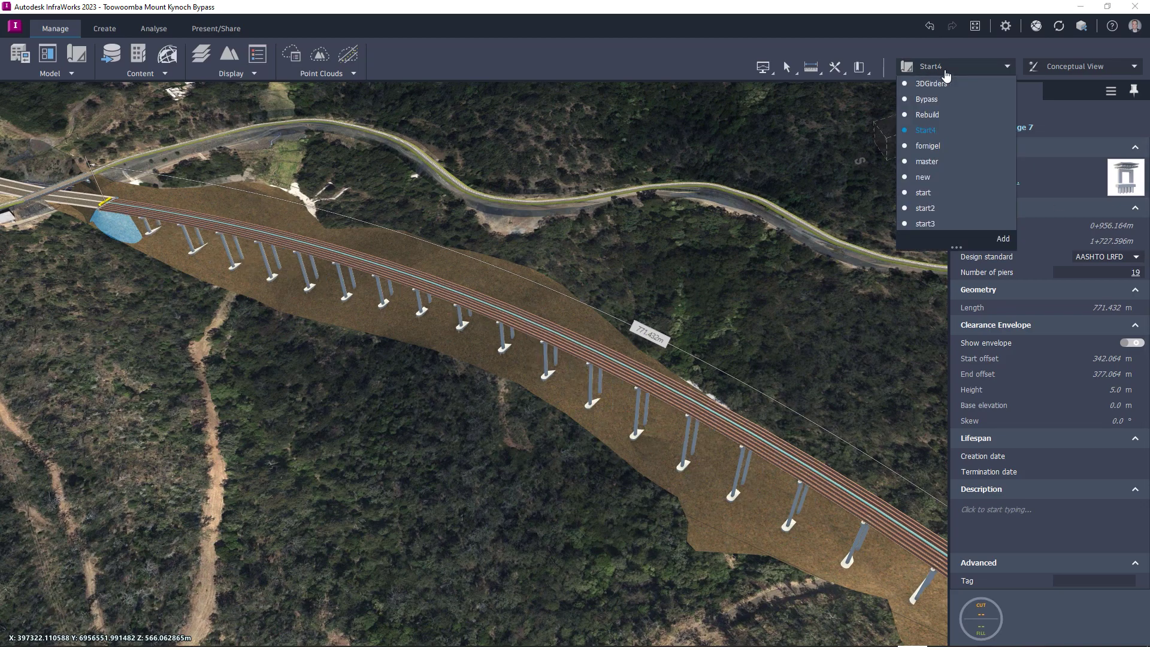
{"action": "left_click", "coordinate": [931, 222]}
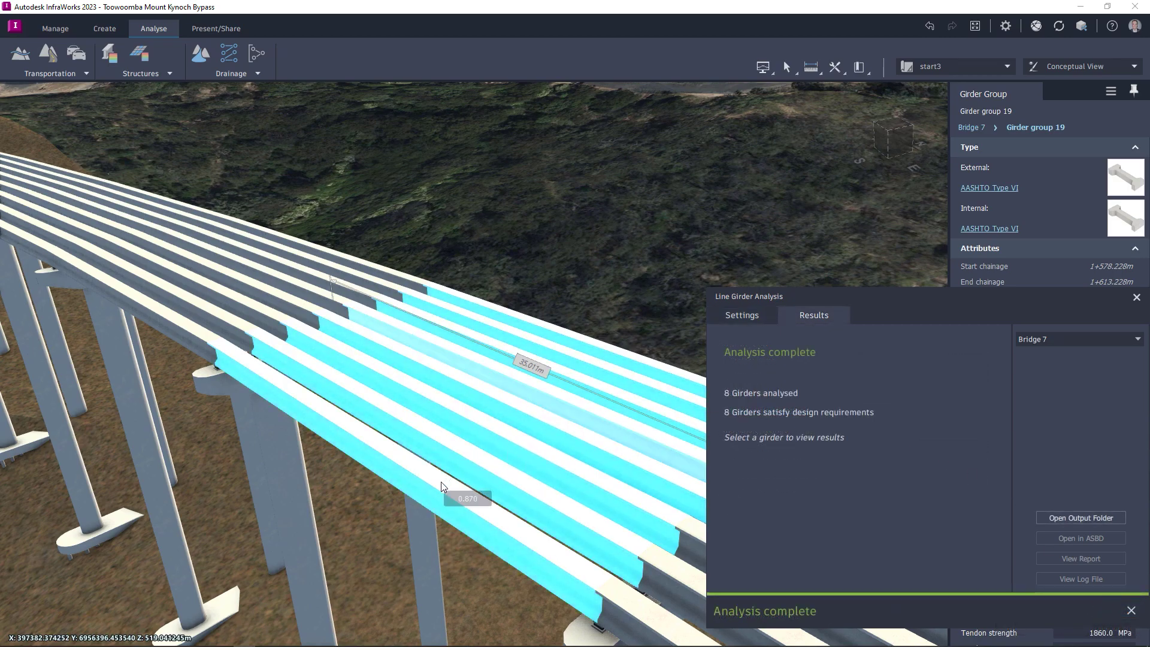
{"action": "mouse_move", "coordinate": [484, 462]}
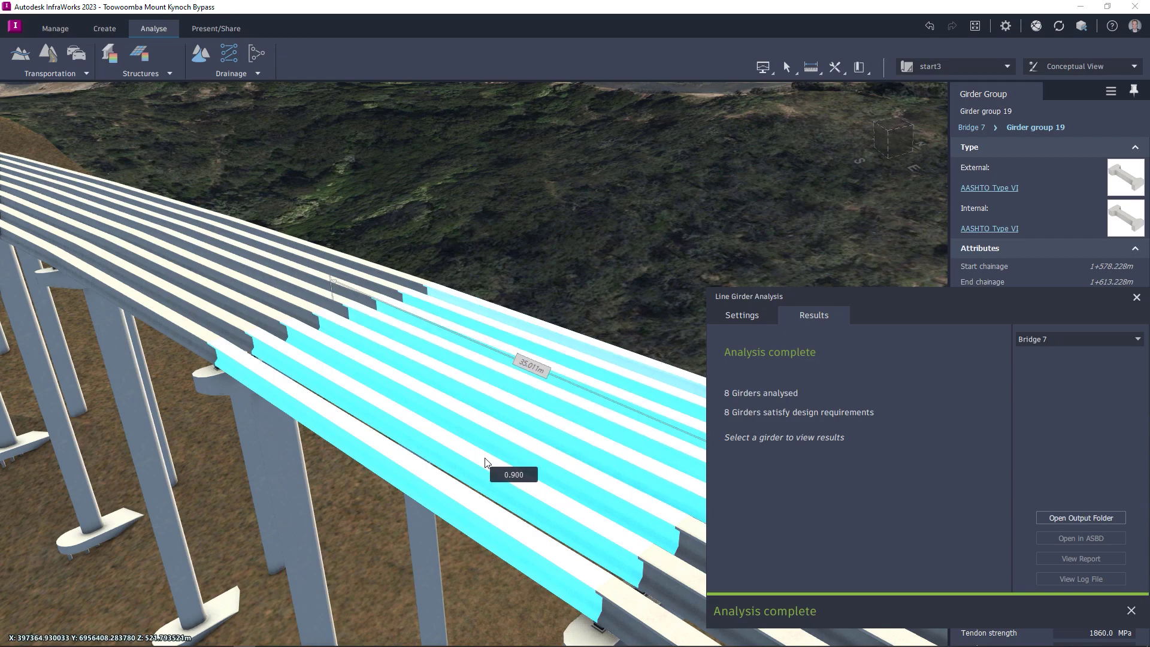
{"action": "left_click", "coordinate": [451, 496]}
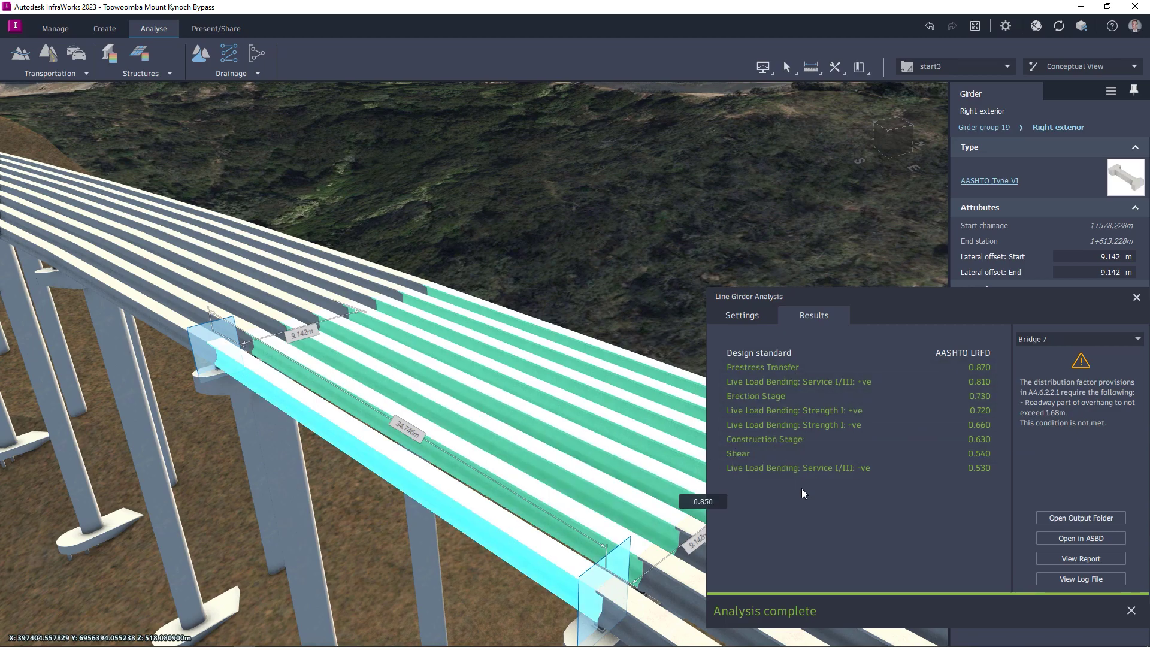
Step: Review the girder design summary and erection-stage calculations, then publish Bridge 7 as civil structures
{"action": "left_click", "coordinate": [1058, 561]}
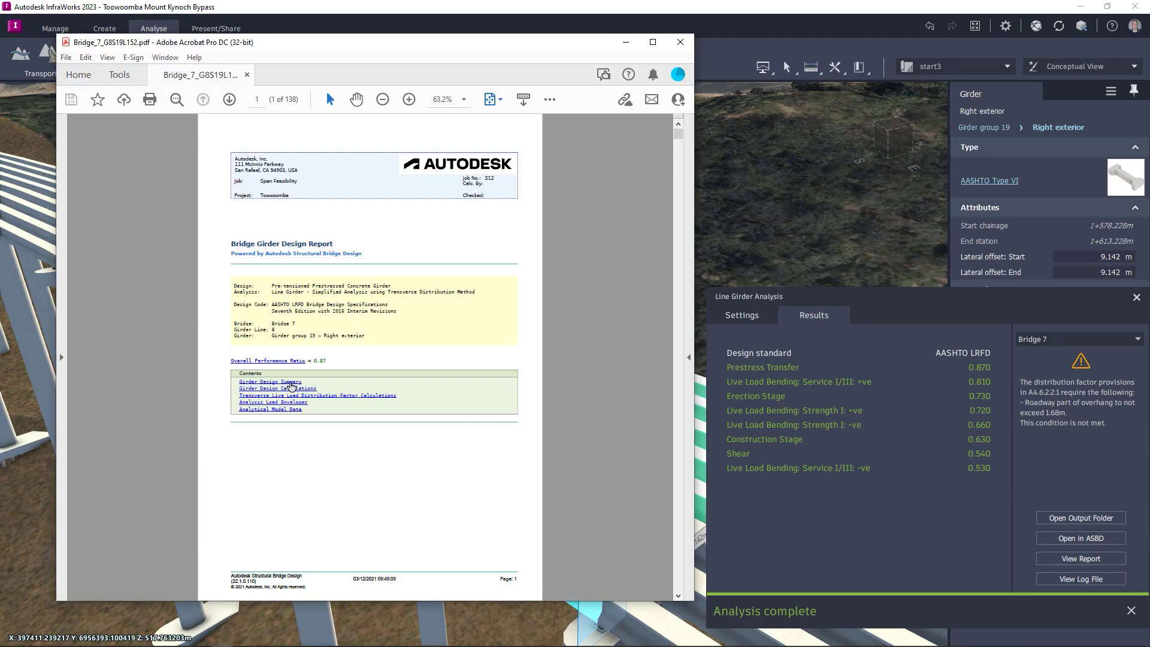
{"action": "left_click", "coordinate": [290, 383]}
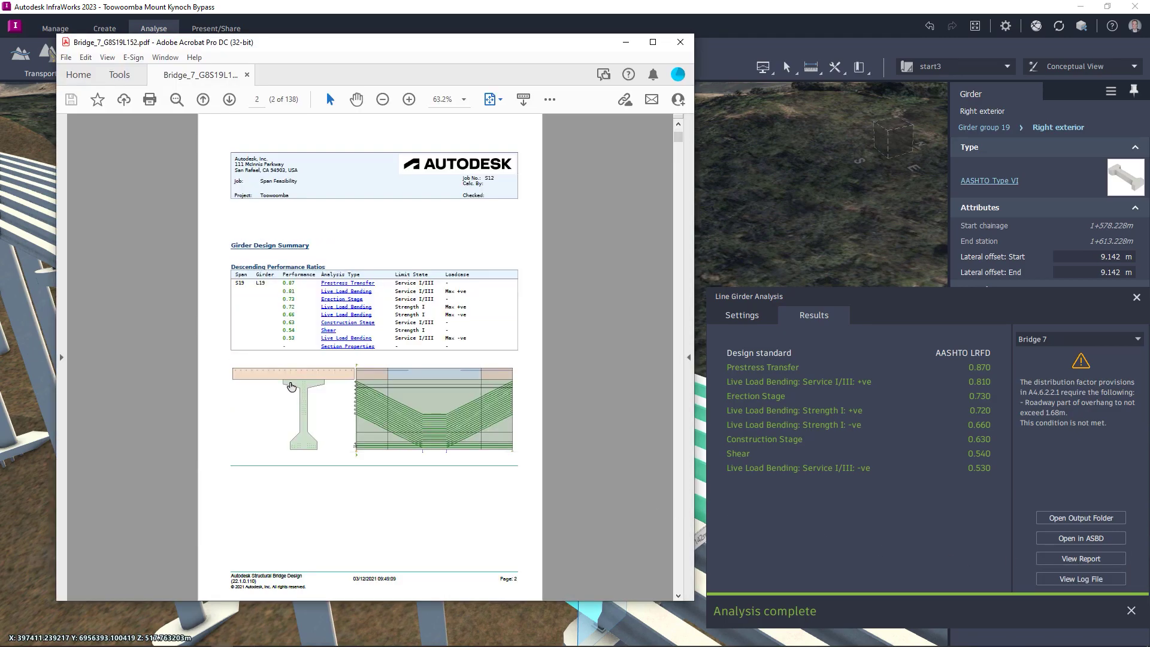
{"action": "left_click", "coordinate": [360, 302]}
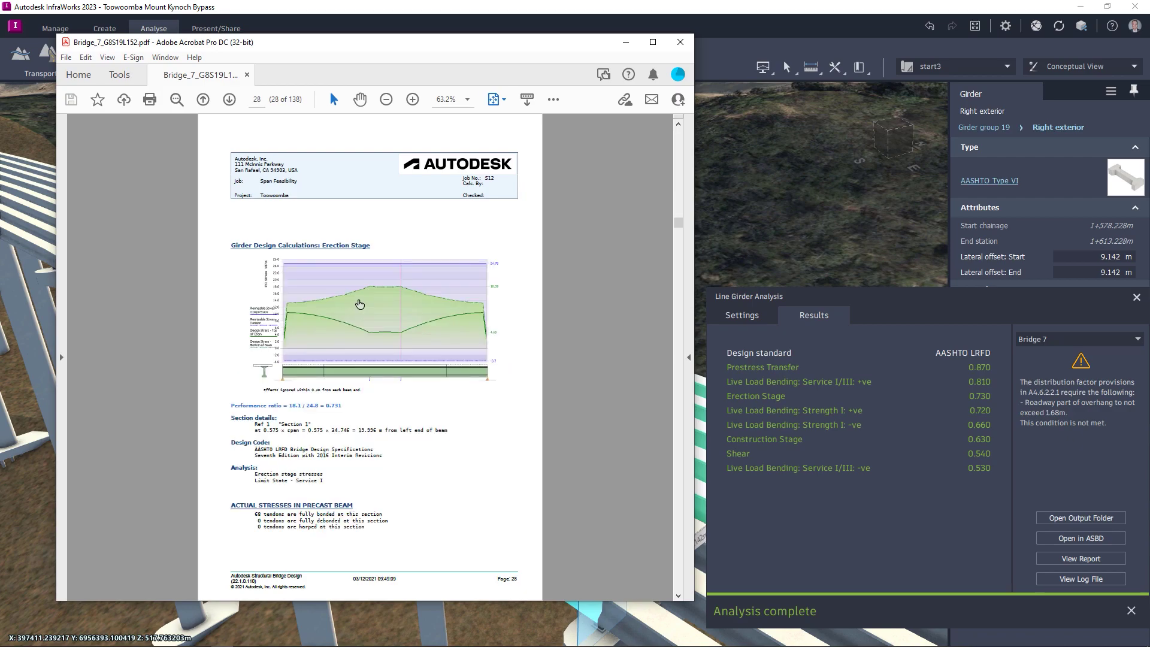
{"action": "scroll", "coordinate": [534, 416], "scroll_direction": "down", "scroll_amount": 1}
{"action": "scroll", "coordinate": [534, 416], "scroll_direction": "down", "scroll_amount": 1}
{"action": "scroll", "coordinate": [534, 416], "scroll_direction": "down", "scroll_amount": 2}
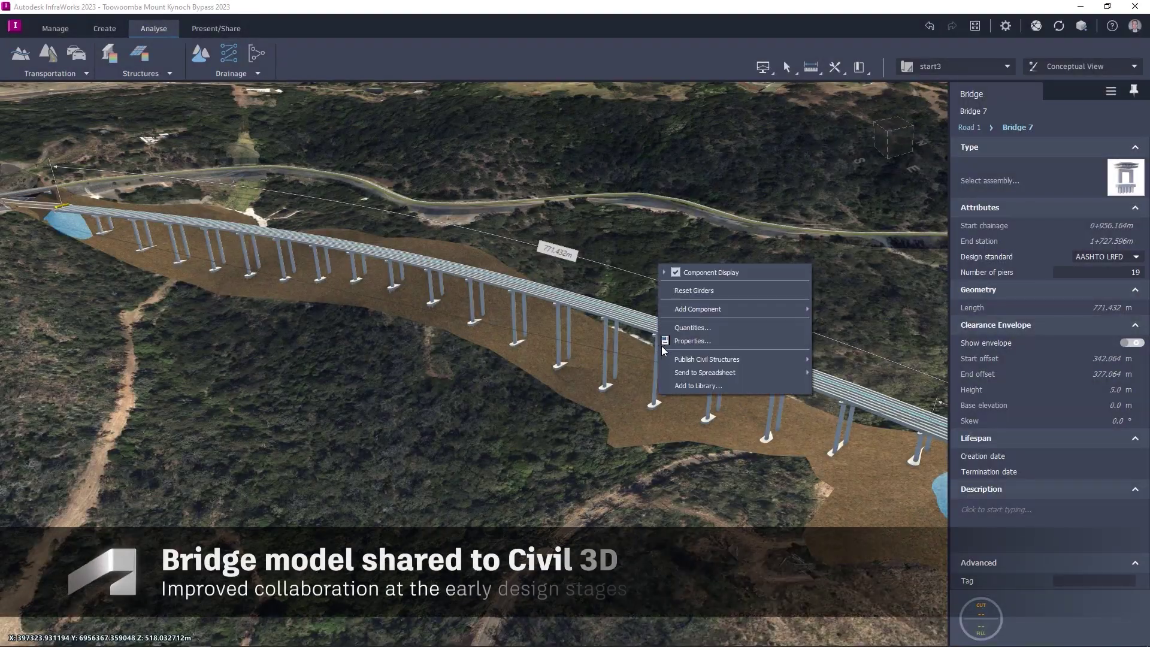
{"action": "left_click", "coordinate": [830, 360]}
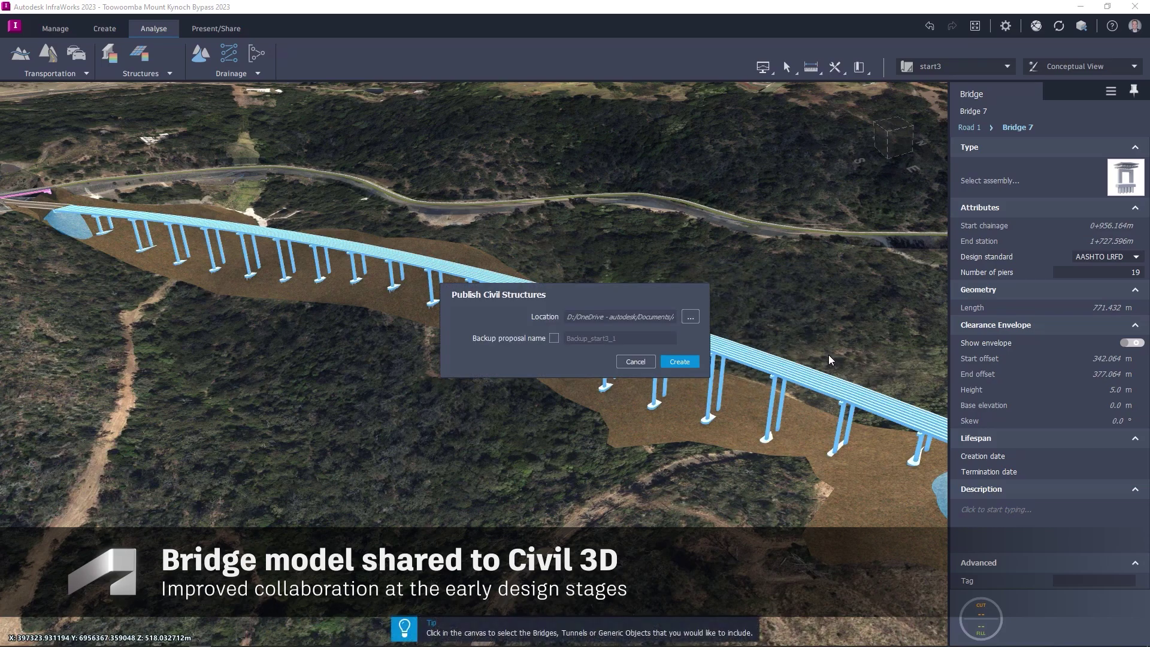
{"action": "left_click", "coordinate": [683, 361]}
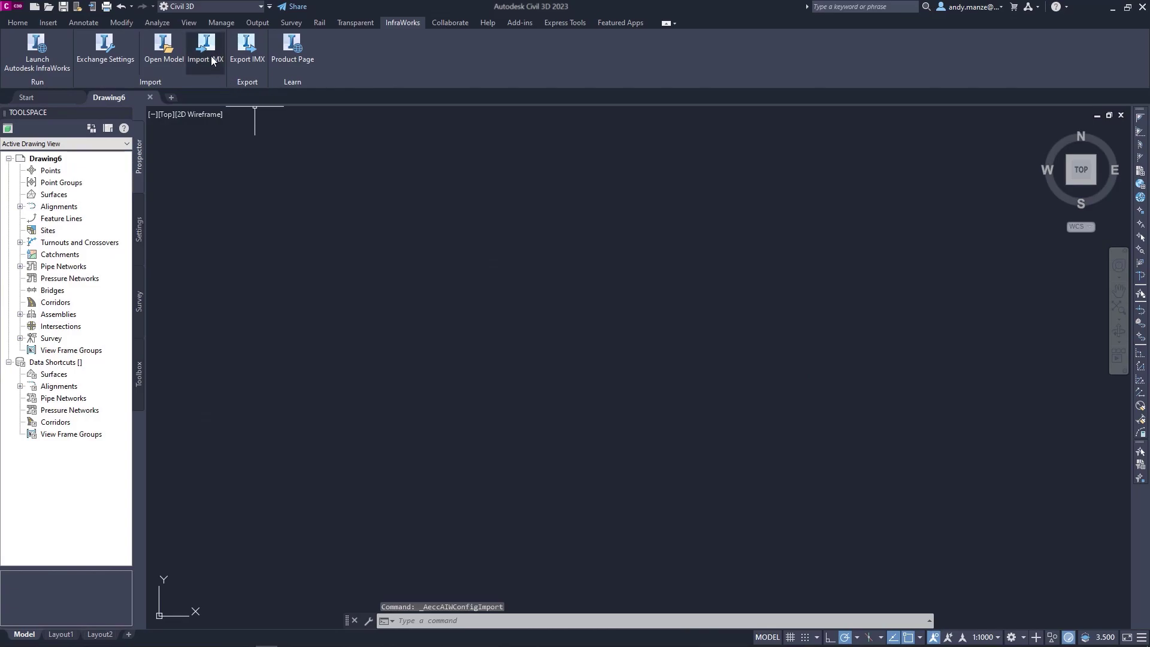
Step: Import Bridge7.imx into the Civil 3D drawing
{"action": "left_click", "coordinate": [211, 55]}
{"action": "left_click", "coordinate": [406, 236]}
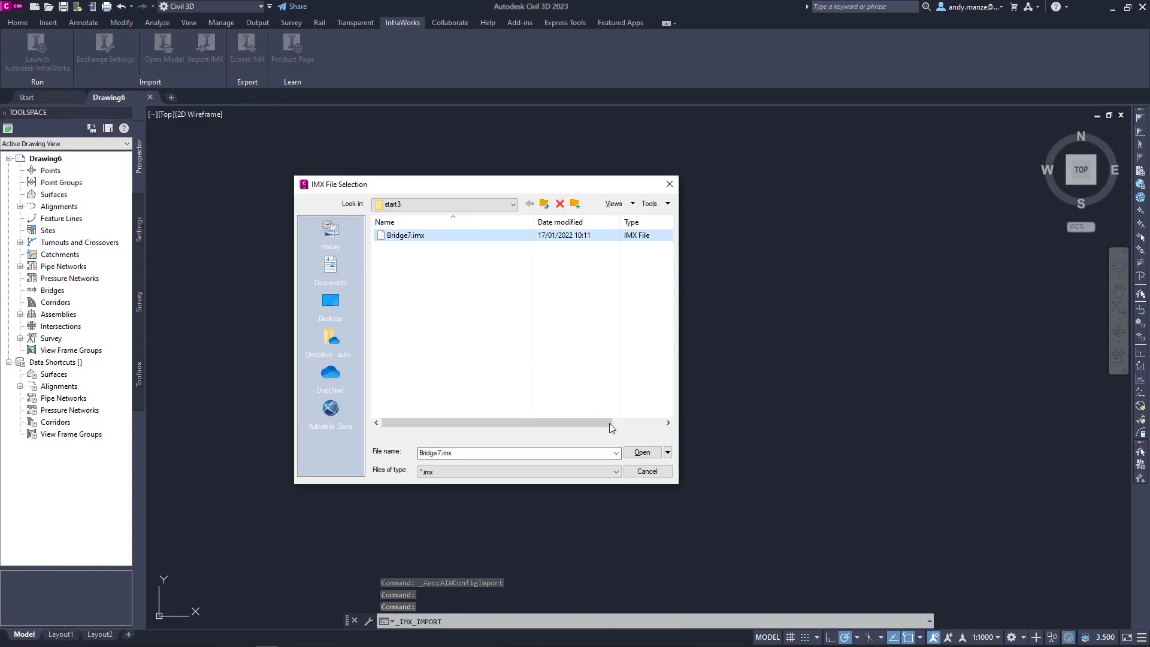
{"action": "left_click", "coordinate": [641, 454]}
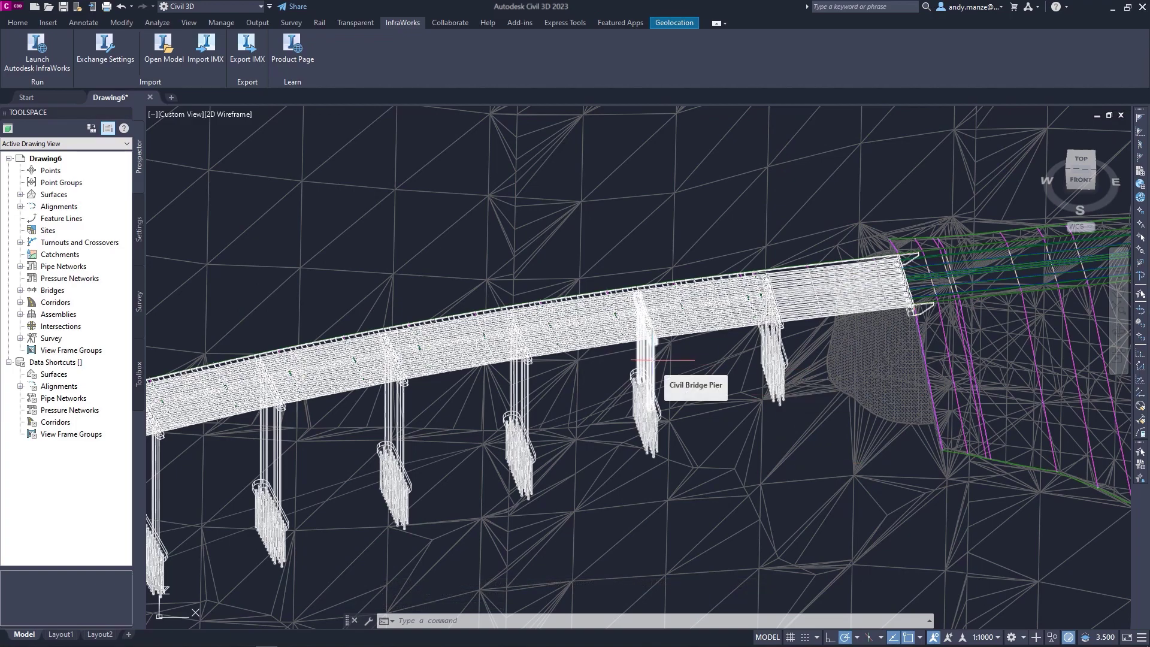
{"action": "scroll", "coordinate": [662, 360], "scroll_direction": "down", "scroll_amount": 4}
{"action": "scroll", "coordinate": [662, 360], "scroll_direction": "down", "scroll_amount": 3}
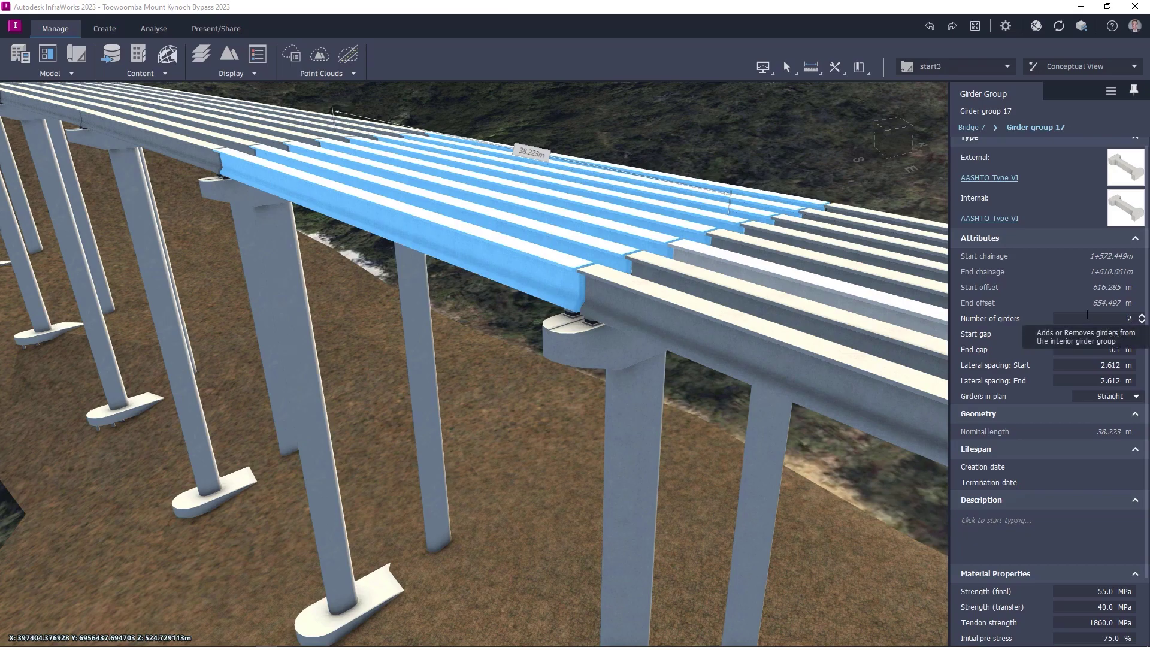
Step: Make the group's external girders steel box girders and apply the settings to other girders
{"action": "key", "text": "Return"}
{"action": "left_click", "coordinate": [979, 178]}
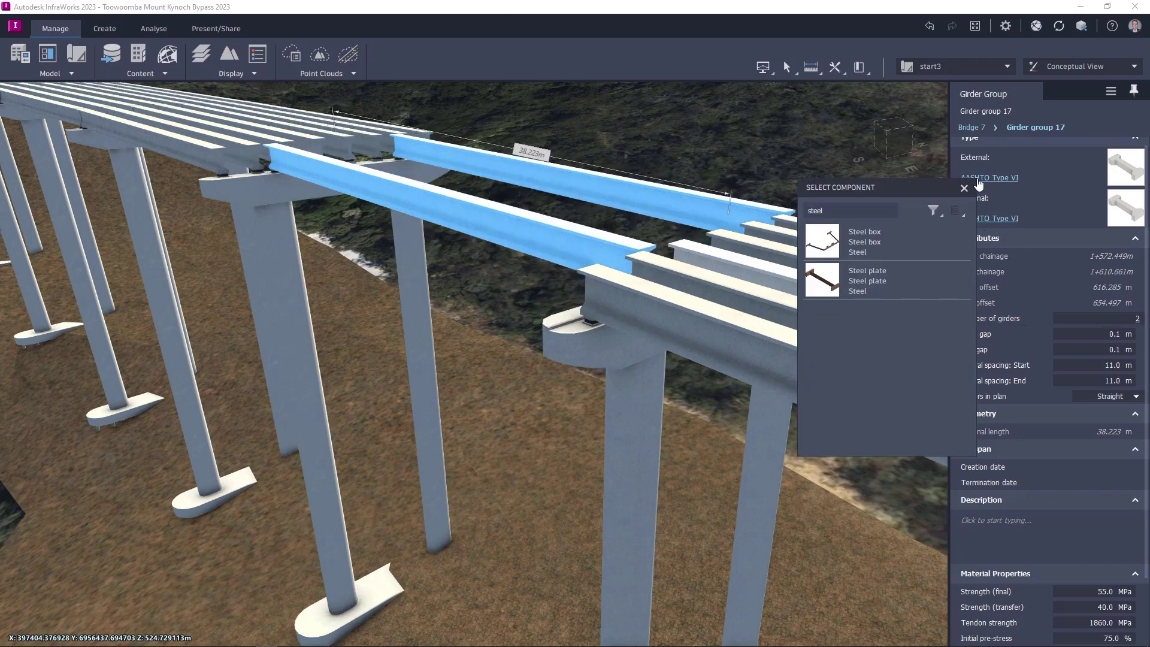
{"action": "left_click", "coordinate": [857, 239]}
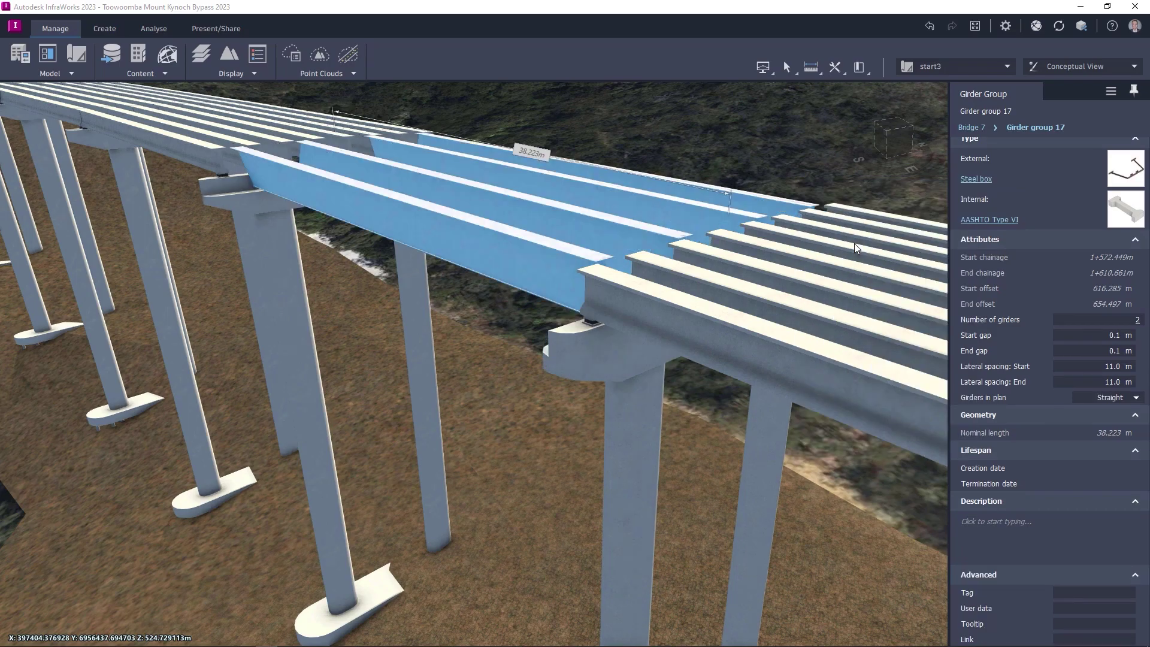
{"action": "right_click", "coordinate": [709, 208]}
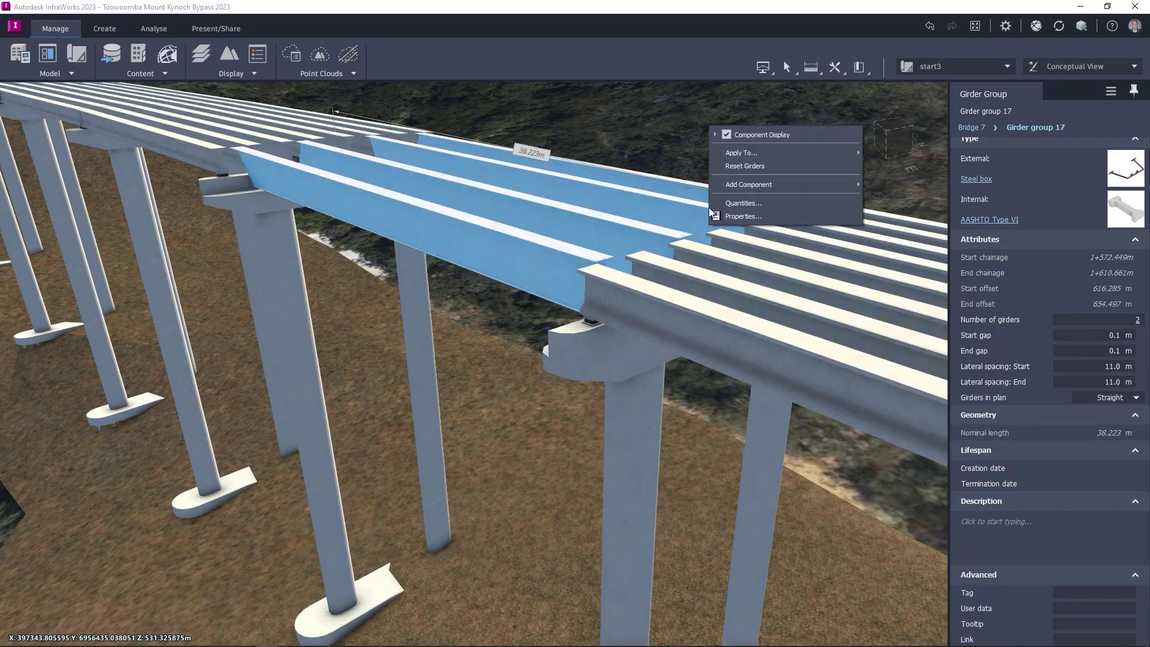
{"action": "left_click", "coordinate": [871, 152]}
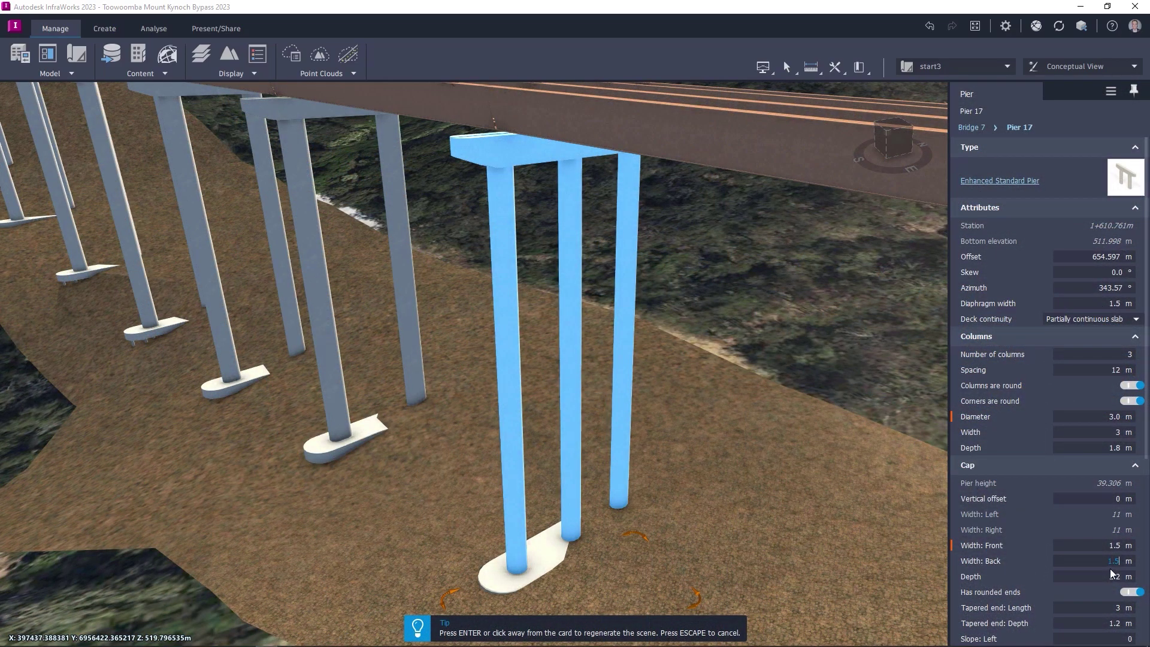
Step: Give pier 17 a 3 m deep cap and apply its settings to all piers
{"action": "left_click", "coordinate": [1109, 576]}
{"action": "type", "text": "3"}
{"action": "key", "text": "Return"}
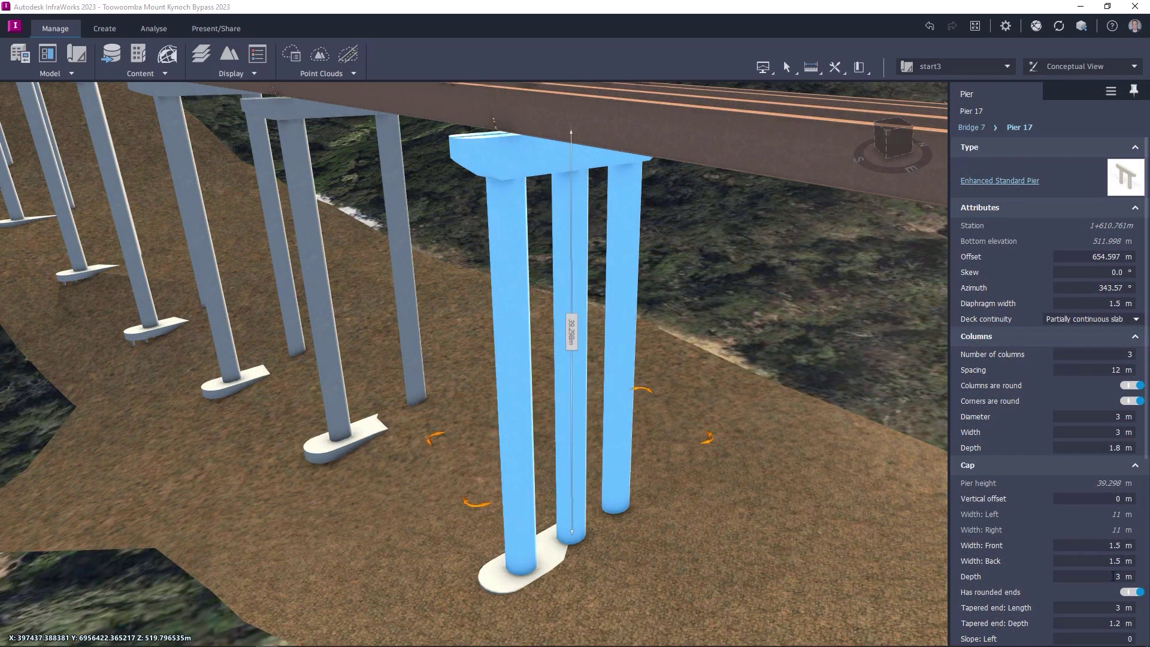
{"action": "right_click", "coordinate": [626, 252]}
{"action": "mouse_move", "coordinate": [660, 196]}
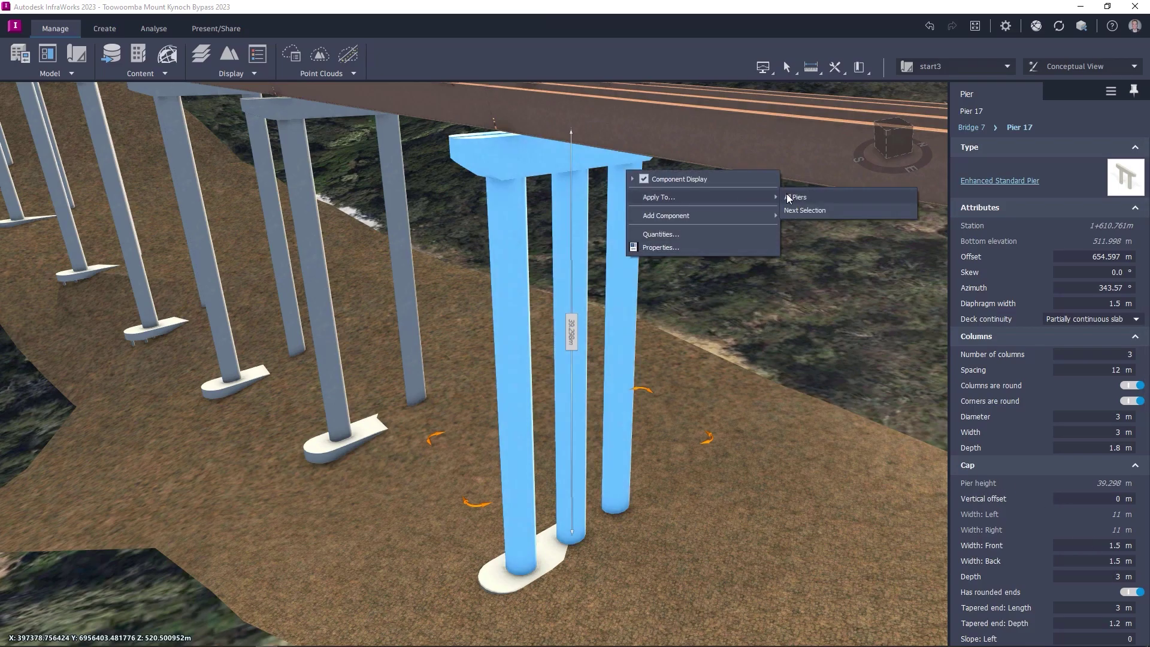
{"action": "left_click", "coordinate": [788, 196]}
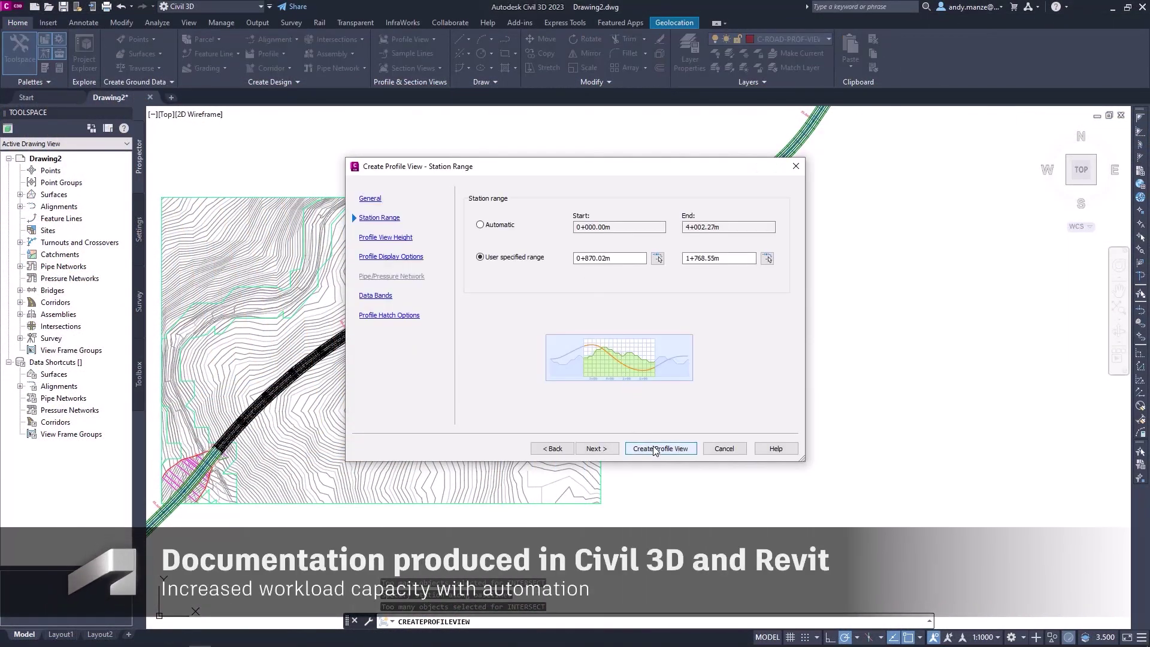
Step: Create a profile view with the projected bridge objects and add a 27.5620 pier dimension
{"action": "left_click", "coordinate": [659, 448]}
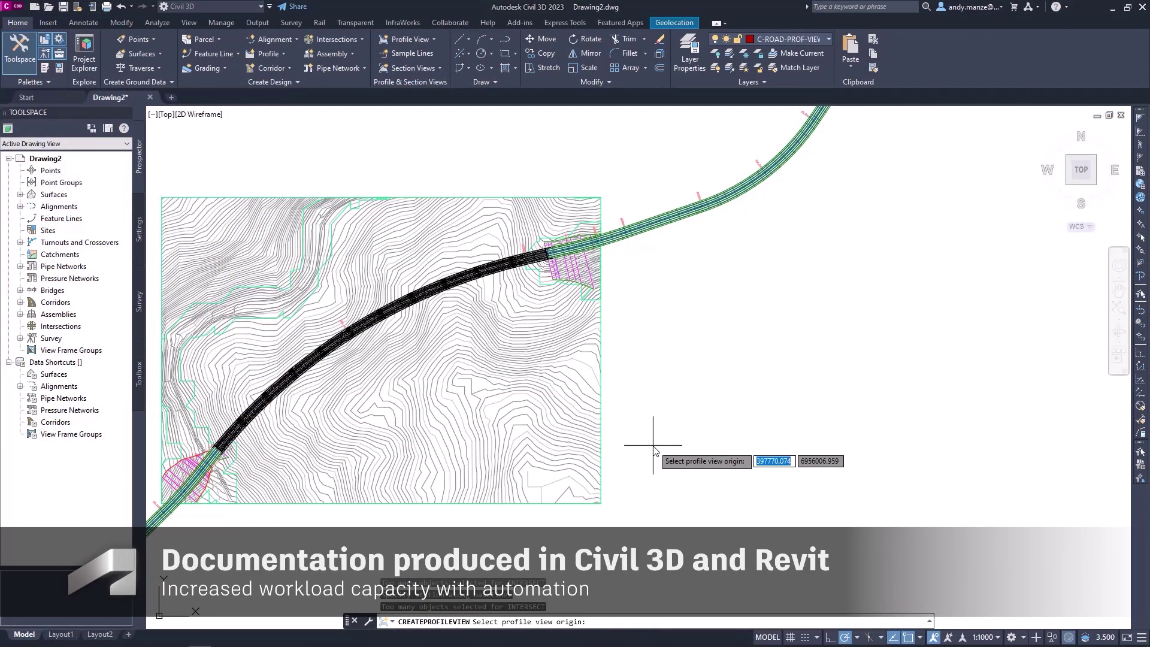
{"action": "left_click", "coordinate": [627, 478]}
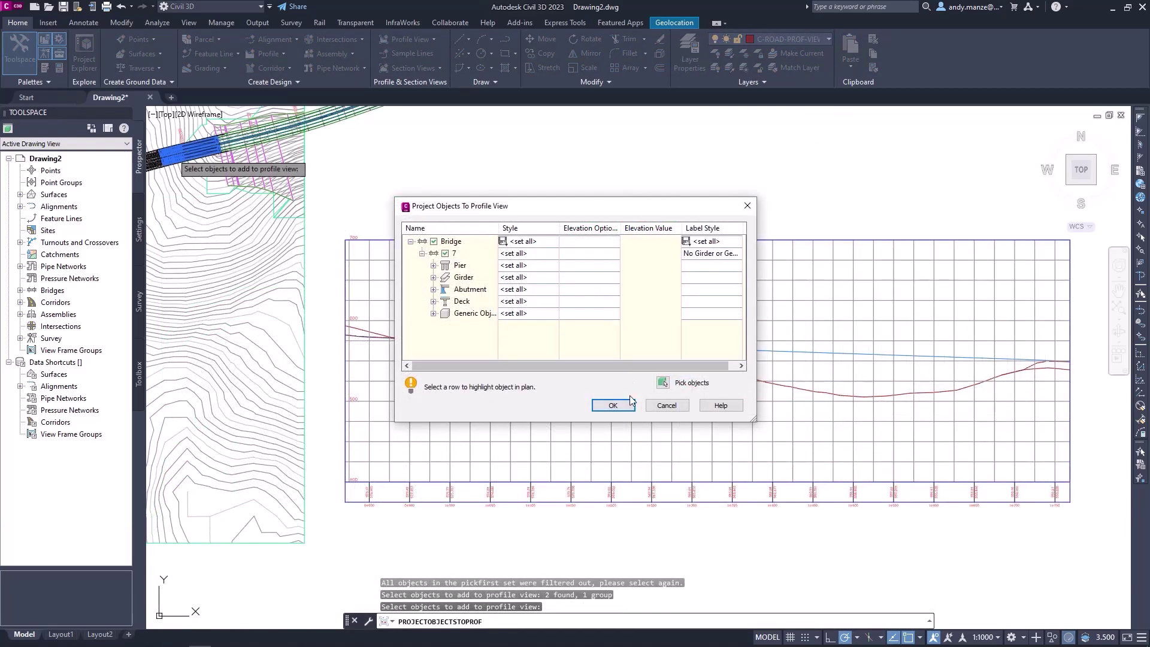
{"action": "left_click", "coordinate": [614, 407]}
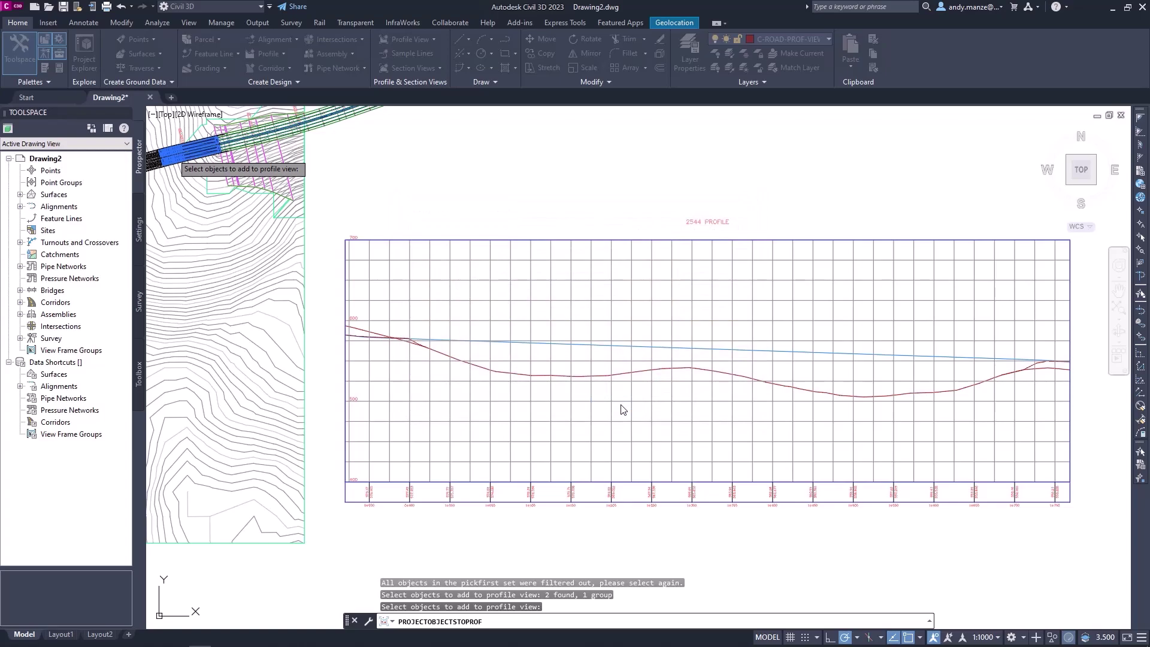
{"action": "key", "text": "Escape"}
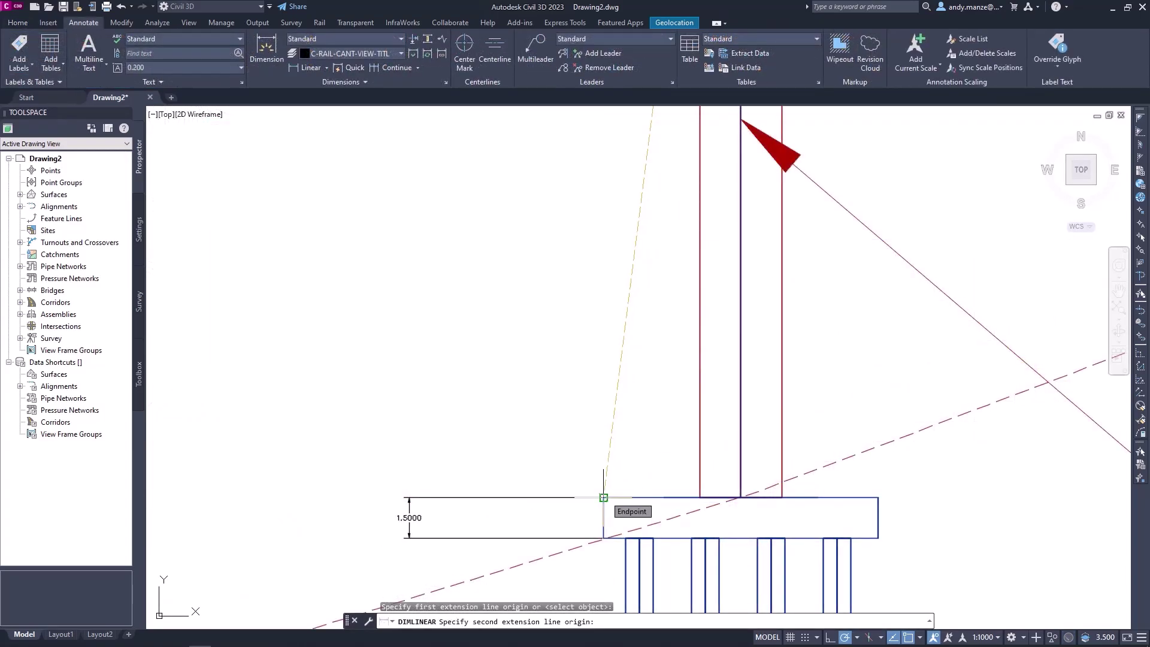
{"action": "left_click", "coordinate": [603, 497]}
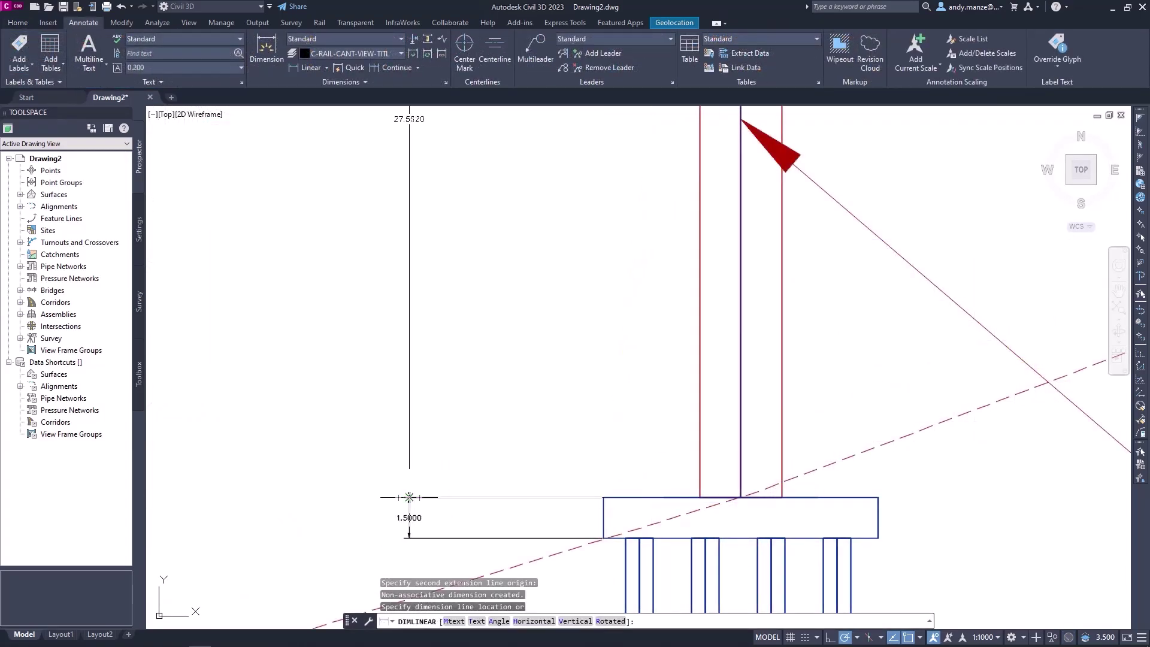
{"action": "left_click", "coordinate": [409, 503]}
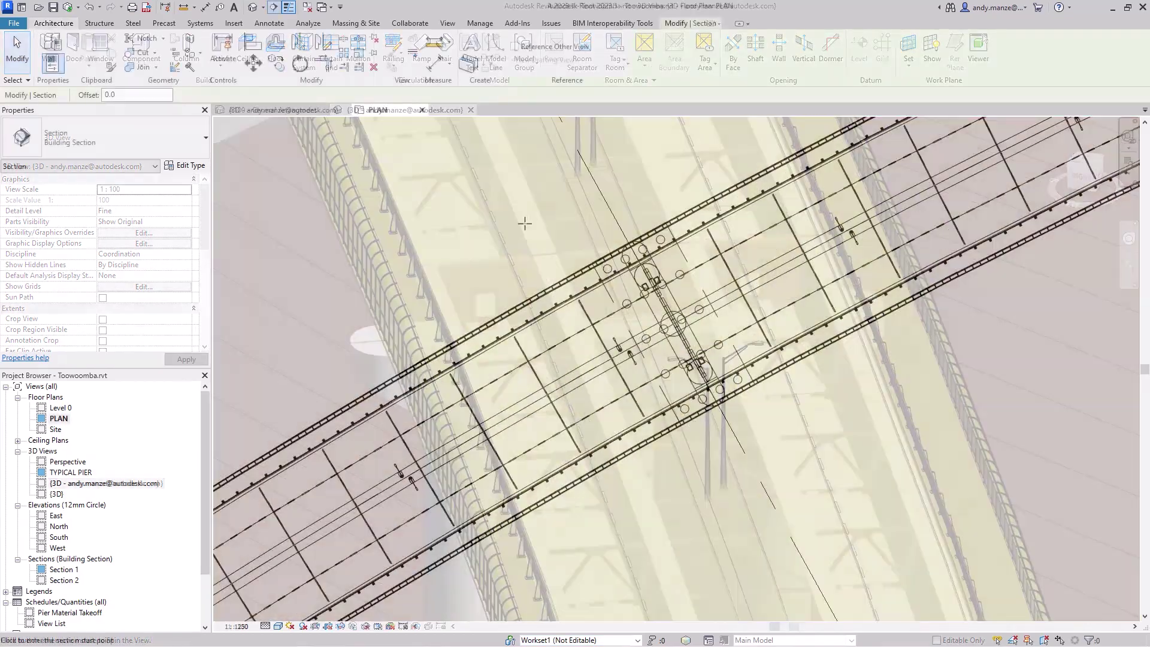
Step: Draw a plan section across the deck and rotate it about 29° from the pier bearing
{"action": "left_click", "coordinate": [548, 192]}
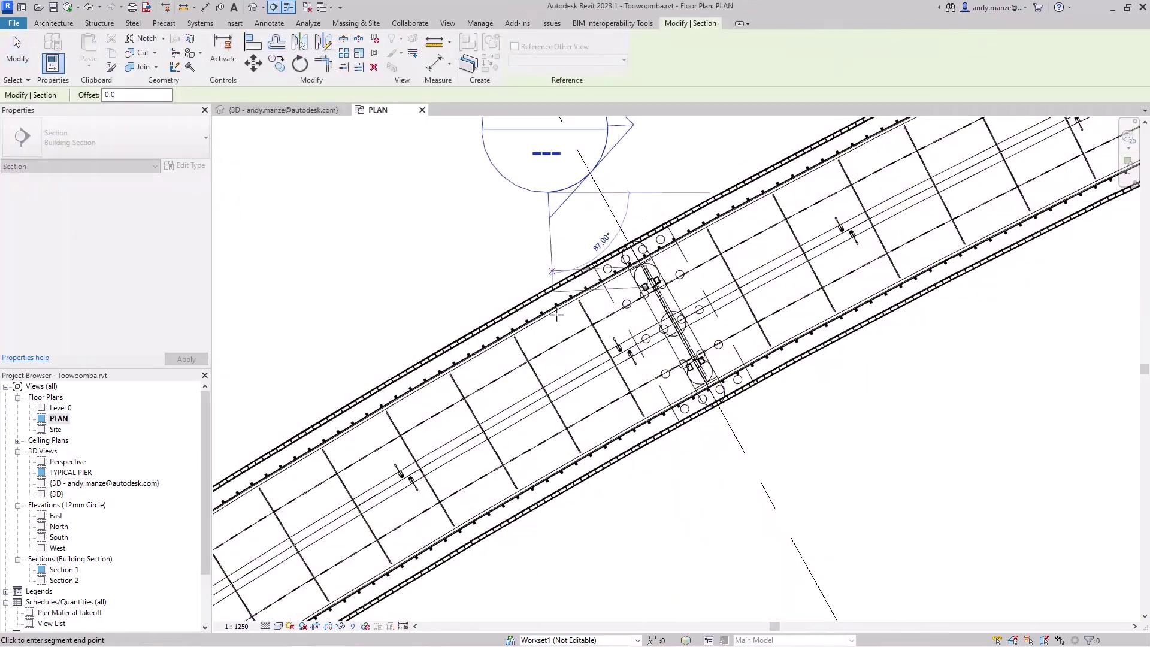
{"action": "left_click", "coordinate": [548, 572]}
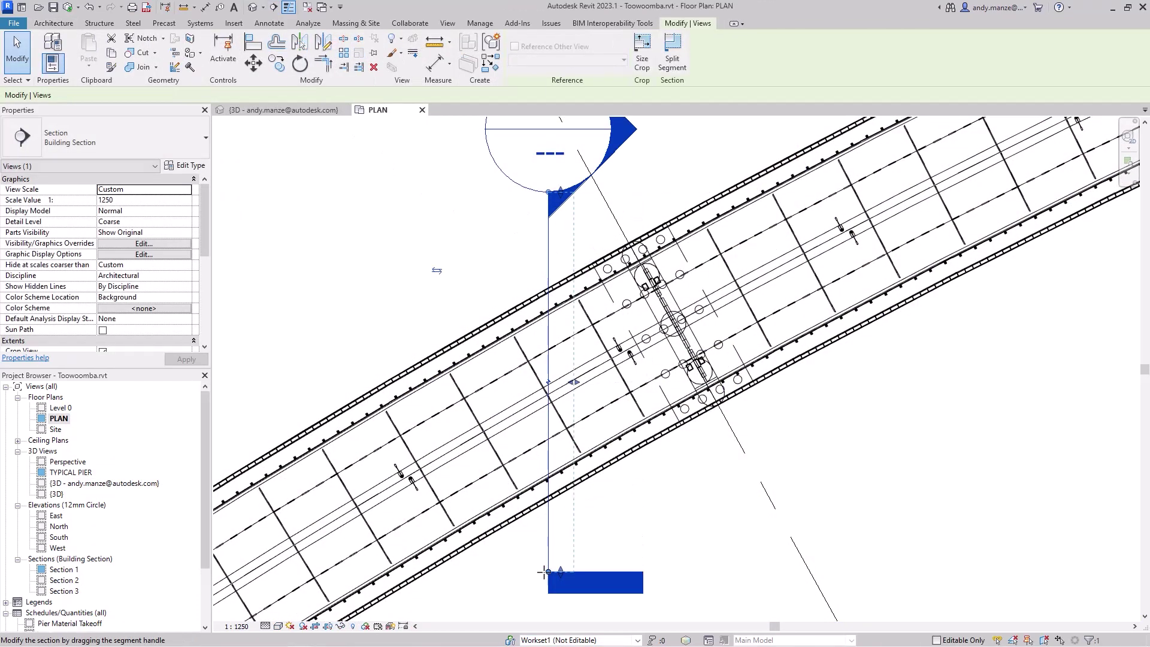
{"action": "left_click", "coordinate": [299, 63]}
{"action": "left_click", "coordinate": [324, 96]}
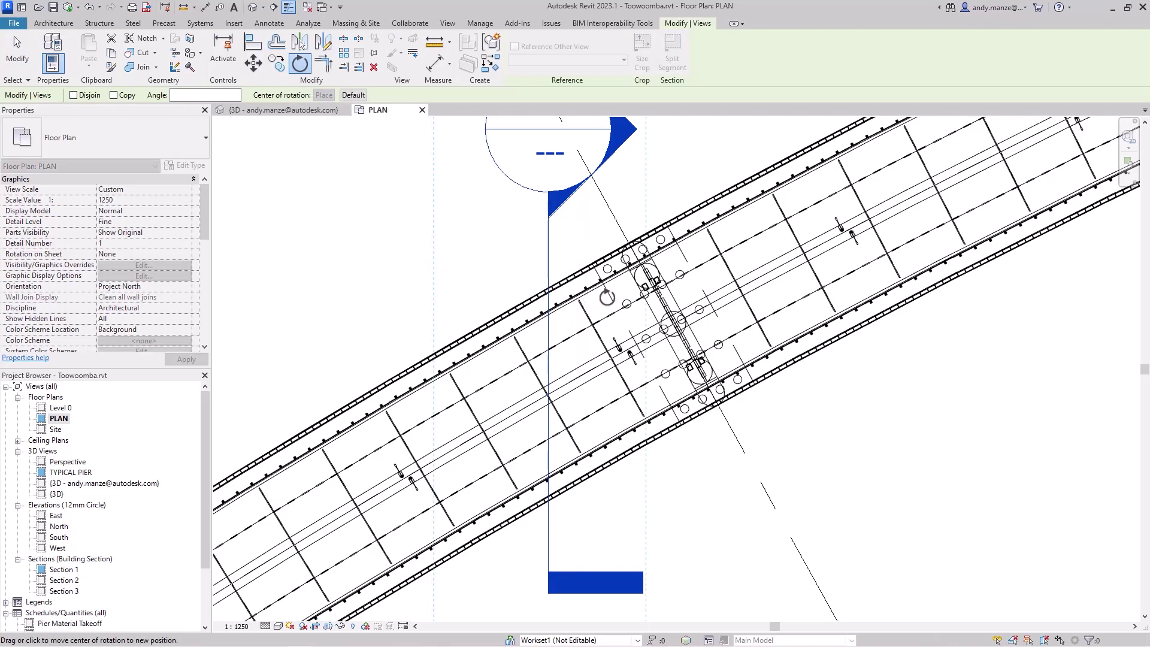
{"action": "left_click", "coordinate": [639, 286]}
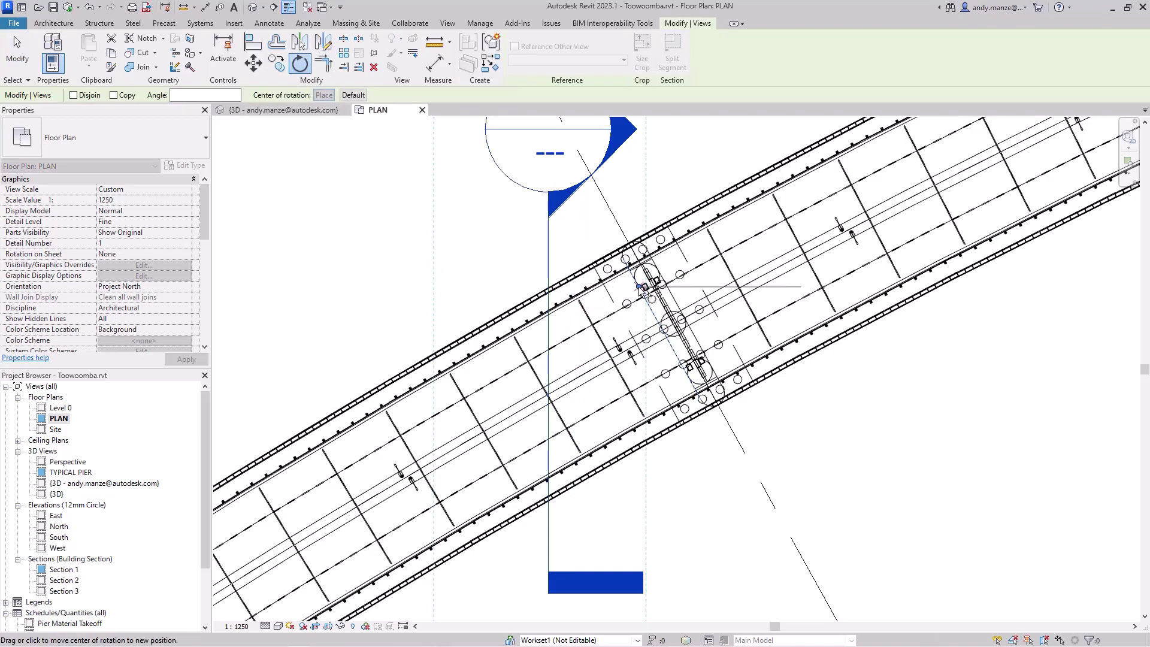
{"action": "left_click", "coordinate": [636, 369]}
{"action": "left_click", "coordinate": [674, 355]}
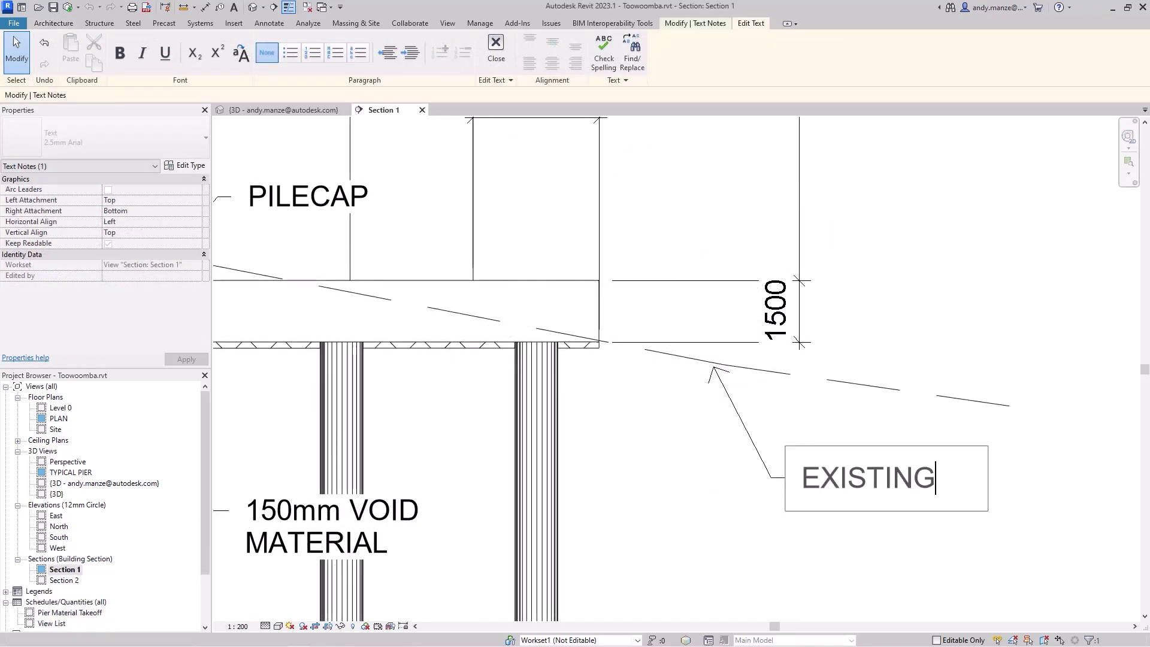
Step: Place the Pier Material Takeoff schedule on sheet A102 - Schedule
{"action": "key", "text": "Return"}
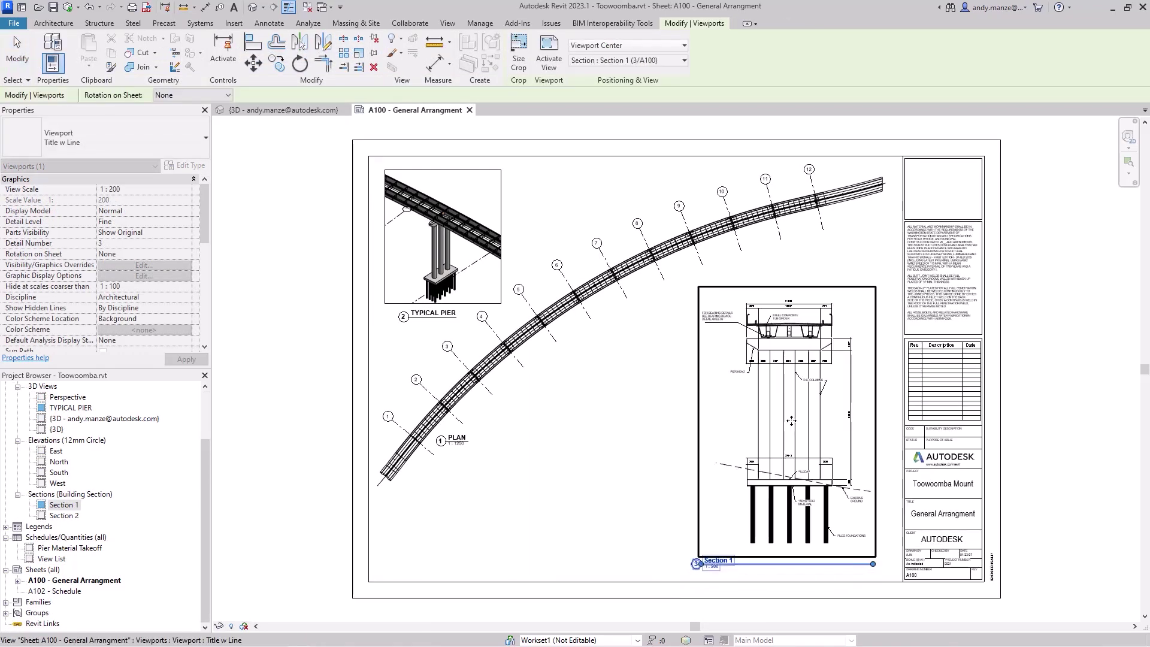
{"action": "left_click", "coordinate": [1112, 481]}
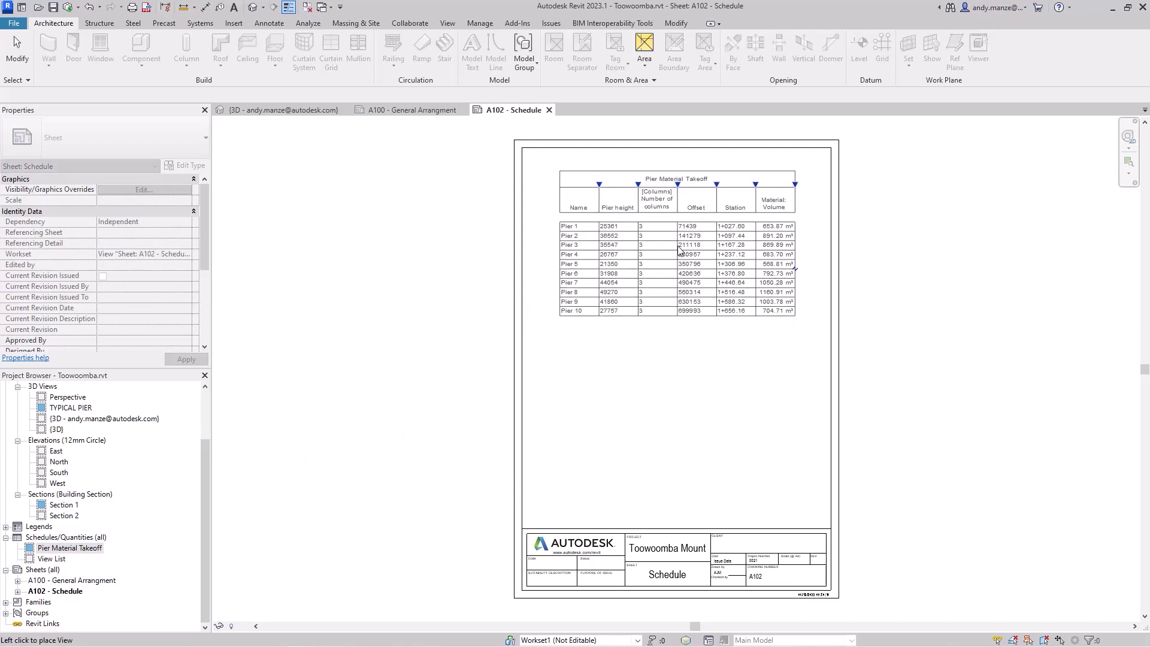
{"action": "left_click", "coordinate": [680, 249]}
{"action": "left_click", "coordinate": [897, 401]}
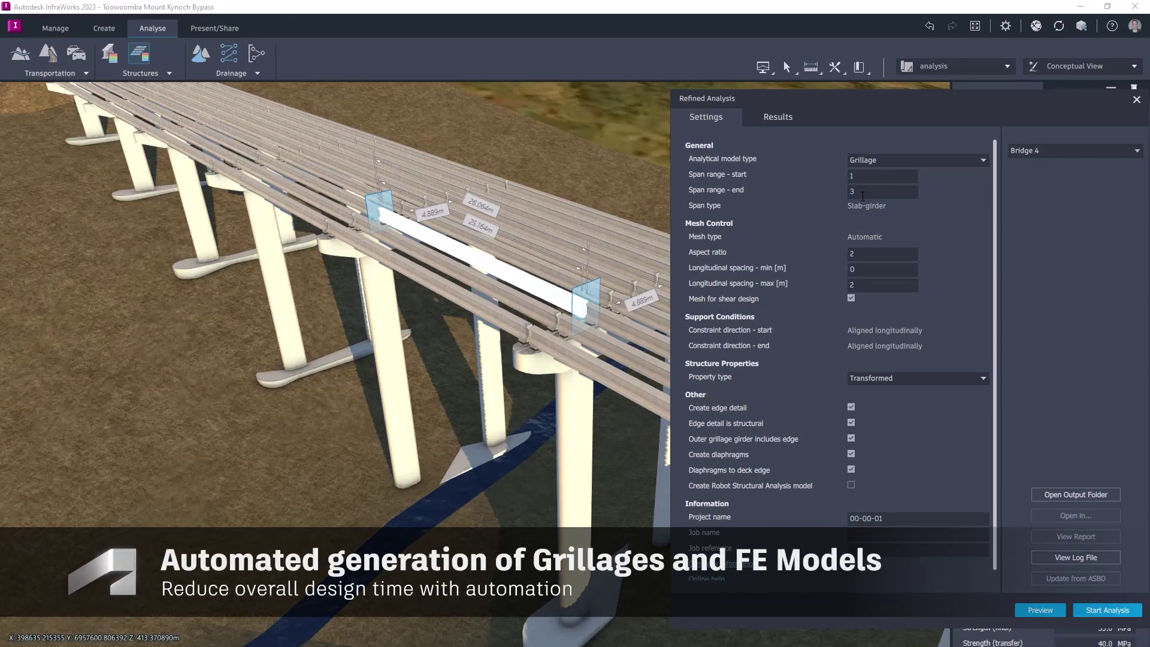
Step: Keep the Transformed property type and start the Bridge 4 grillage refined analysis
{"action": "left_click", "coordinate": [906, 383]}
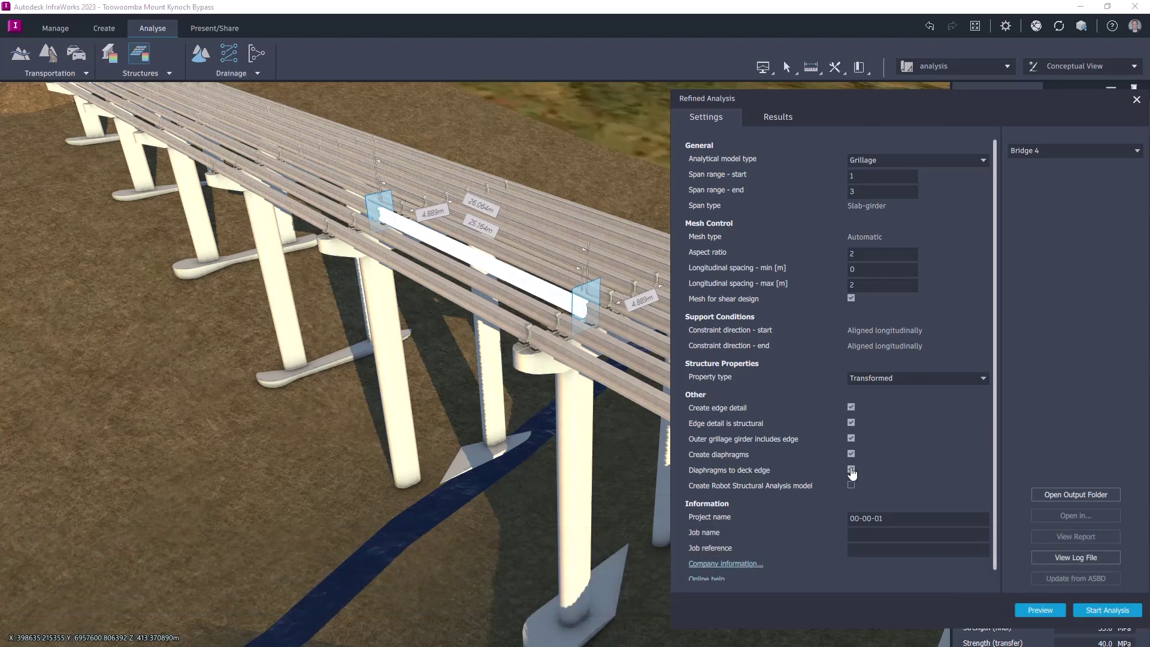
{"action": "left_click", "coordinate": [1095, 611]}
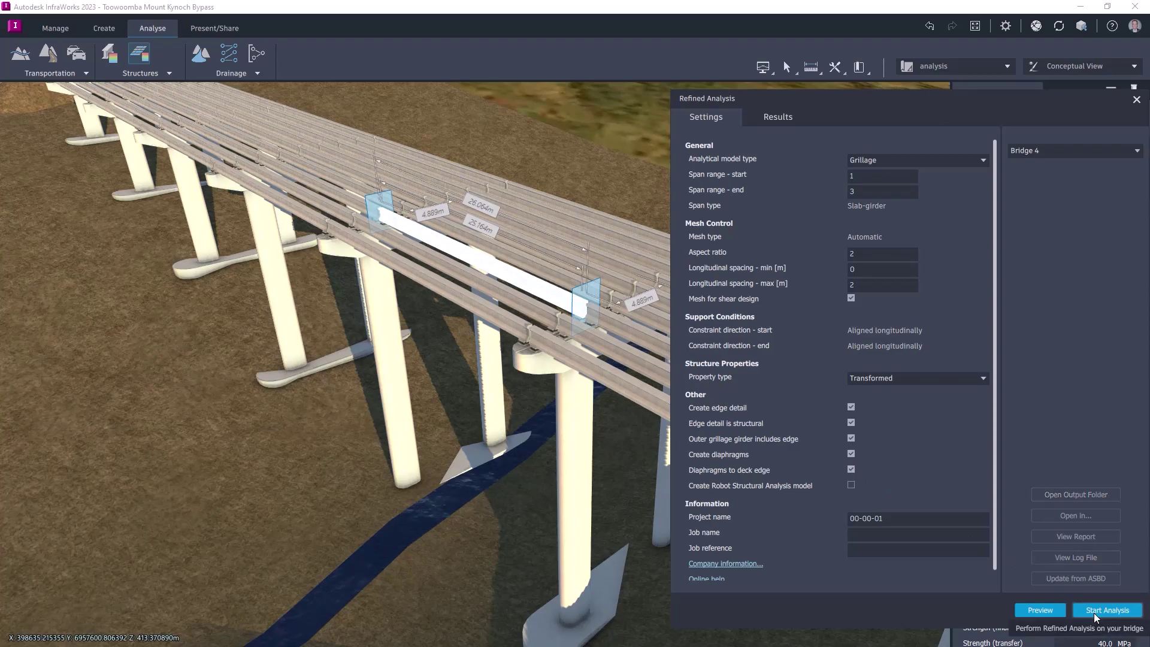
{"action": "left_click", "coordinate": [847, 233]}
Step: Step through the analysis result images and open the model in Structural Bridge Design
{"action": "left_click", "coordinate": [847, 234]}
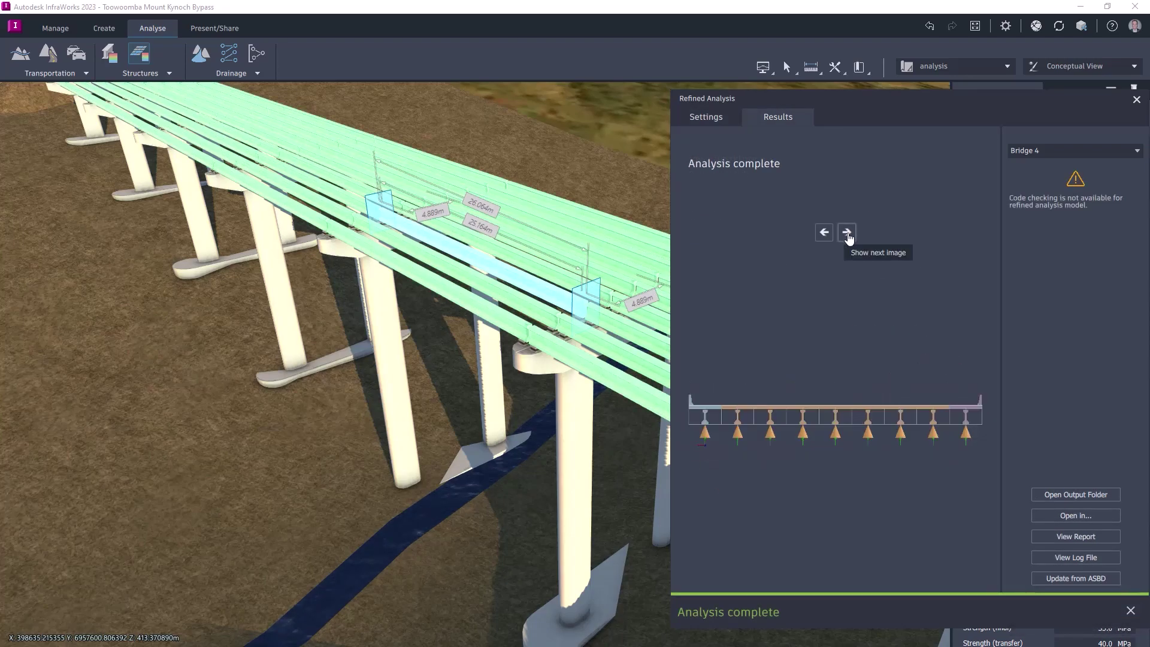
{"action": "left_click", "coordinate": [847, 233]}
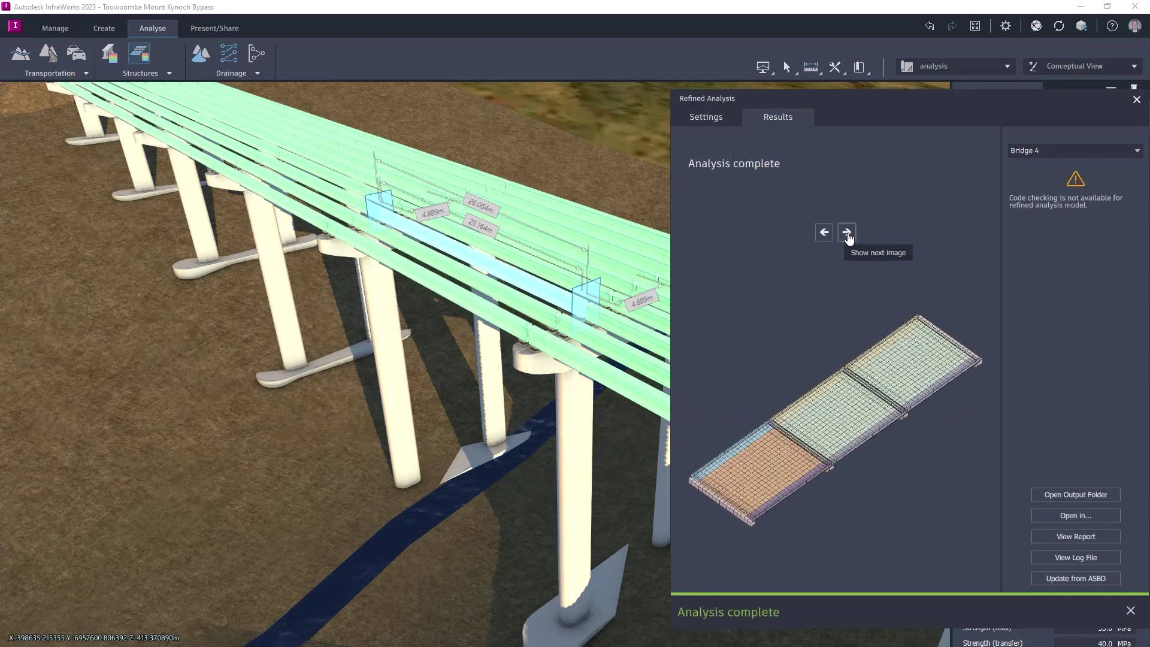
{"action": "left_click", "coordinate": [1067, 520]}
{"action": "left_click", "coordinate": [1065, 551]}
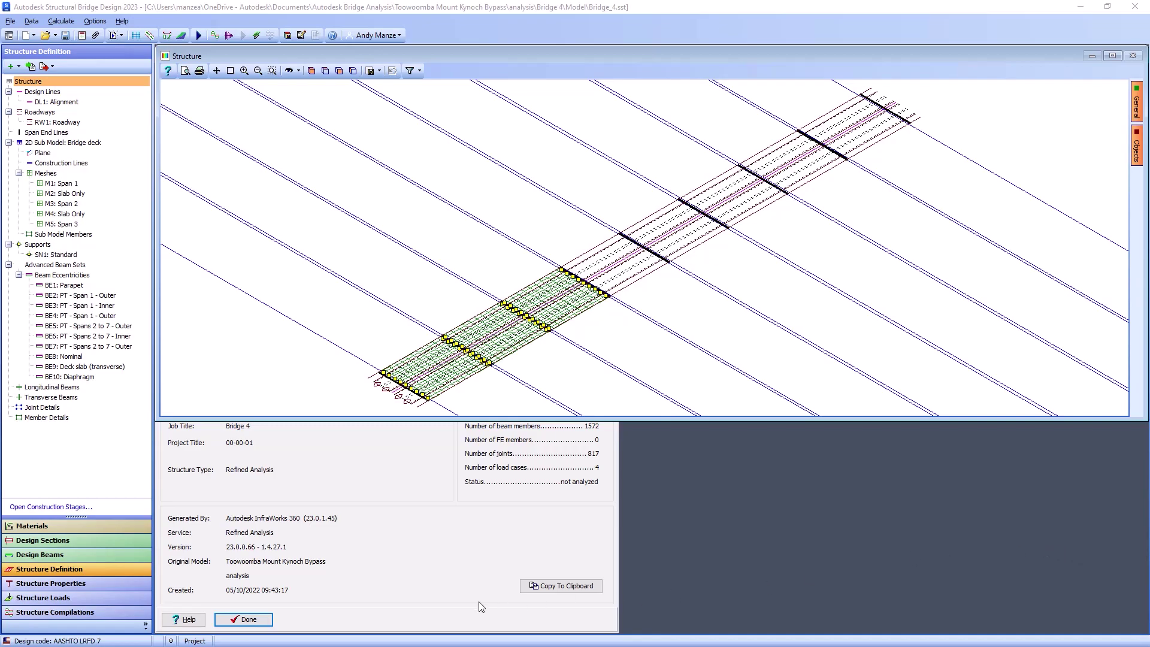
Step: Dismiss the job information and step through the longitudinal beam influence surfaces
{"action": "left_click", "coordinate": [246, 620]}
{"action": "scroll", "coordinate": [449, 391], "scroll_direction": "up", "scroll_amount": 2}
{"action": "scroll", "coordinate": [454, 389], "scroll_direction": "up", "scroll_amount": 1}
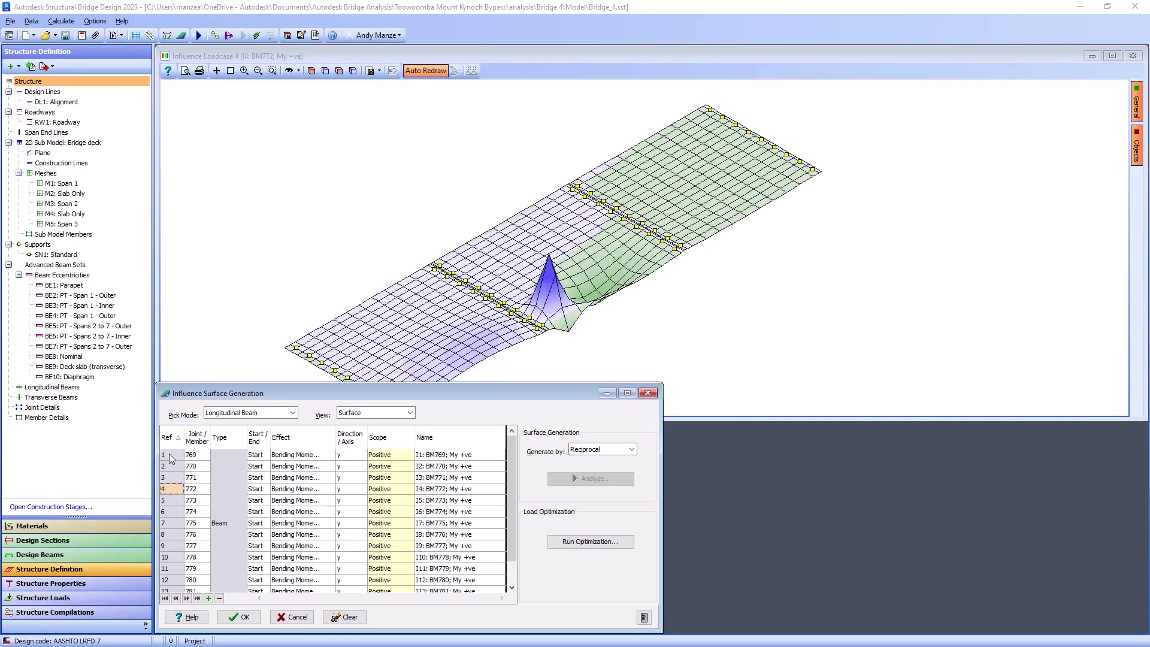
{"action": "key", "text": "Down"}
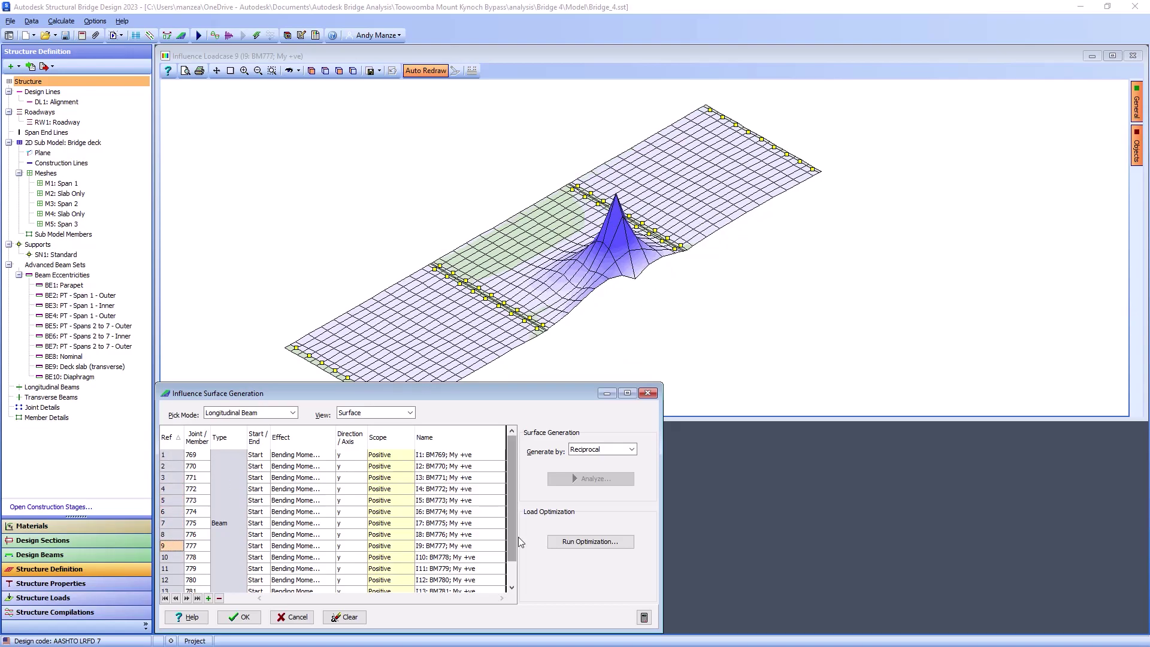
Step: Run load optimisation to compile Strength I loading patterns, reviewing compilation C19
{"action": "left_click", "coordinate": [570, 543]}
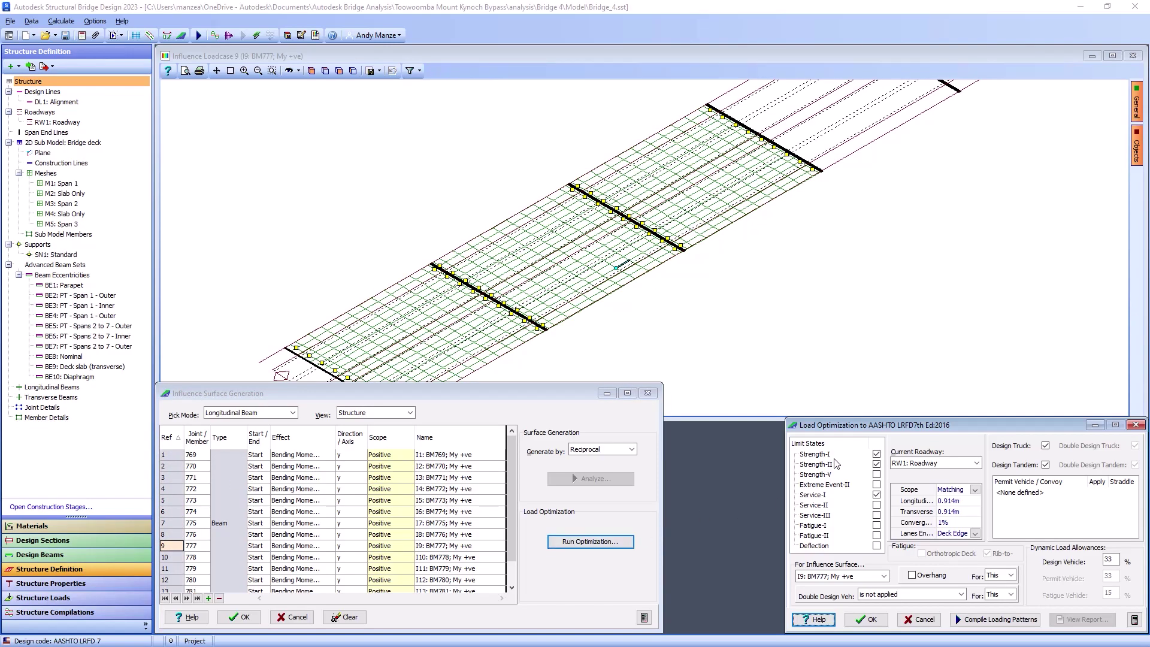
{"action": "left_click", "coordinate": [983, 621]}
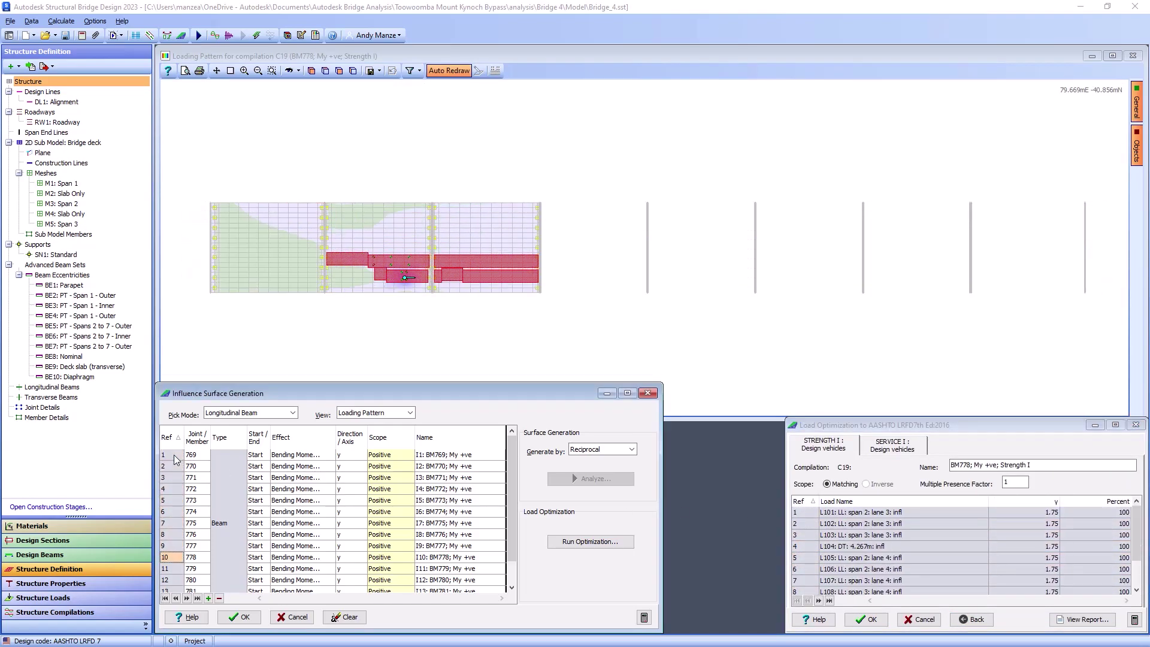
{"action": "left_click", "coordinate": [862, 620]}
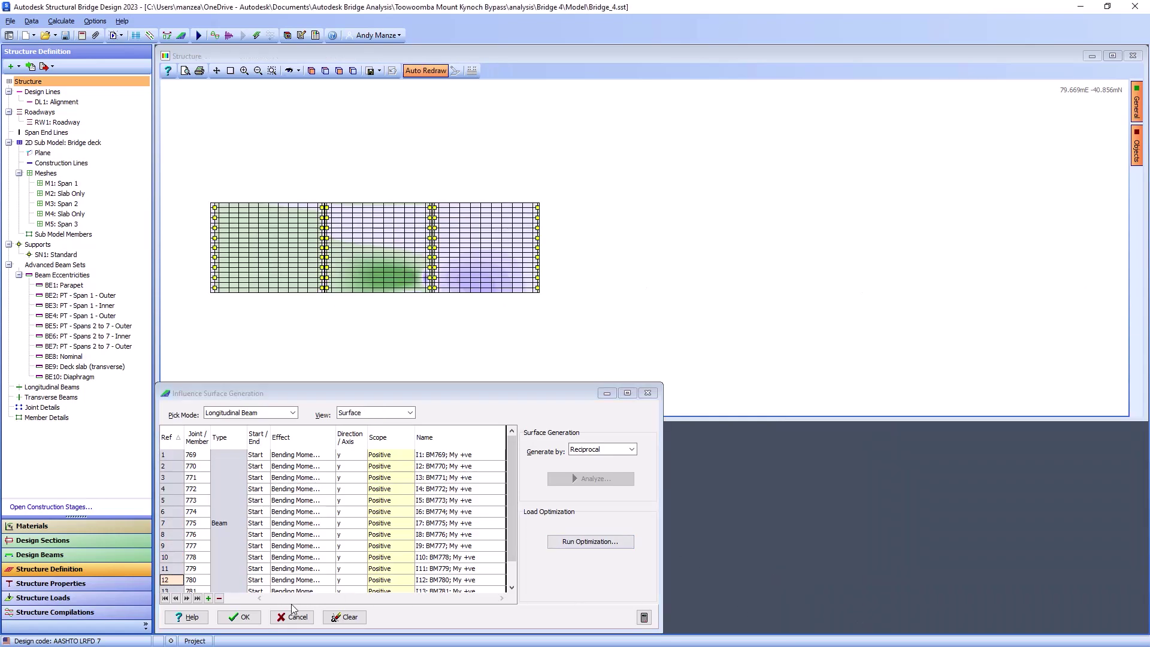
Step: Close the influence surface window and solve the chosen loading sets
{"action": "left_click", "coordinate": [240, 617]}
{"action": "left_click", "coordinate": [198, 36]}
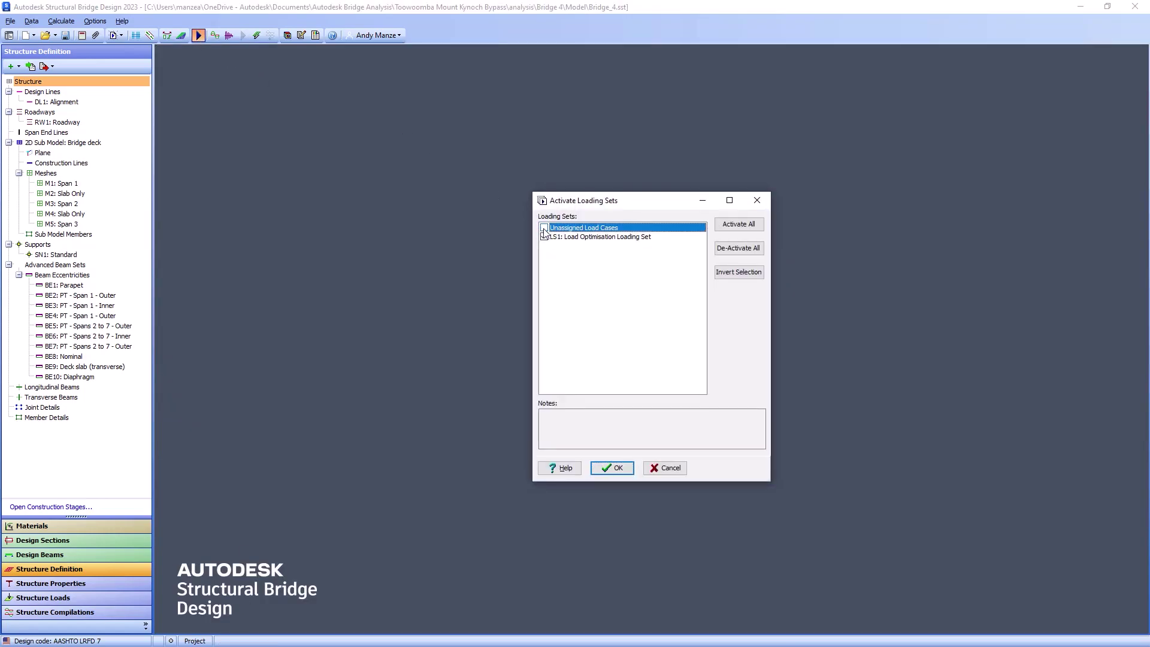
{"action": "left_click", "coordinate": [612, 468]}
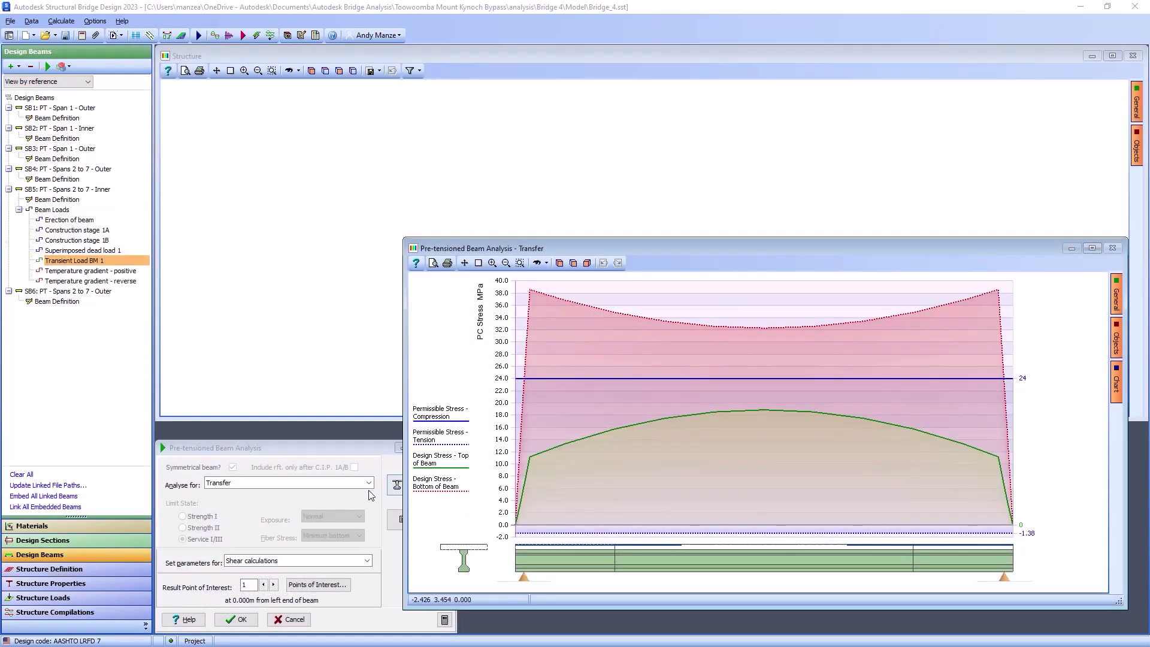
Step: Chart beam stresses for Beam erection and Construction stages, then return to Transfer
{"action": "left_click", "coordinate": [353, 484]}
{"action": "left_click", "coordinate": [284, 511]}
{"action": "left_click", "coordinate": [280, 483]}
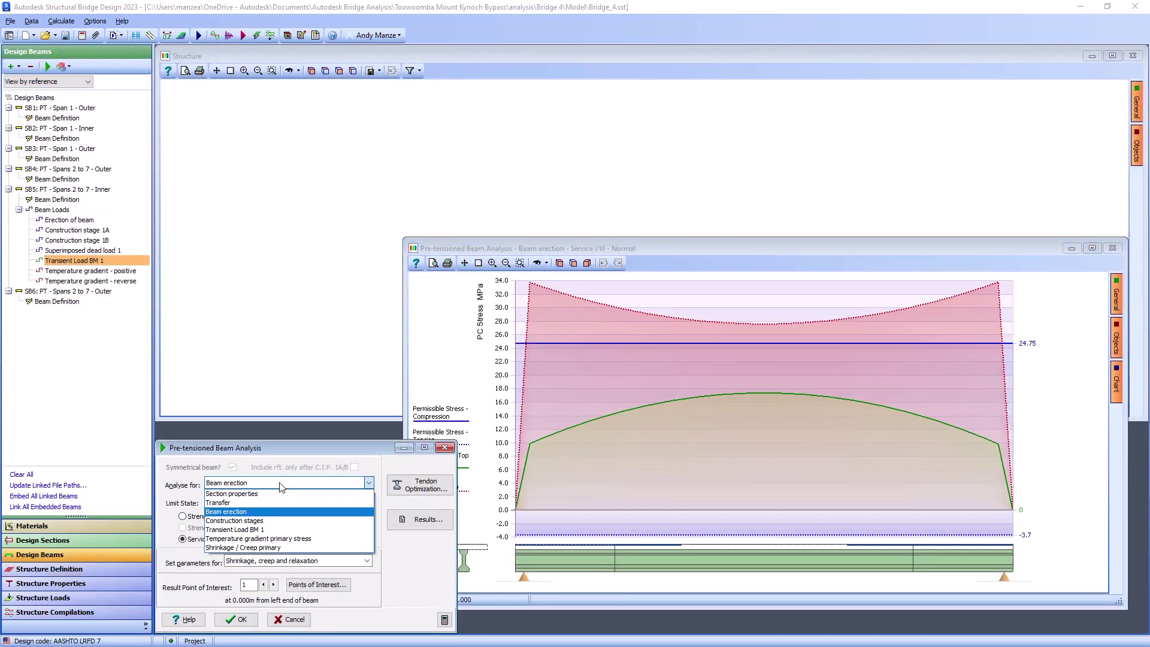
{"action": "left_click", "coordinate": [269, 521]}
{"action": "left_click", "coordinate": [272, 484]}
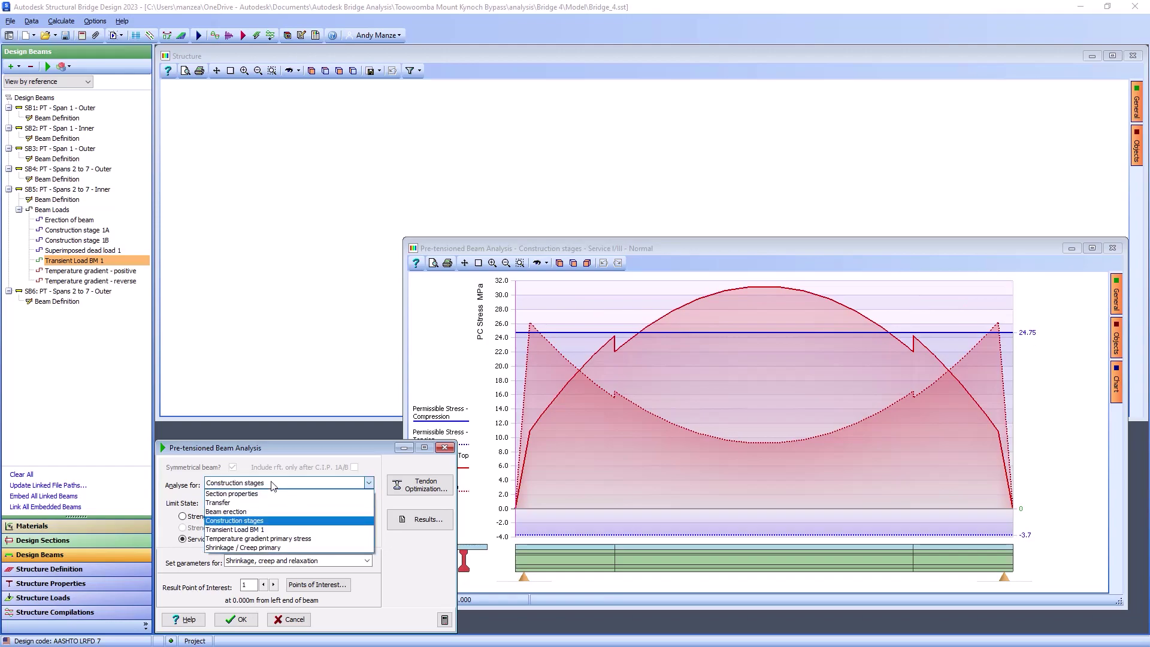
{"action": "left_click", "coordinate": [240, 506]}
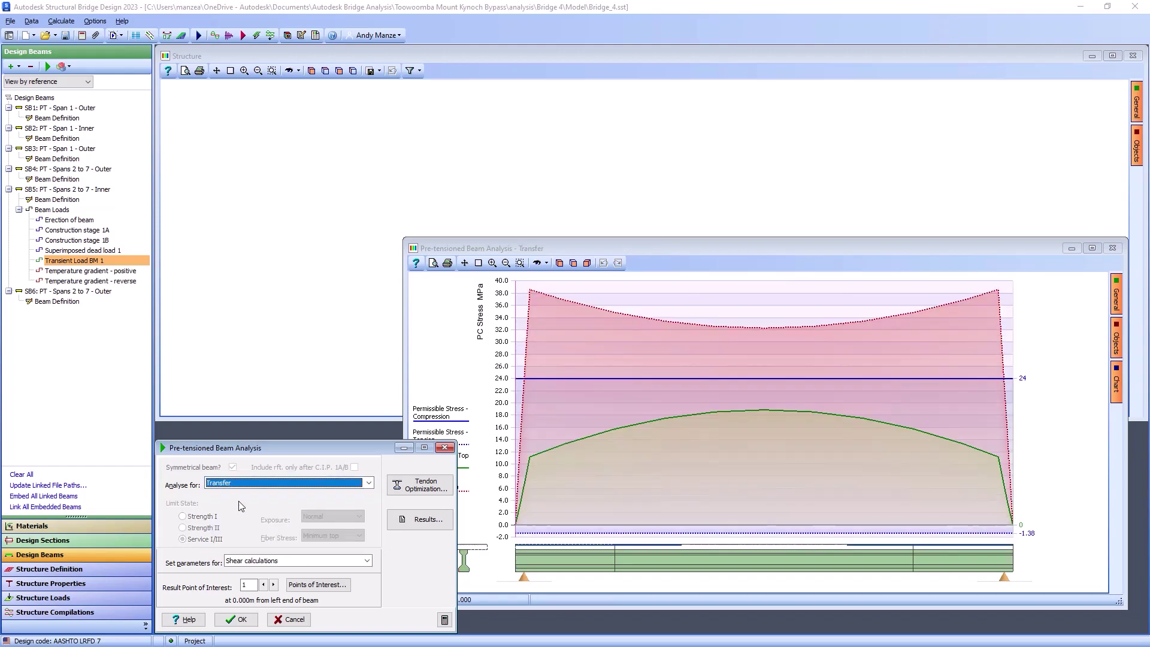
Step: Optimise Transient Load BM 1 tendons with debonding allowed and bring the section view forward
{"action": "left_click", "coordinate": [425, 489]}
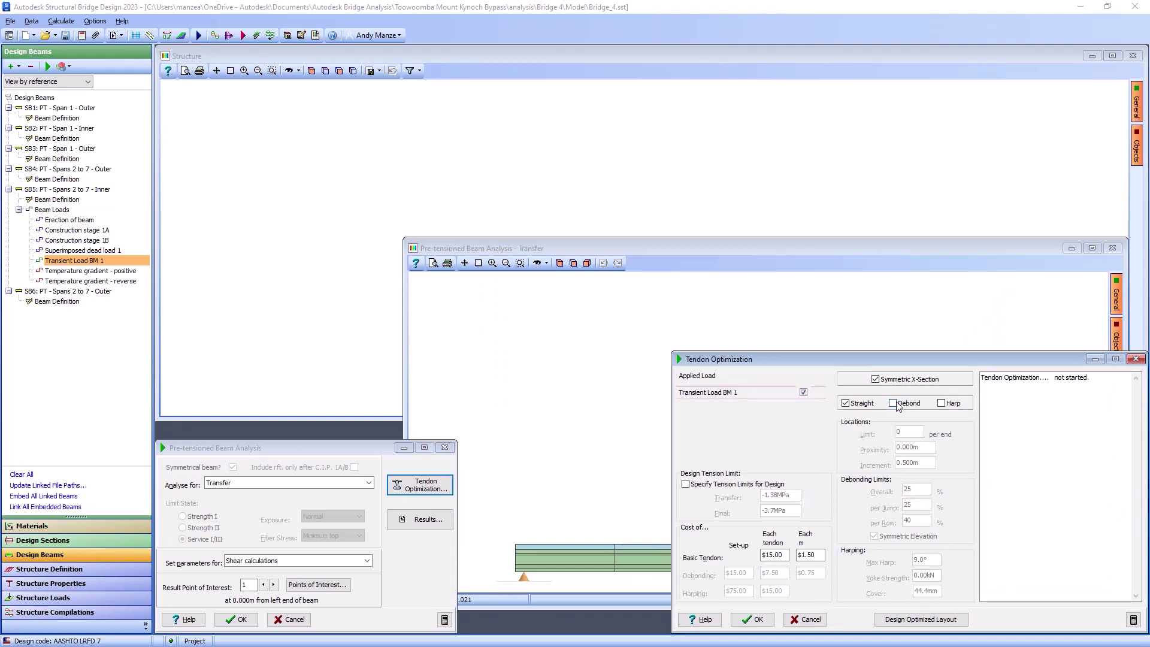
{"action": "left_click", "coordinate": [893, 404]}
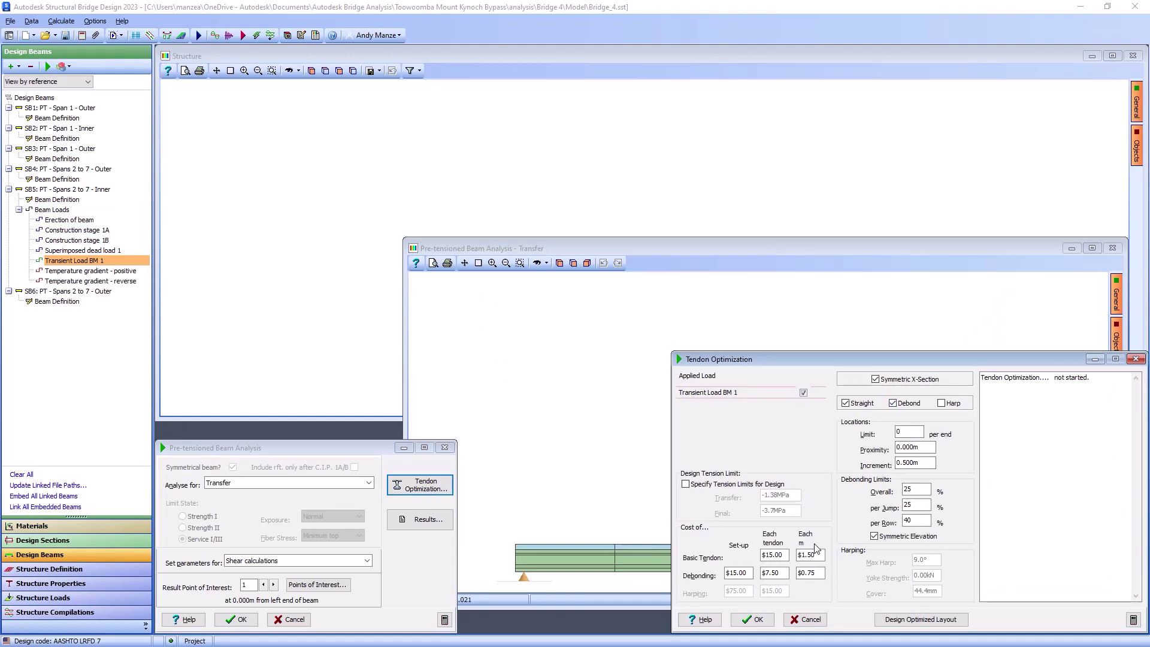
{"action": "left_click", "coordinate": [925, 622]}
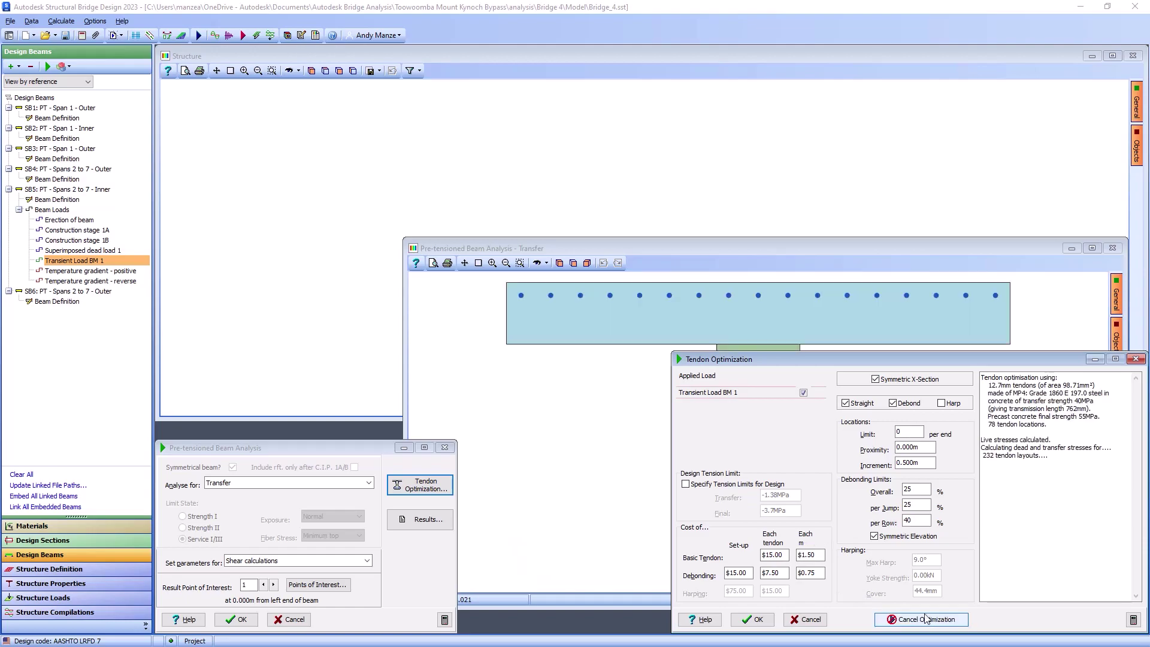
{"action": "left_click_drag", "start_coordinate": [778, 246], "coordinate": [538, 123]}
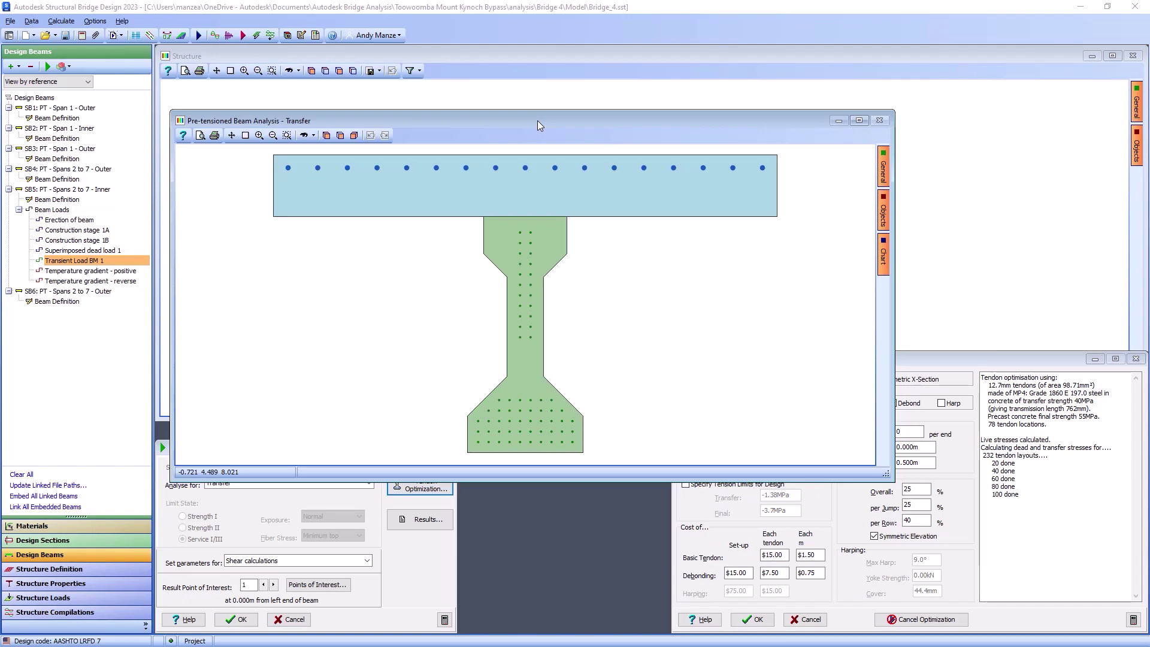
Step: Close tendon optimisation and switch stress charts through Beam erection and Transient Load BM 1 to Transfer
{"action": "left_click", "coordinate": [368, 483]}
{"action": "left_click", "coordinate": [257, 500]}
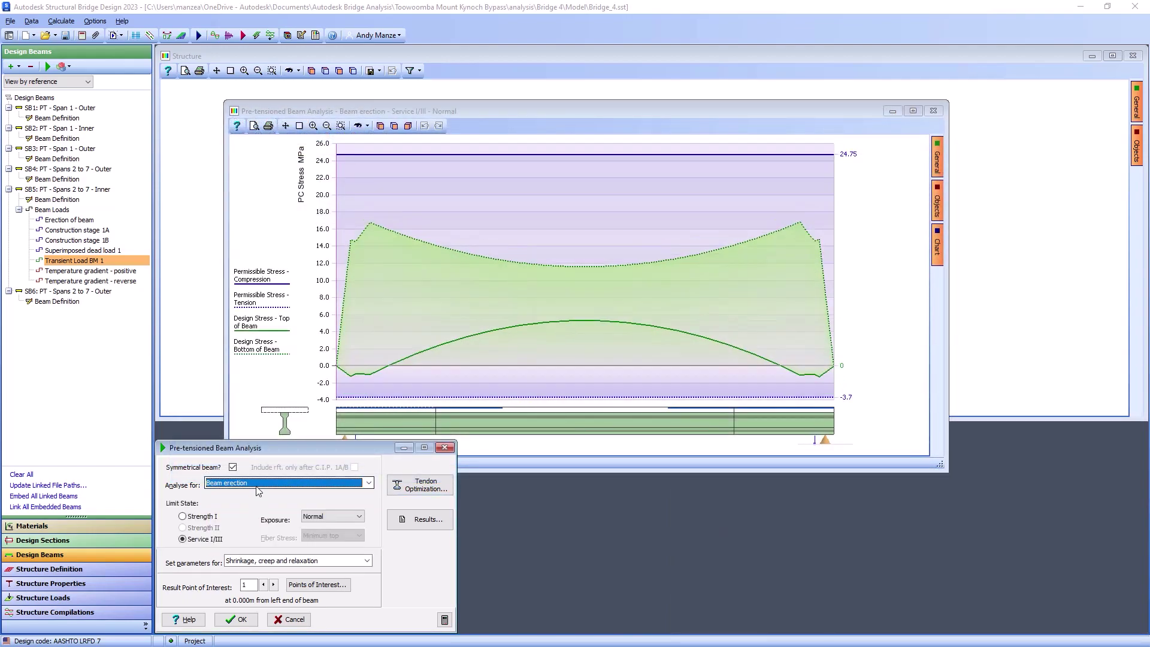
{"action": "left_click", "coordinate": [256, 486]}
{"action": "left_click", "coordinate": [250, 520]}
{"action": "left_click", "coordinate": [251, 483]}
{"action": "left_click", "coordinate": [246, 529]}
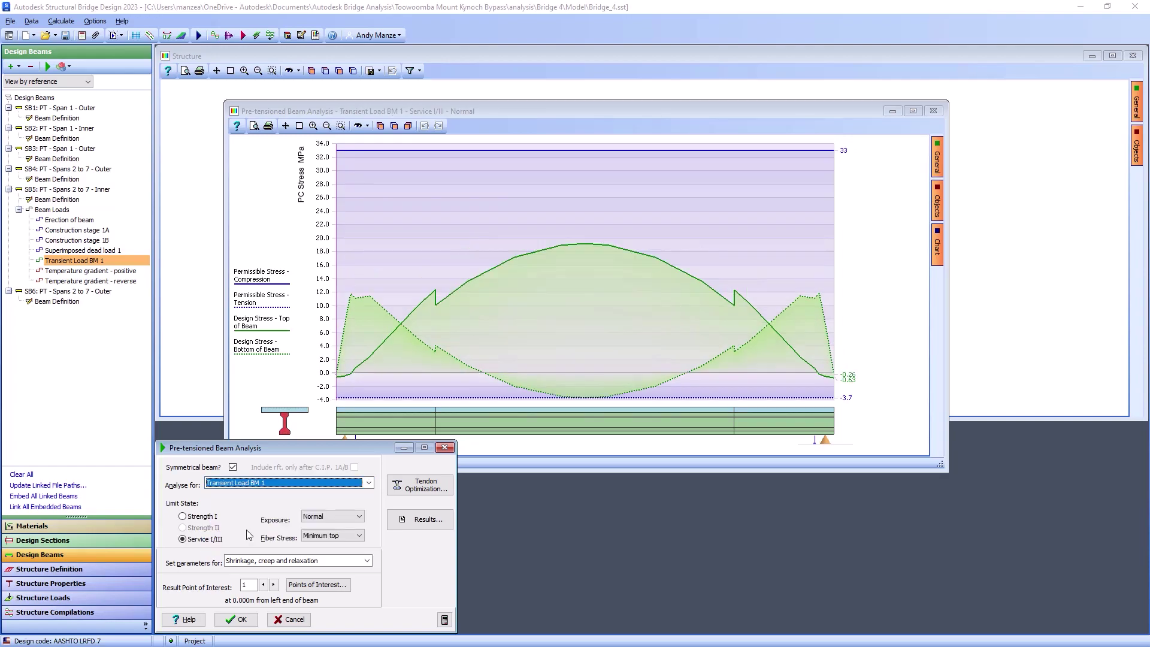
{"action": "left_click", "coordinate": [246, 483]}
{"action": "left_click", "coordinate": [243, 502]}
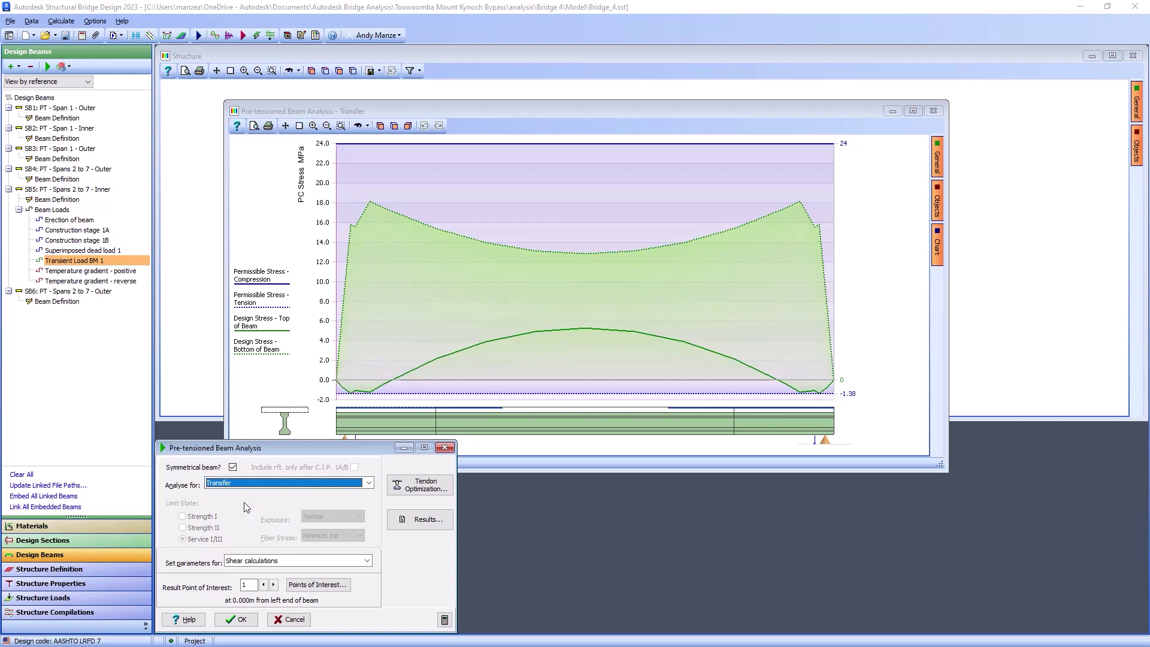
Step: Move the point of interest to 1.762 m from the left end and review the PDF results report
{"action": "left_click_drag", "start_coordinate": [336, 185], "coordinate": [357, 185]}
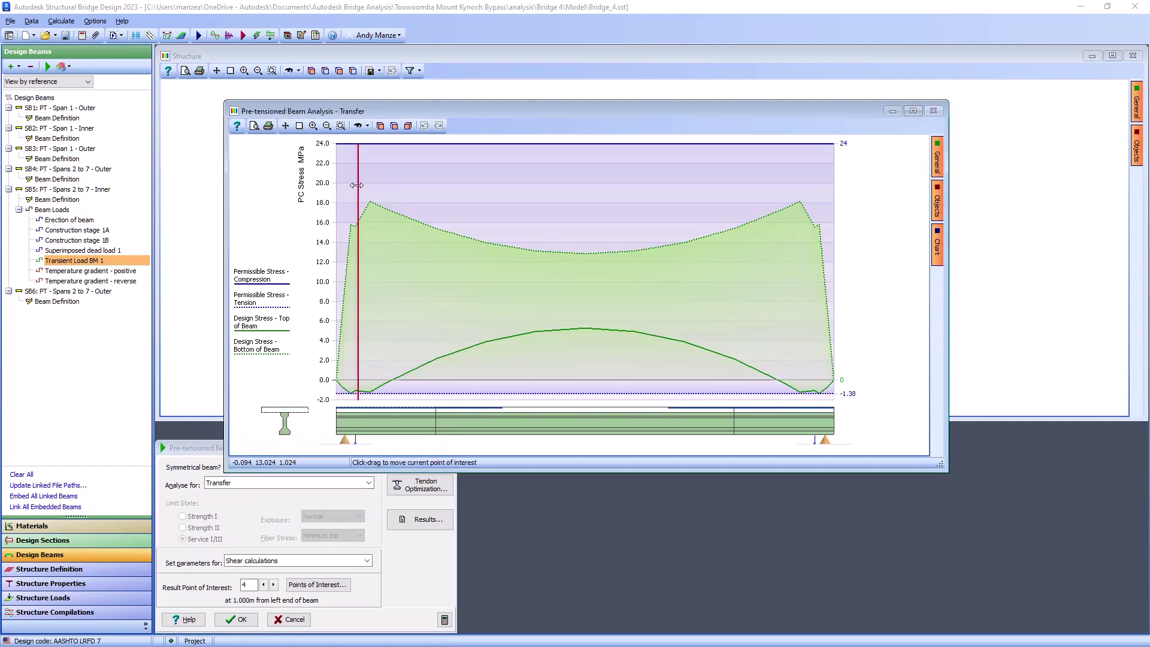
{"action": "left_click", "coordinate": [430, 524]}
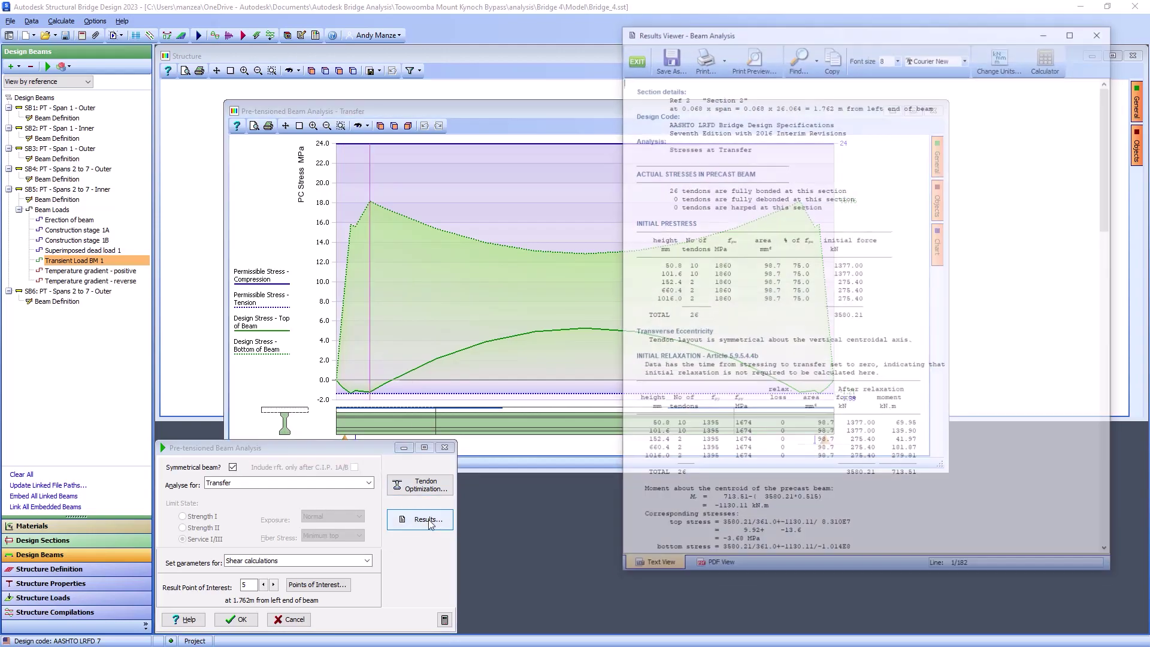
{"action": "left_click", "coordinate": [718, 568]}
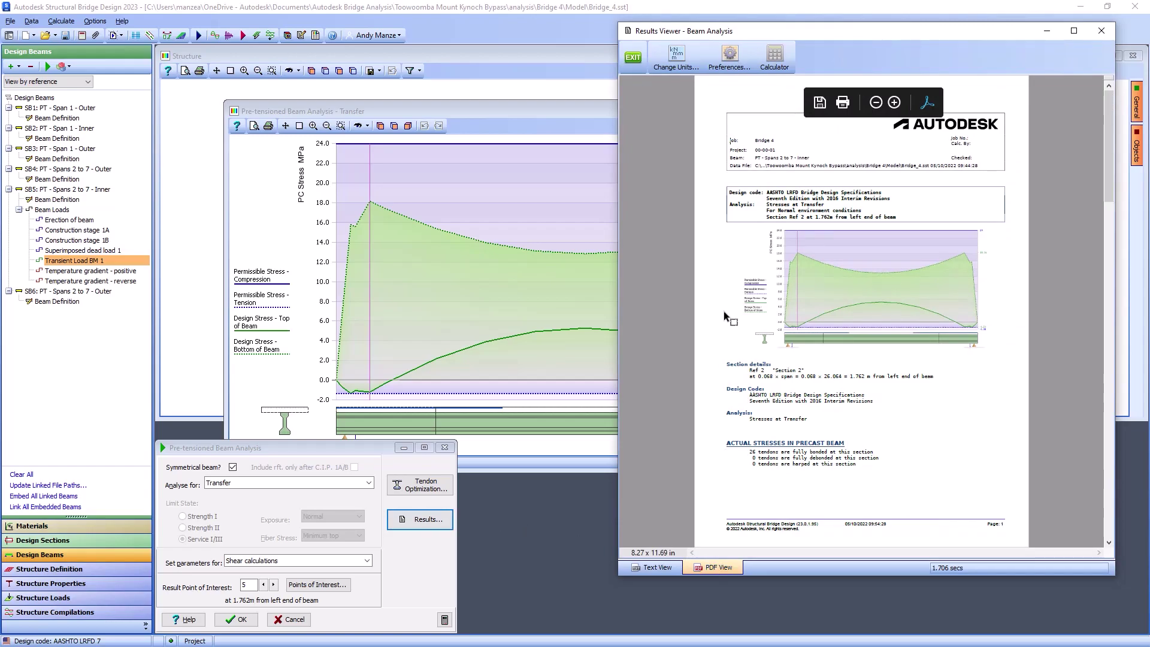
{"action": "scroll", "coordinate": [725, 317], "scroll_direction": "down", "scroll_amount": 5}
{"action": "scroll", "coordinate": [725, 316], "scroll_direction": "down", "scroll_amount": 5}
{"action": "scroll", "coordinate": [725, 317], "scroll_direction": "down", "scroll_amount": 5}
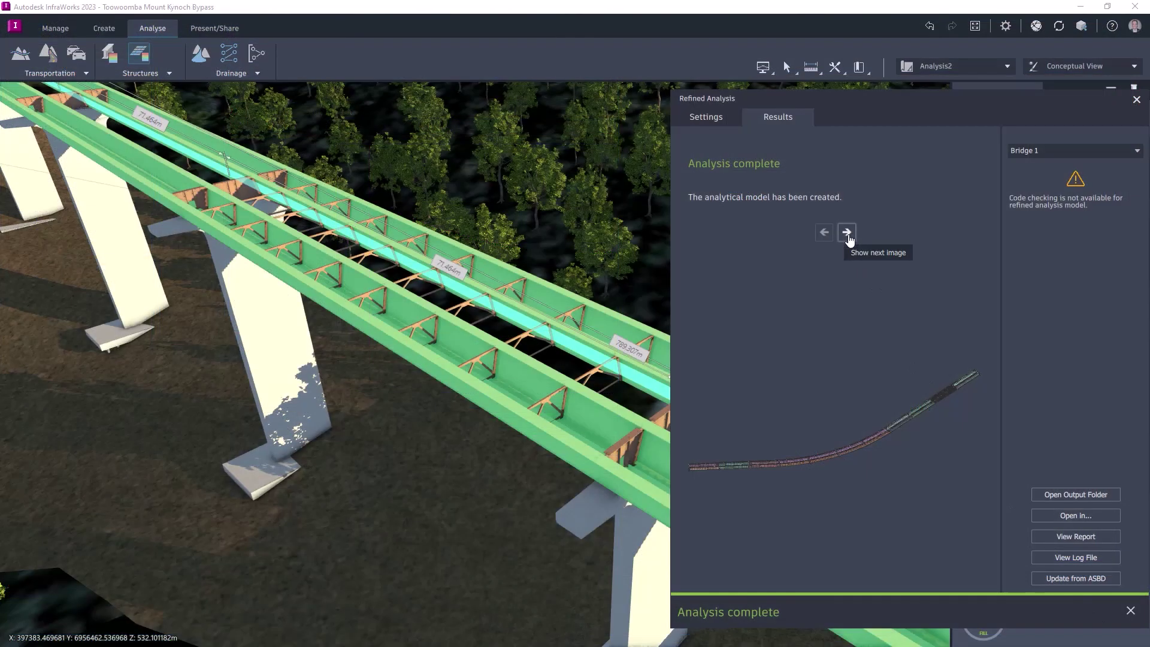
Step: Step through the result images and orbit the deck's Test Load membrane force plot
{"action": "left_click", "coordinate": [847, 233]}
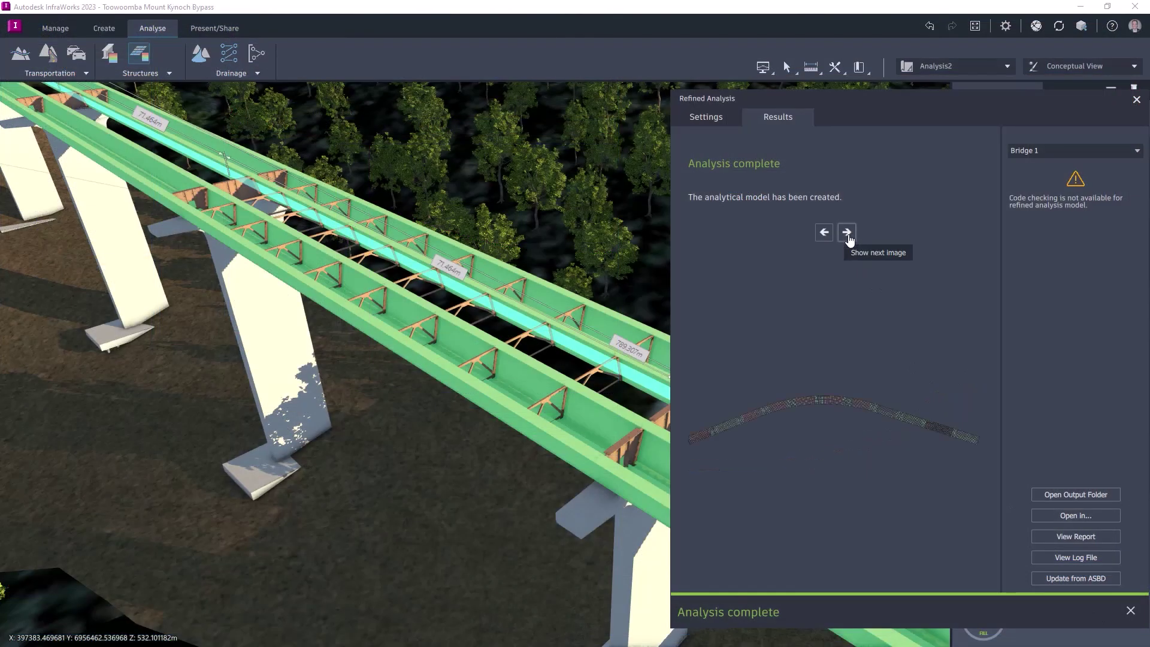
{"action": "left_click", "coordinate": [847, 232]}
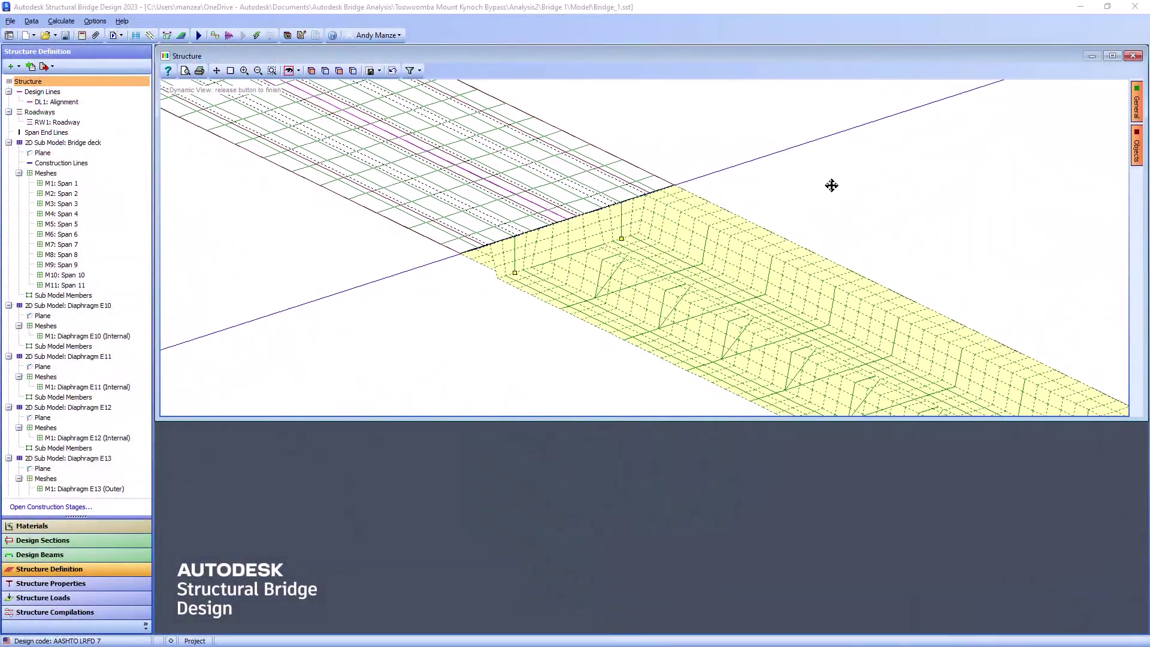
{"action": "left_click_drag", "start_coordinate": [829, 182], "coordinate": [801, 185]}
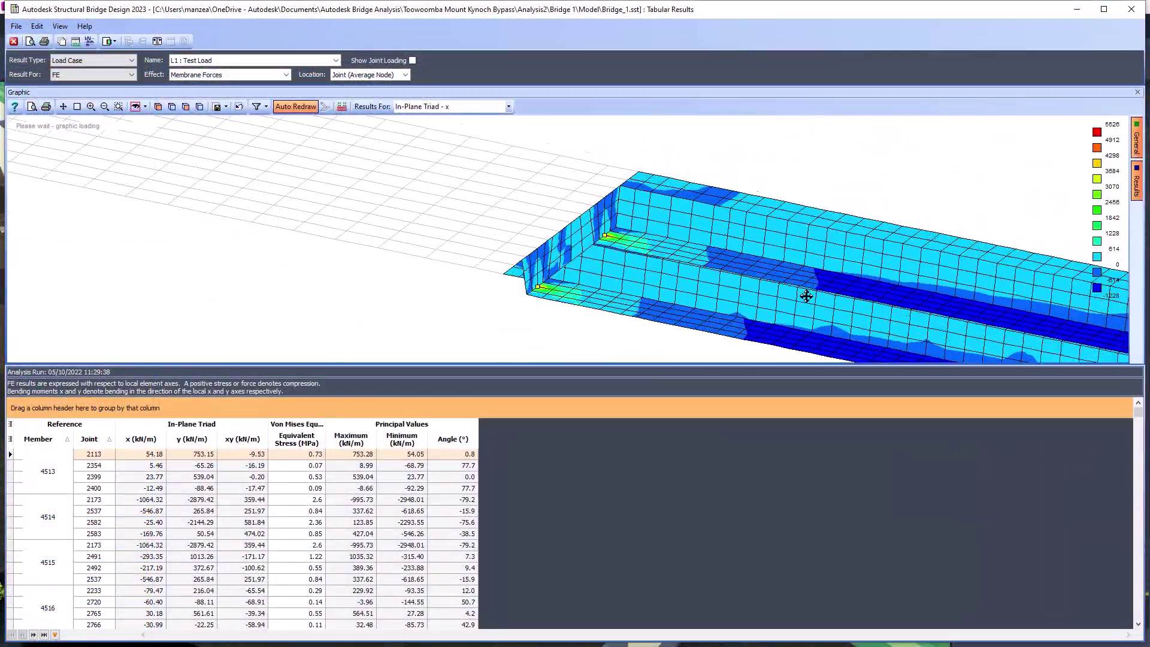
{"action": "mouse_move", "coordinate": [806, 296]}
{"action": "left_mouse_down"}
{"action": "mouse_move", "coordinate": [832, 244]}
{"action": "mouse_move", "coordinate": [847, 249]}
{"action": "mouse_move", "coordinate": [819, 245]}
{"action": "left_mouse_up"}
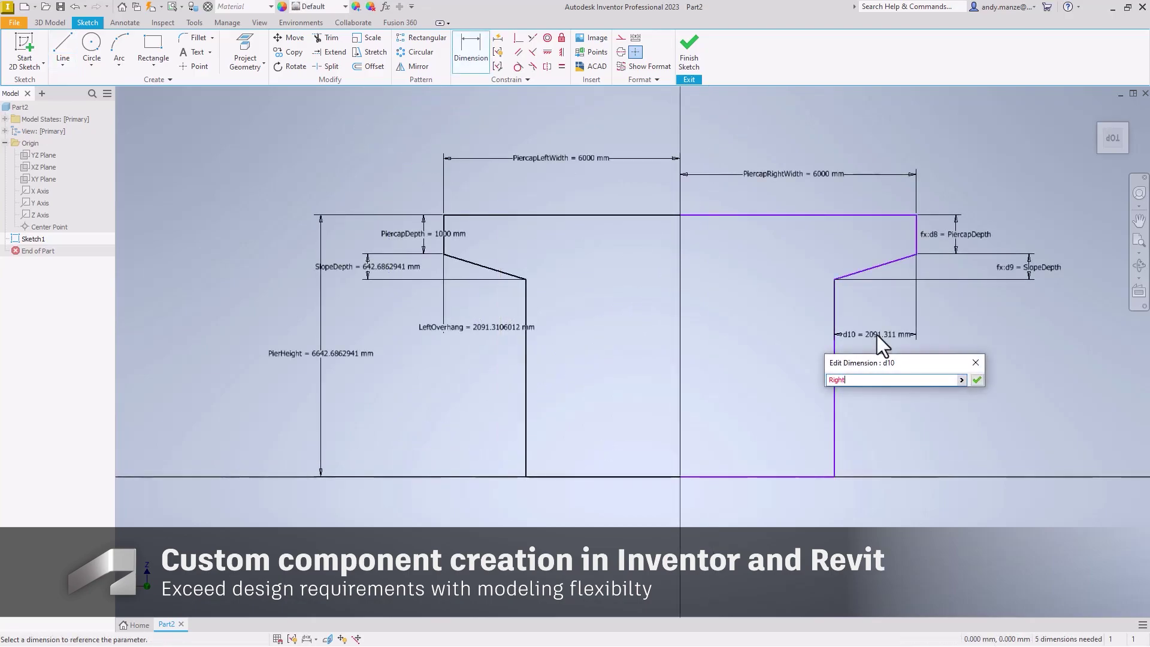
Step: Enter RightOverhang=2090 as the new definition of dimension d10
{"action": "type", "text": "Overhang"}
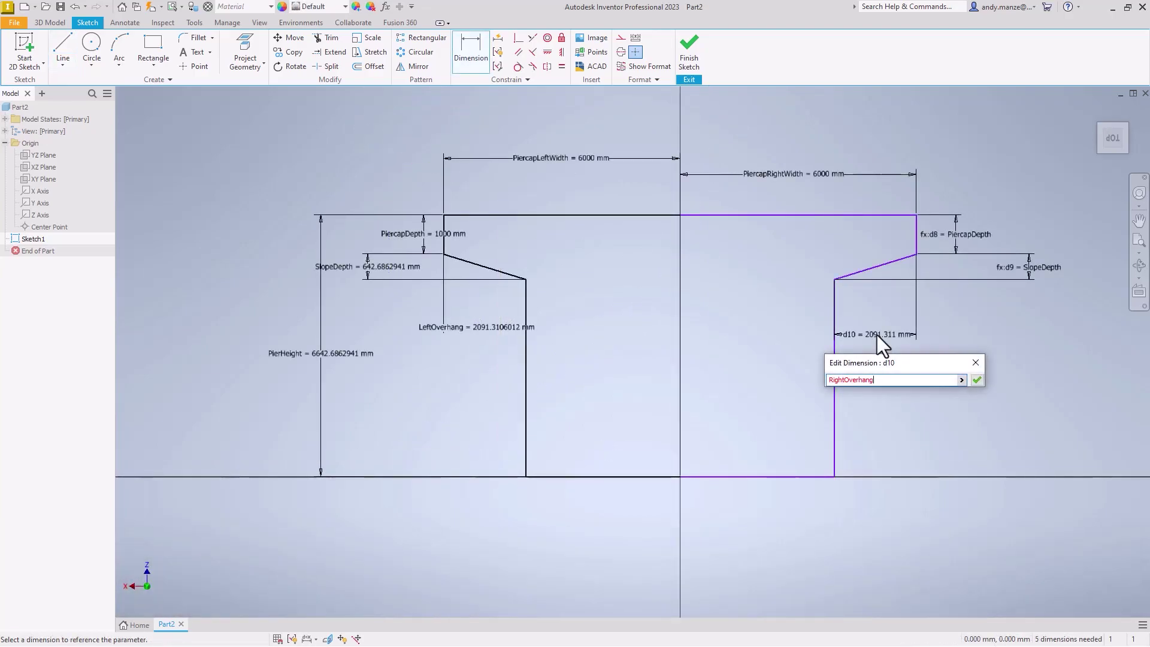
{"action": "type", "text": "=2090"}
Step: Give the pier extrusion its depth and add a vertical reference plane in Front elevation
{"action": "left_click_drag", "start_coordinate": [664, 364], "coordinate": [606, 384]}
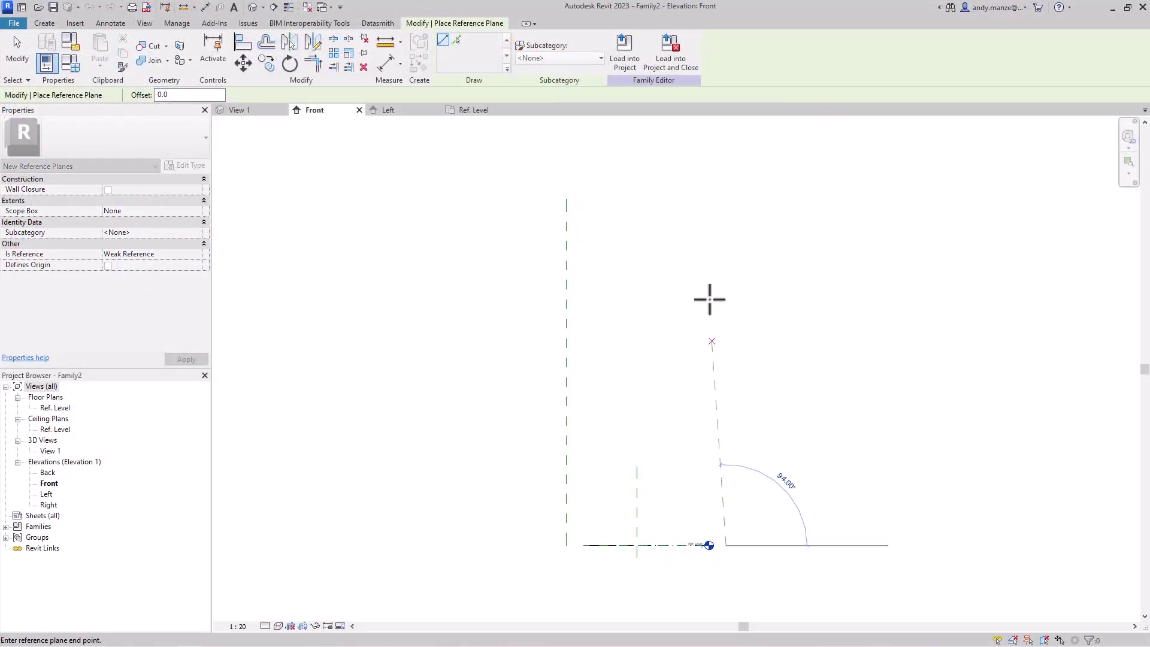
{"action": "left_click", "coordinate": [725, 197]}
{"action": "left_click", "coordinate": [486, 171]}
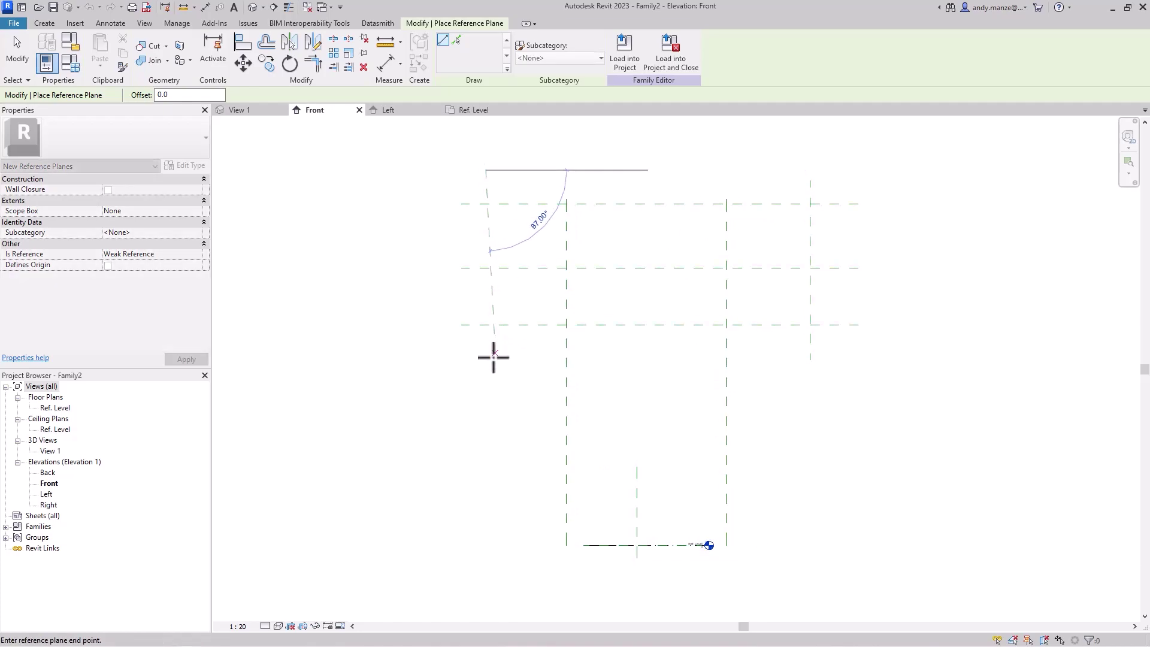
{"action": "left_click", "coordinate": [486, 369]}
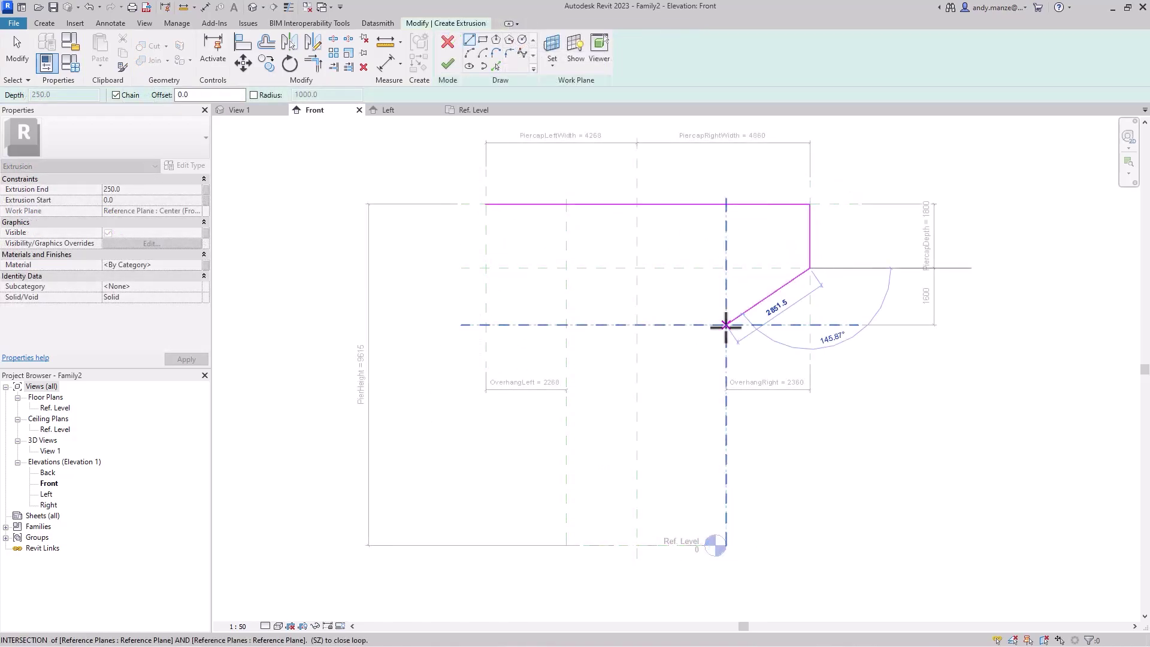
Step: Sketch the angled pier outline down to the reference level and view it in 3D
{"action": "left_click", "coordinate": [726, 325]}
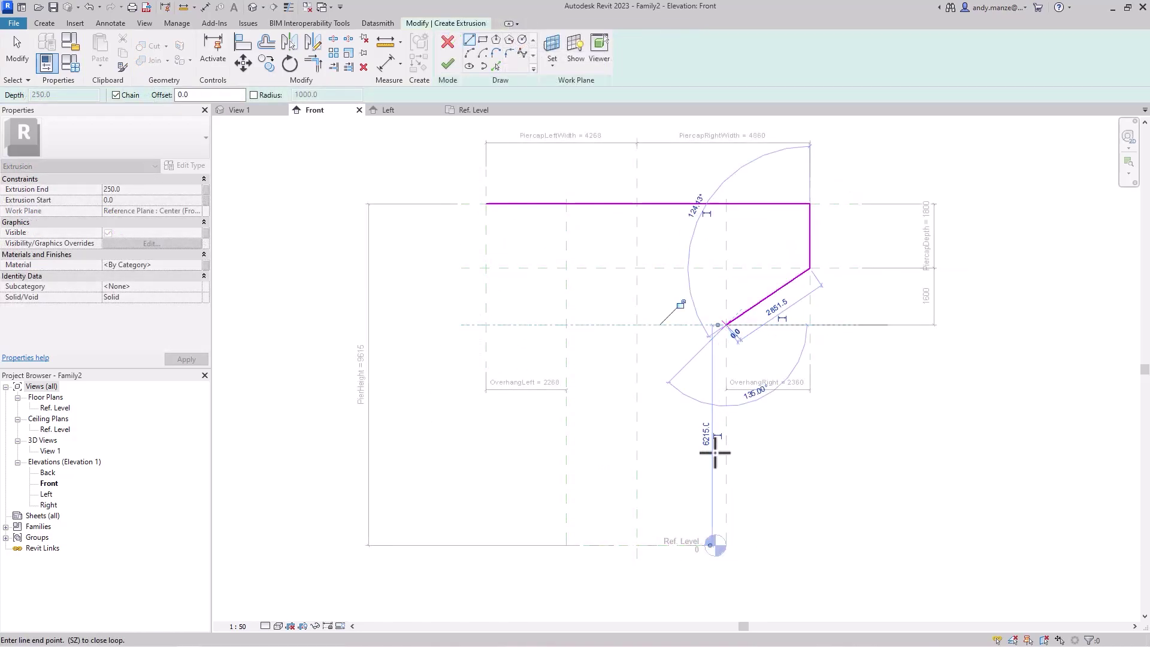
{"action": "left_click", "coordinate": [726, 545]}
{"action": "left_click", "coordinate": [566, 545]}
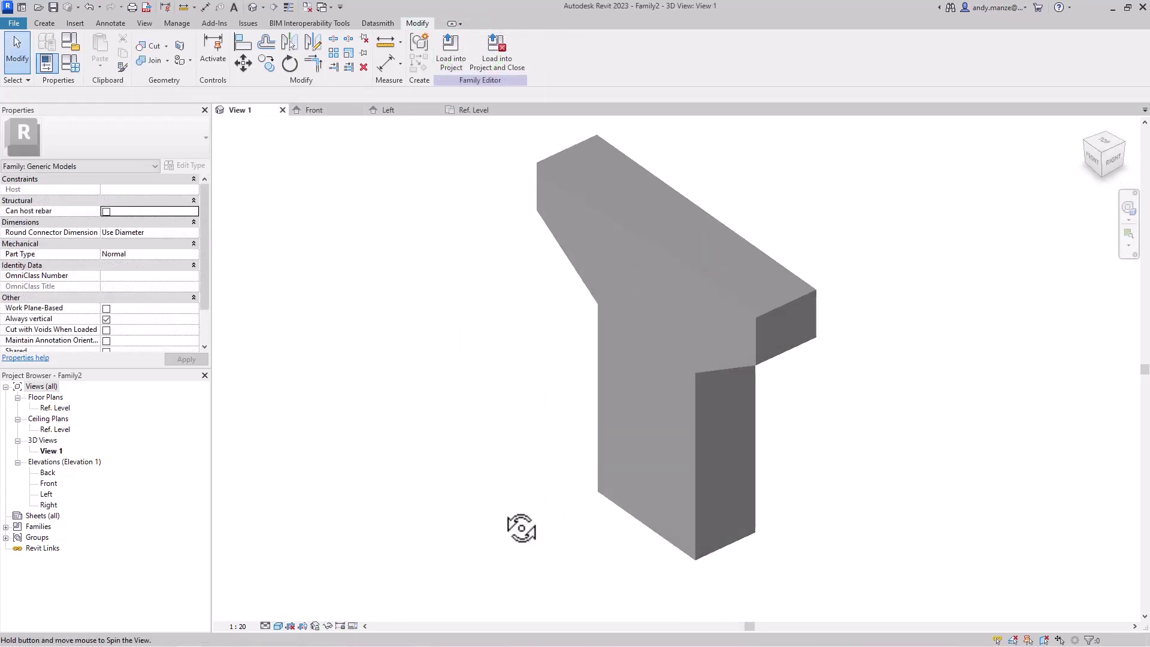
{"action": "mouse_move", "coordinate": [521, 527]}
{"action": "middle_mouse_down", "text": "shift"}
{"action": "mouse_move", "coordinate": [300, 504]}
{"action": "mouse_move", "coordinate": [503, 528]}
{"action": "mouse_move", "coordinate": [534, 511]}
{"action": "middle_mouse_up", "text": "shift"}
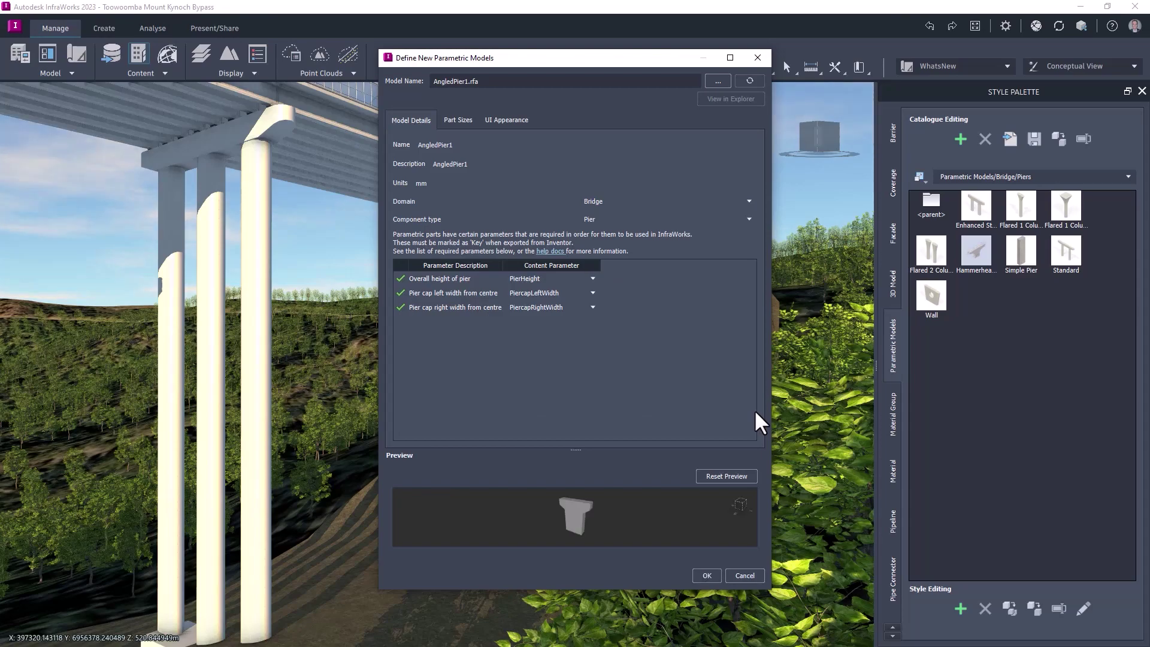
Step: Hide unneeded AngledPier1 parameters and add it to the pier catalogue
{"action": "left_click", "coordinate": [513, 120]}
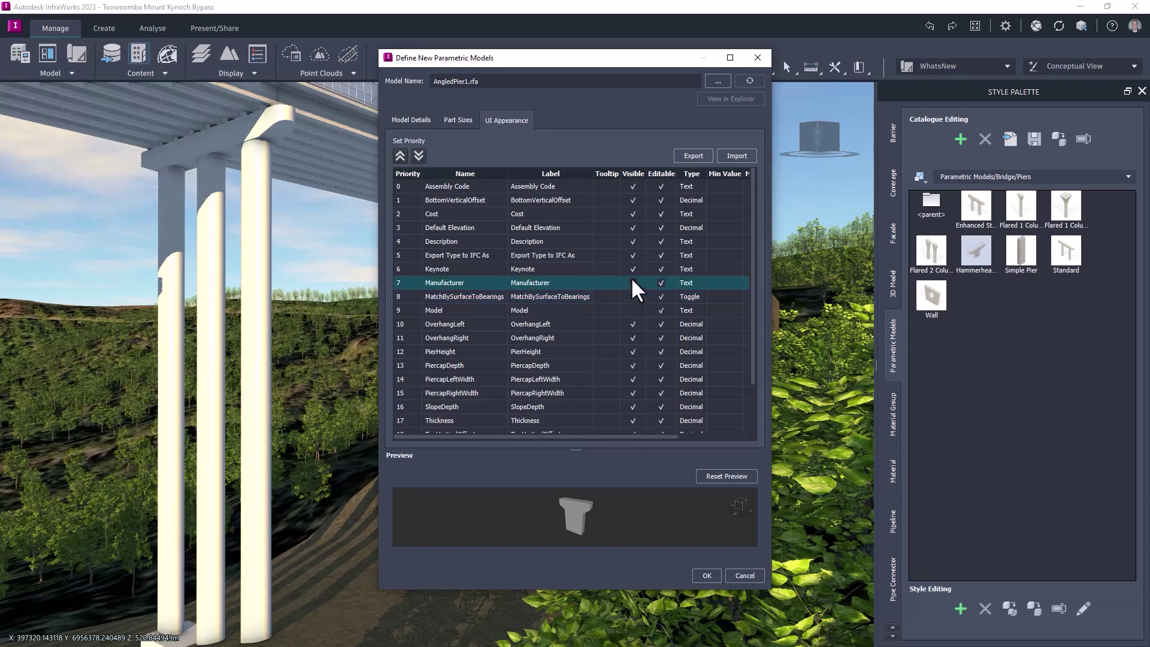
{"action": "left_click_drag", "start_coordinate": [633, 311], "coordinate": [633, 241]}
{"action": "scroll", "coordinate": [632, 360], "scroll_direction": "down", "scroll_amount": 2}
{"action": "left_click_drag", "start_coordinate": [632, 385], "coordinate": [633, 426]}
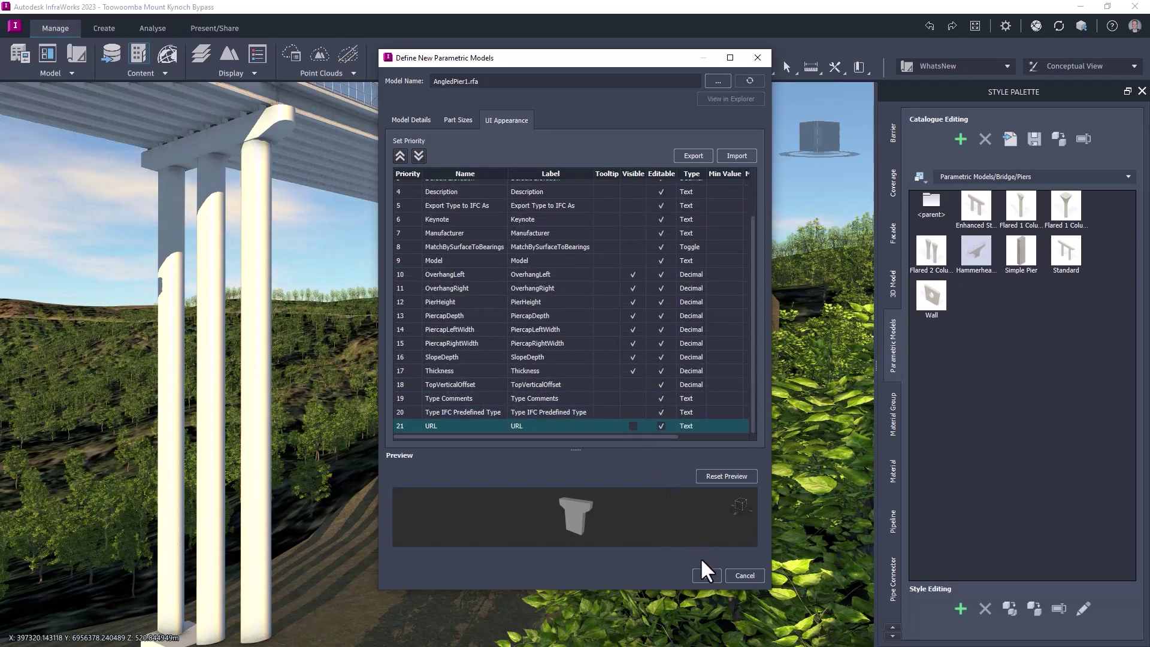
{"action": "left_click", "coordinate": [706, 574]}
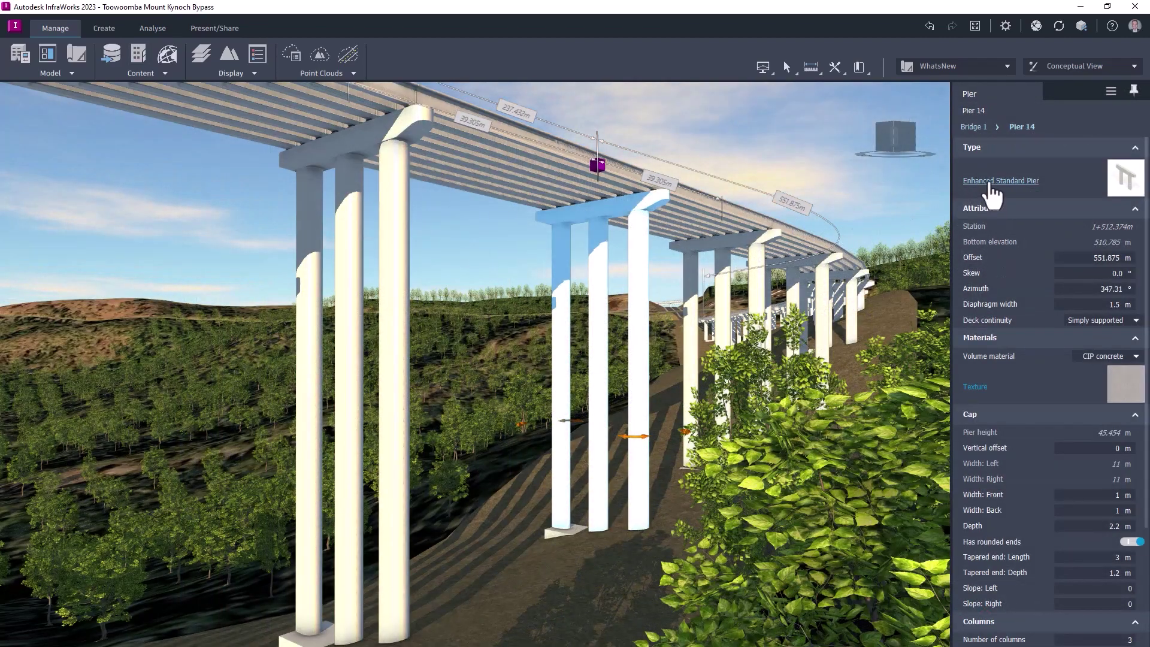
Step: Replace Pier 14 with the AngledPier1 component and apply the new thickness
{"action": "left_click", "coordinate": [993, 181]}
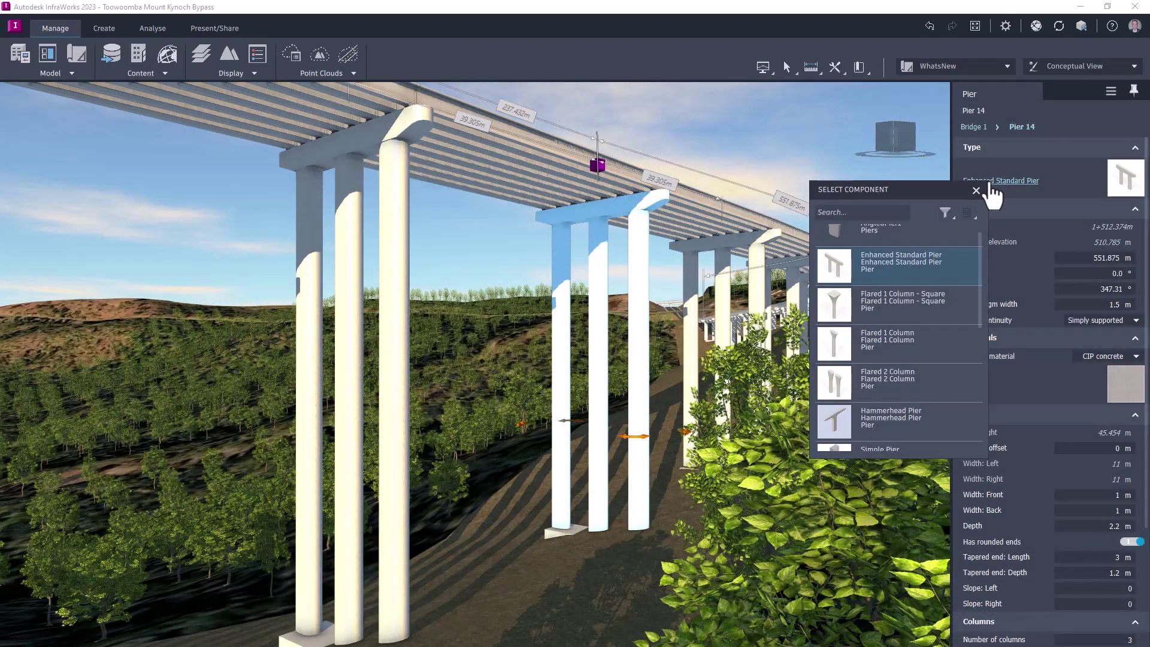
{"action": "left_click", "coordinate": [899, 245]}
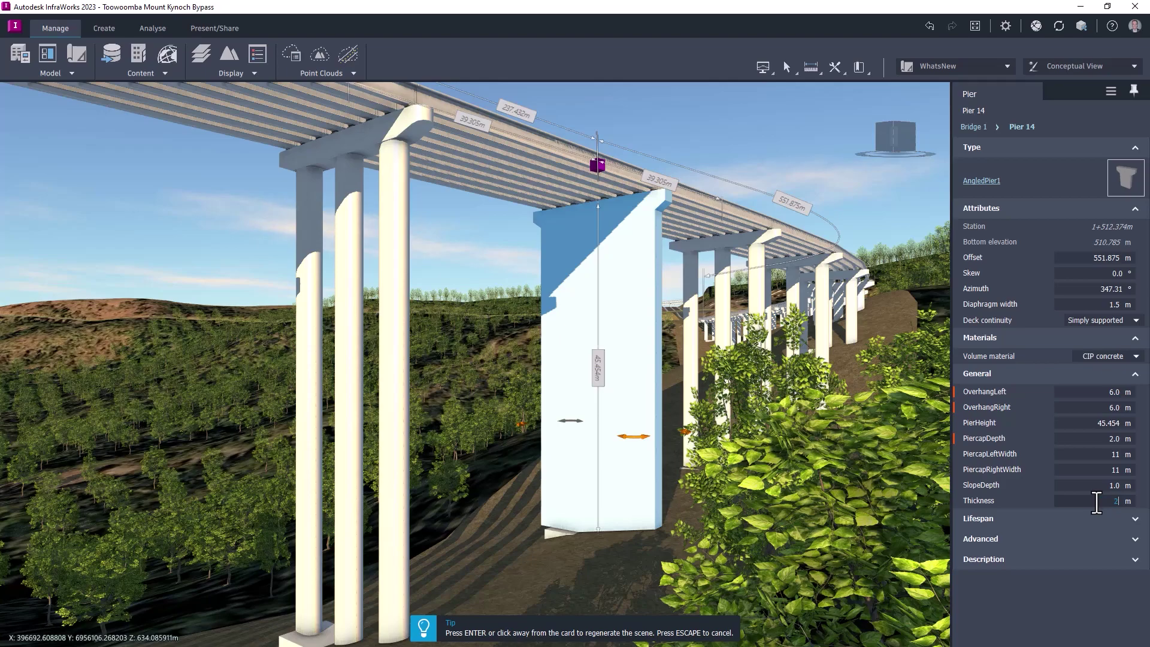
{"action": "key", "text": "Return"}
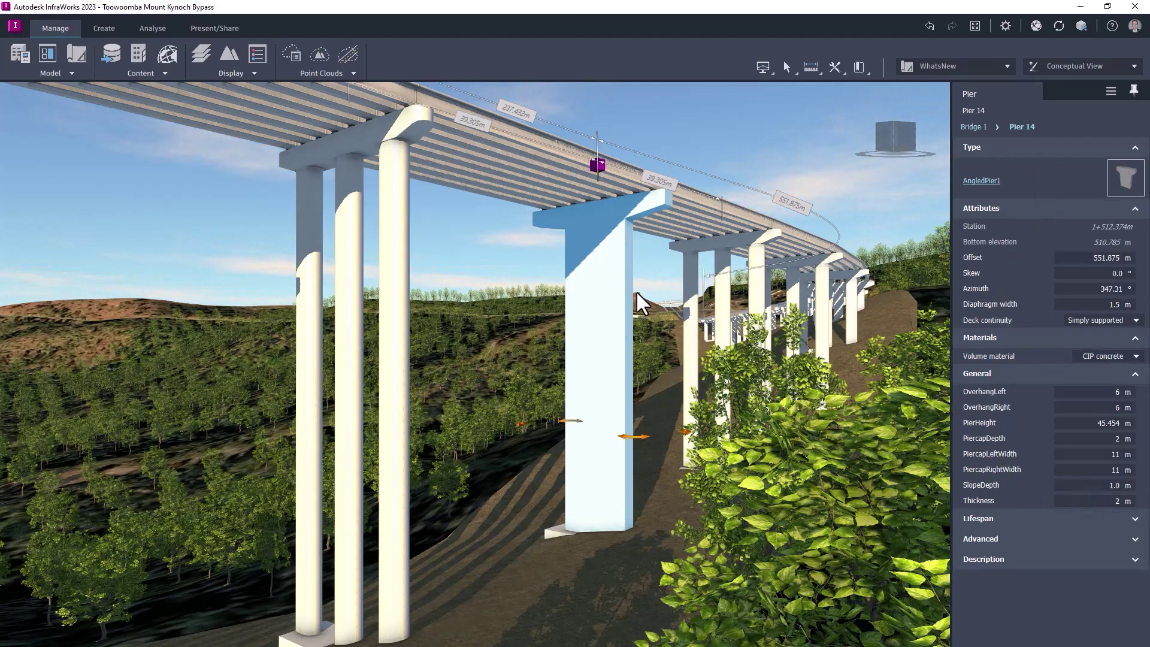
Step: Apply the angled pier design to the other piers and bring up the bridge's options
{"action": "right_click", "coordinate": [627, 294]}
{"action": "left_click", "coordinate": [800, 330]}
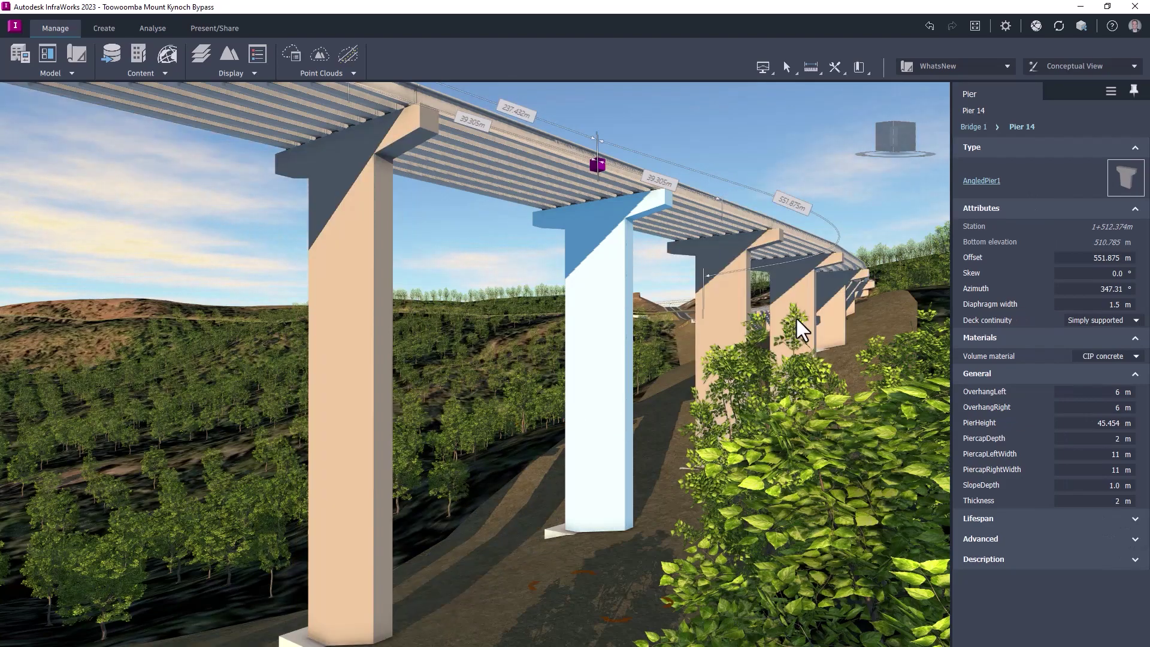
{"action": "right_click", "coordinate": [624, 318]}
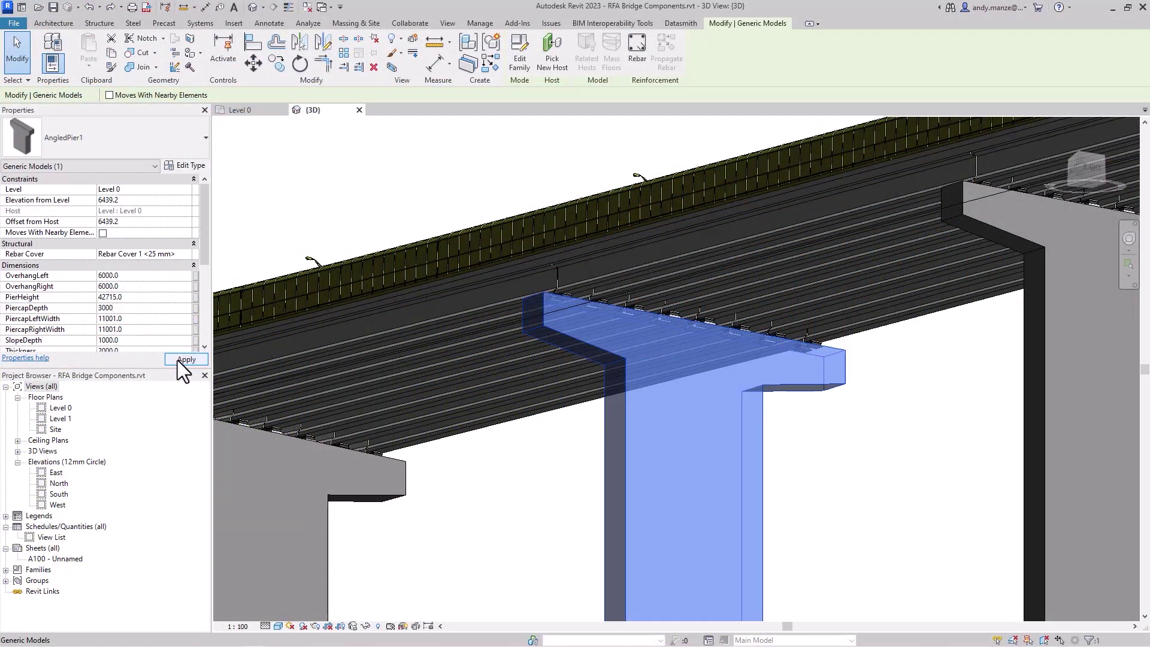
Step: Apply the 3000 pier cap depth and host free-form surface rebar on the cap face
{"action": "left_click", "coordinate": [177, 361]}
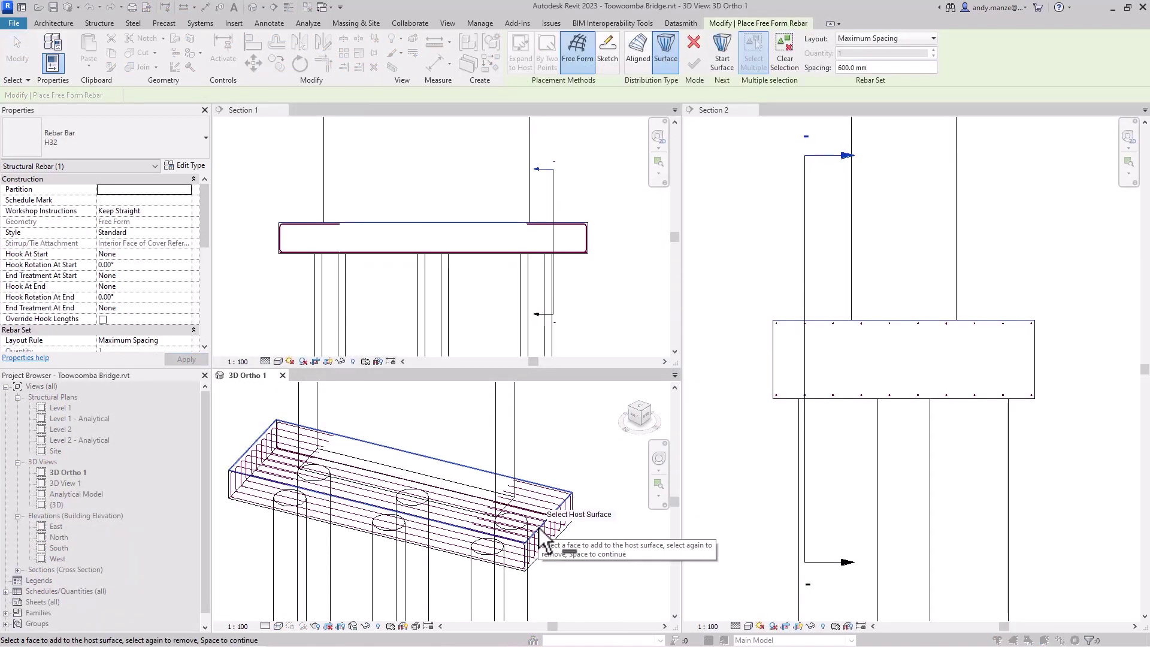
{"action": "left_click", "coordinate": [539, 530]}
{"action": "key", "text": "space"}
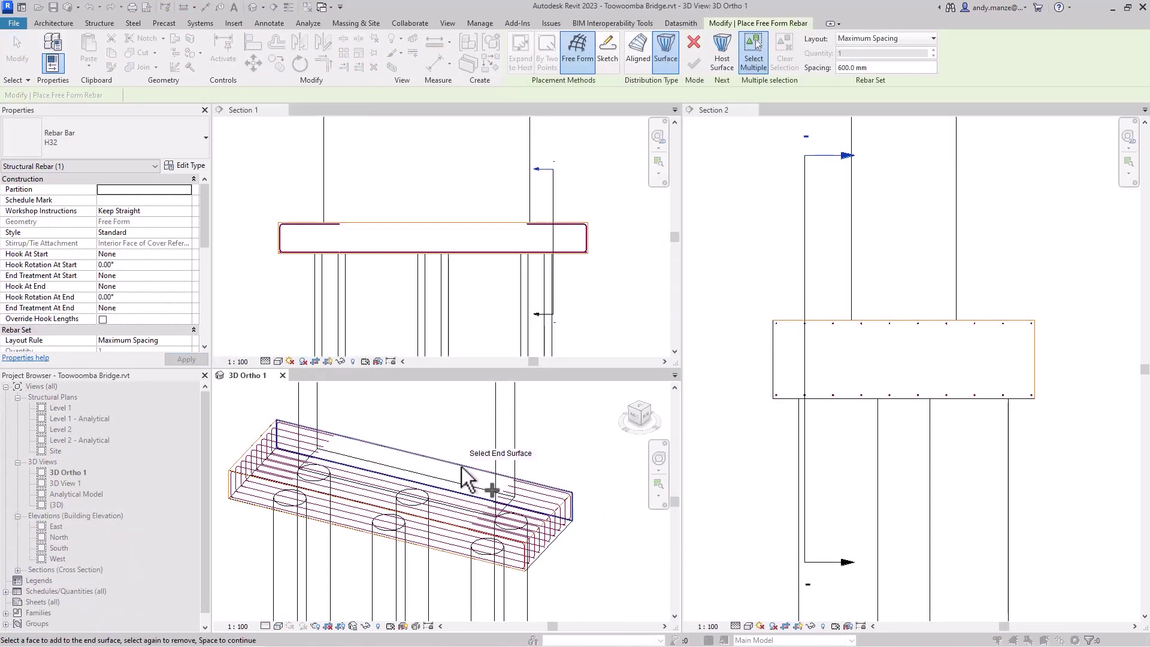
{"action": "key", "text": "space"}
{"action": "key", "text": "space"}
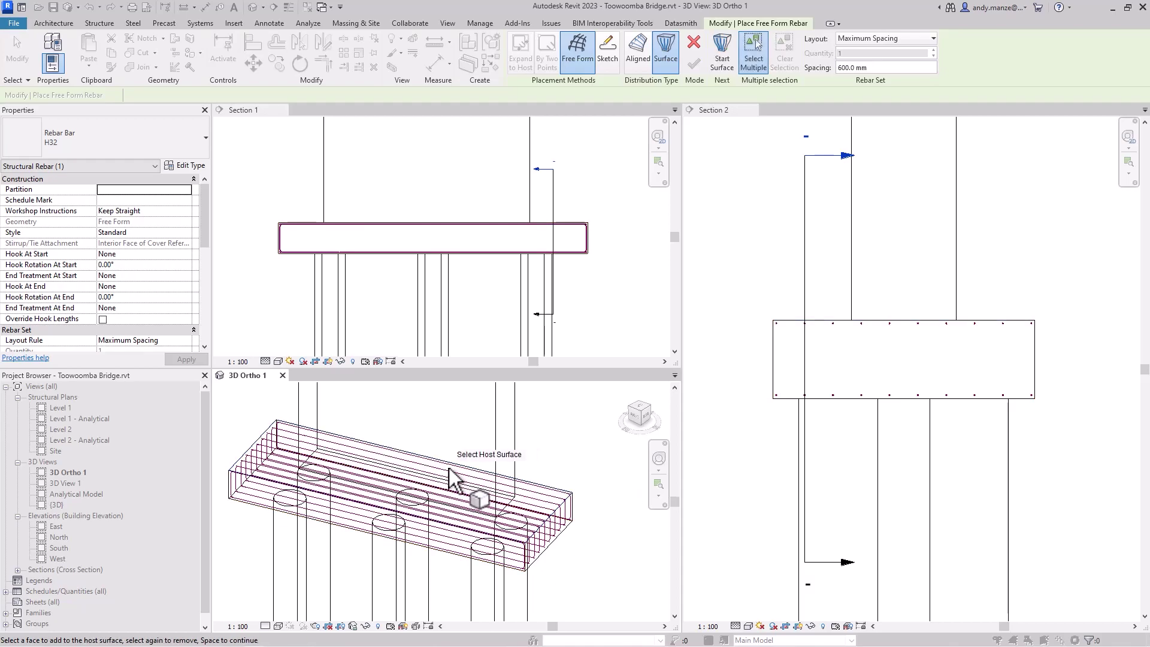
Step: Give the bar a -3500 start offset and place the rebar schedule on sheet S.2
{"action": "left_click", "coordinate": [777, 395]}
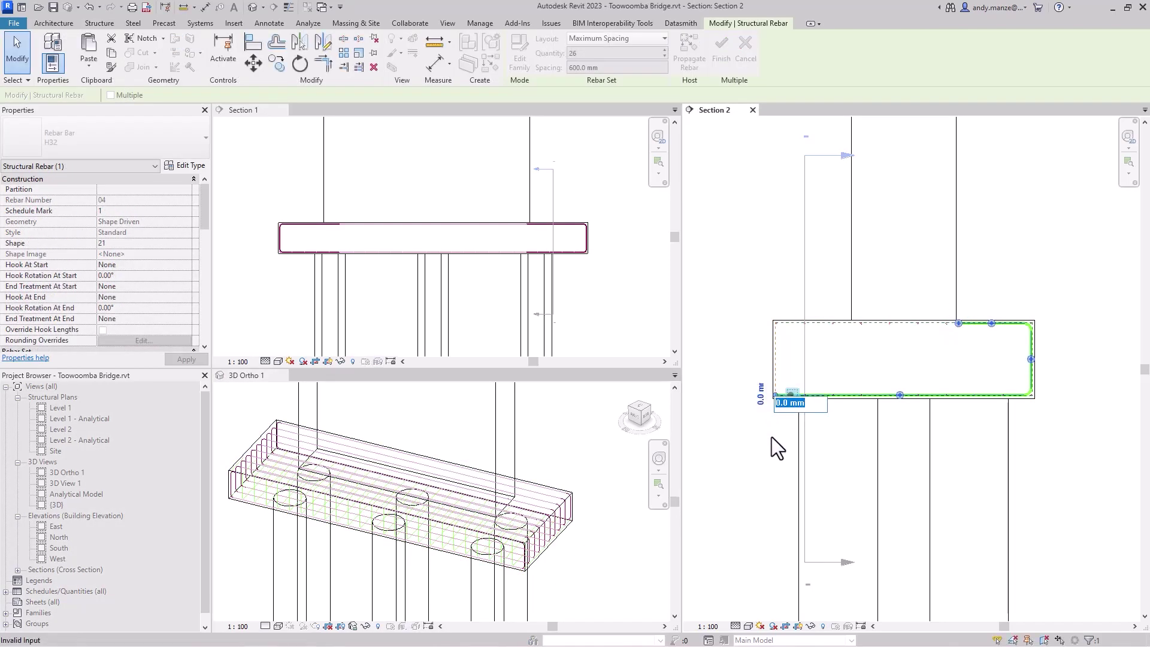
{"action": "type", "text": "-3500"}
{"action": "key", "text": "Escape"}
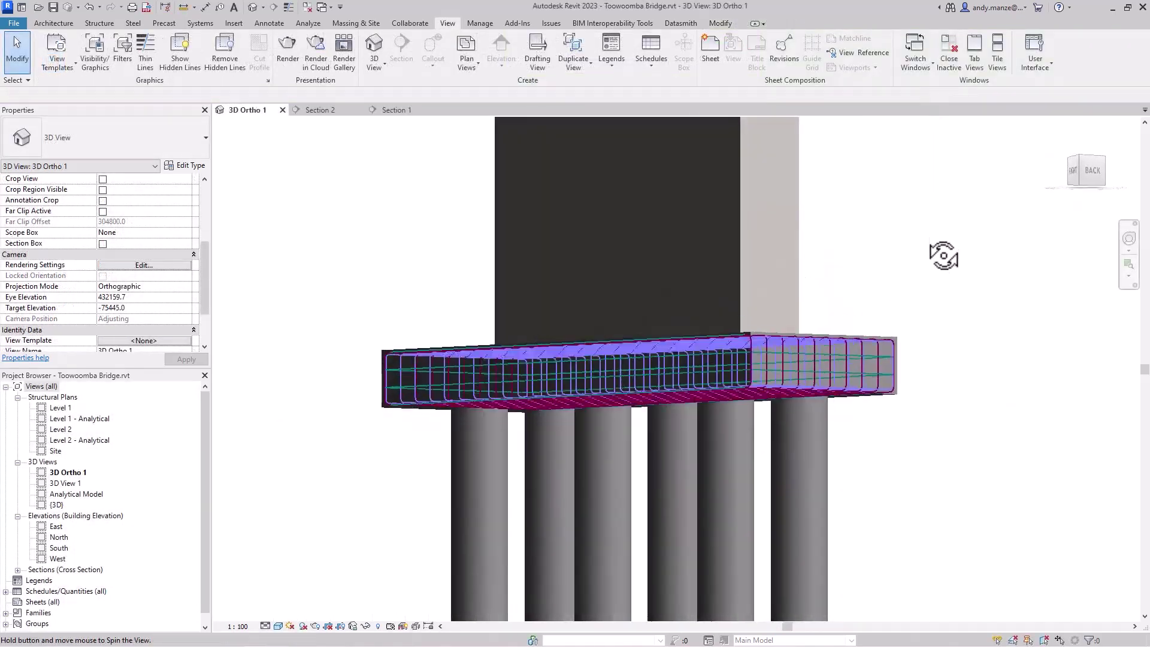
{"action": "mouse_move", "coordinate": [944, 256]}
{"action": "middle_mouse_down", "text": "shift"}
{"action": "mouse_move", "coordinate": [960, 417]}
{"action": "mouse_move", "coordinate": [983, 416]}
{"action": "middle_mouse_up", "text": "shift"}
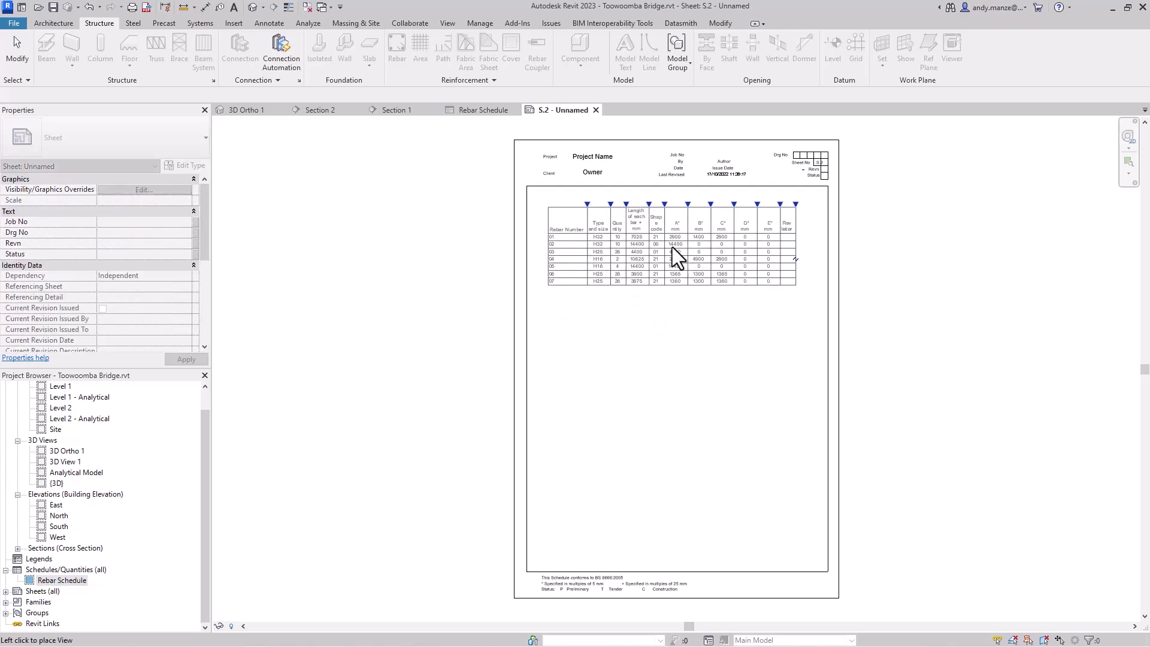
{"action": "left_click", "coordinate": [673, 243]}
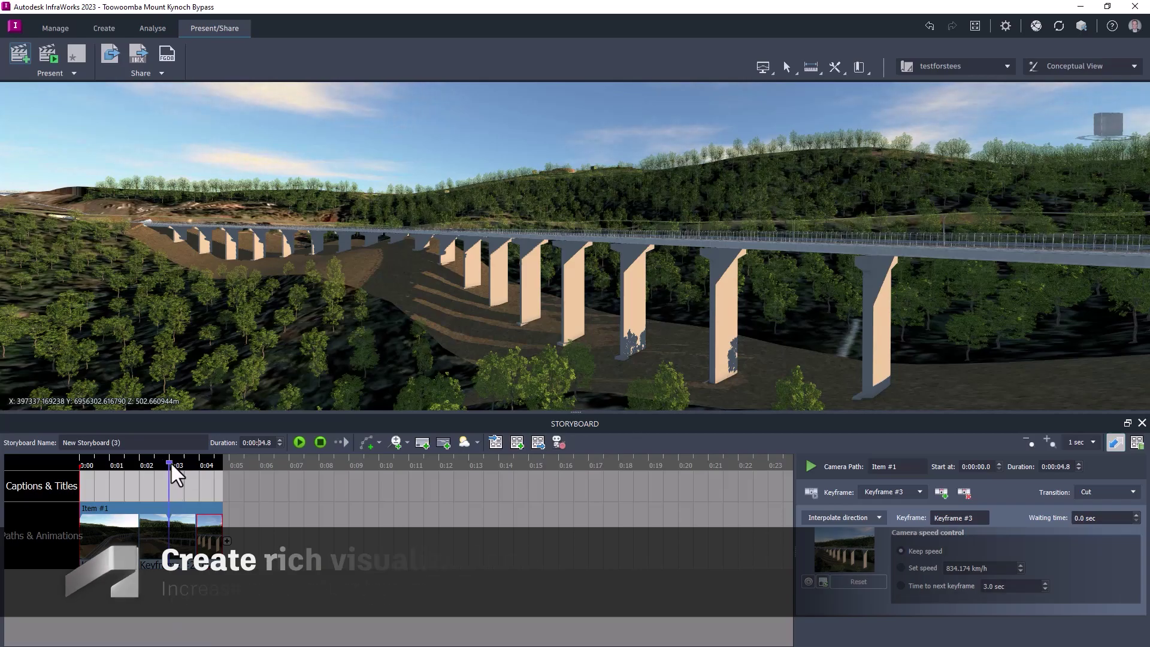
Step: Scrub the fly-through back to about 0:02 and export the entire model as a single 3D file
{"action": "mouse_move", "coordinate": [170, 461]}
{"action": "left_mouse_down"}
{"action": "mouse_move", "coordinate": [135, 466]}
{"action": "mouse_move", "coordinate": [221, 470]}
{"action": "left_mouse_up"}
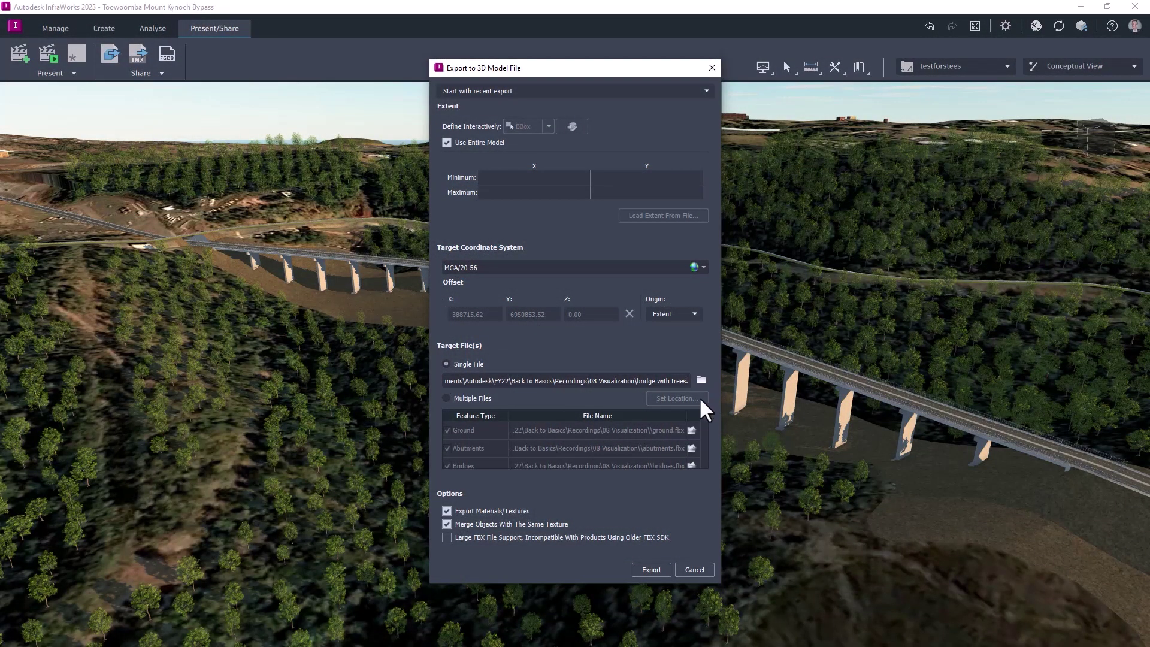
{"action": "left_click", "coordinate": [652, 569]}
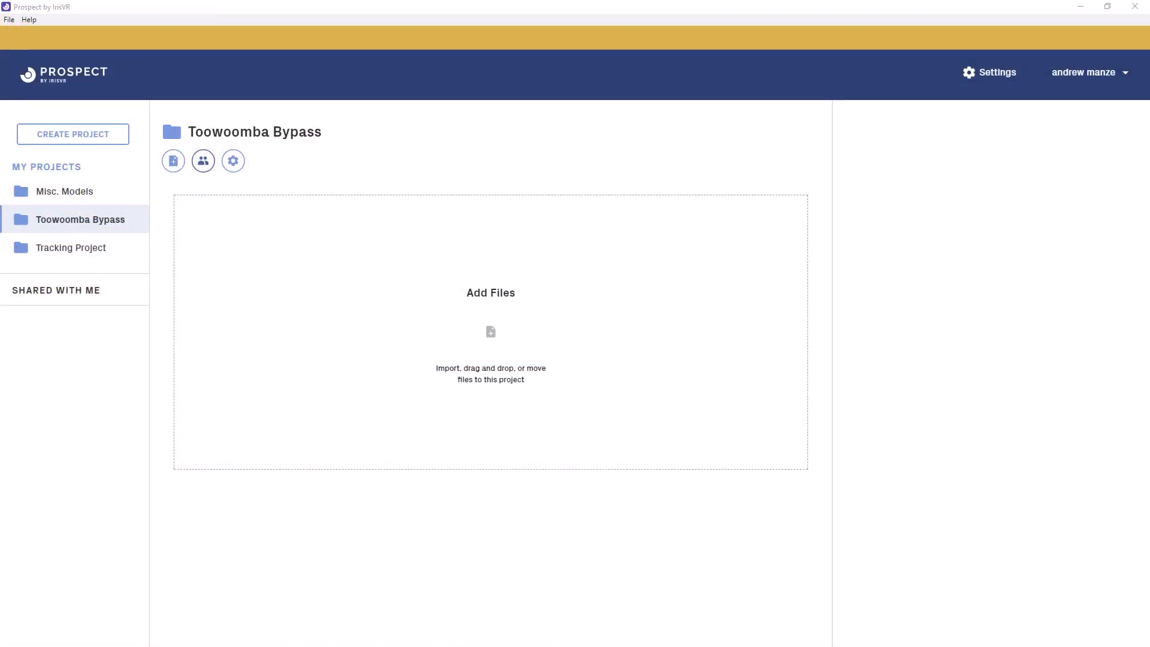
Step: Add the exported FBX to the Toowoomba Bypass project and jump to the railing issue
{"action": "left_click_drag", "start_coordinate": [868, 281], "coordinate": [643, 301]}
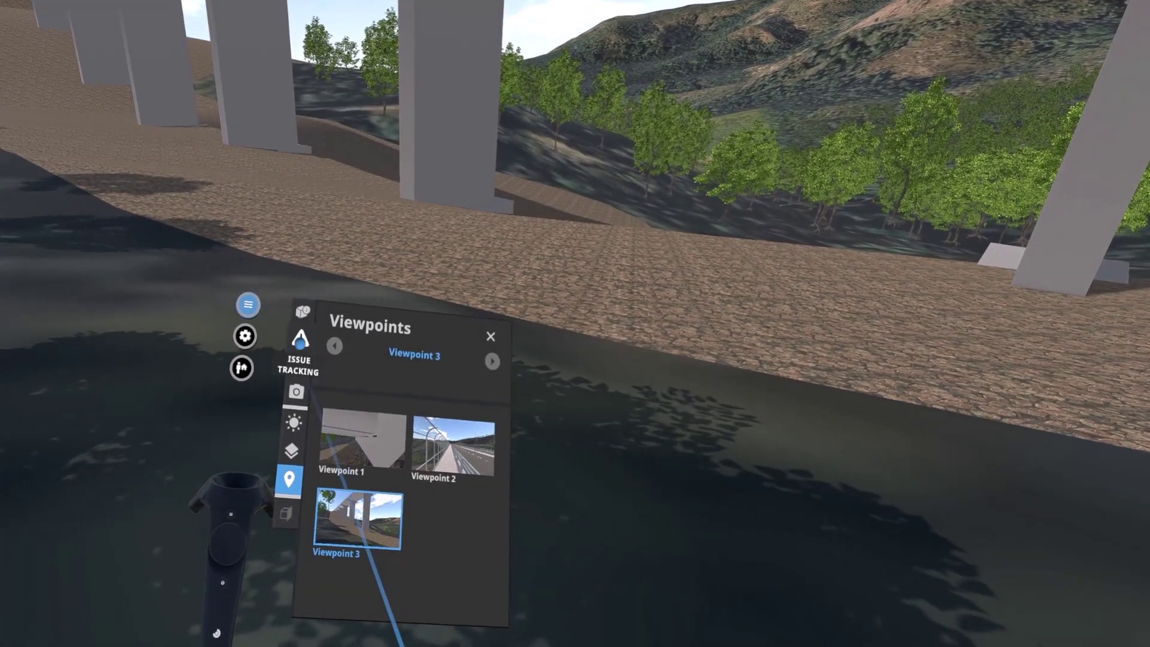
{"action": "left_click", "coordinate": [300, 340]}
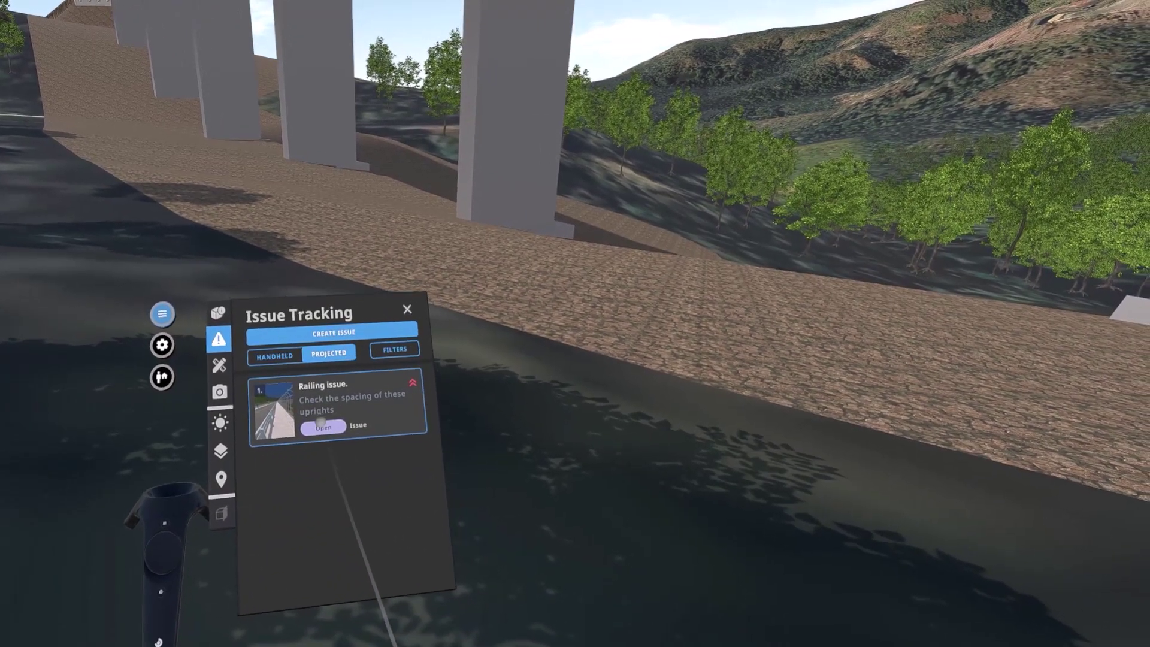
{"action": "left_click", "coordinate": [321, 422]}
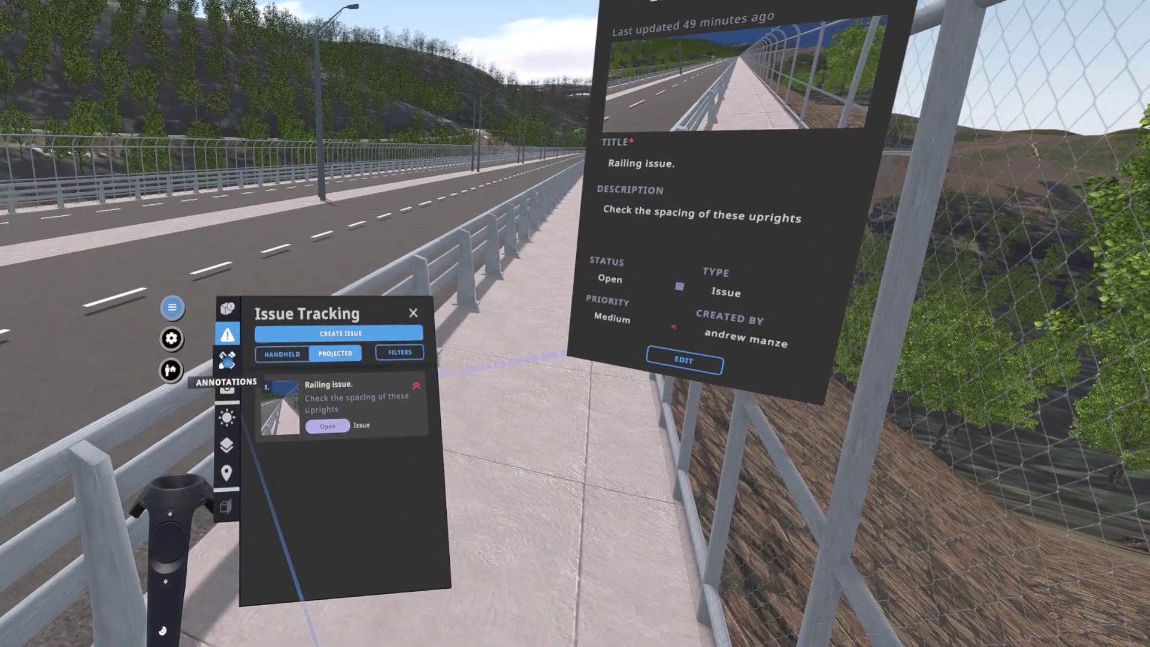
Step: Measure the 1.99 m gap between the railing uprights with the Measure annotation
{"action": "left_click", "coordinate": [233, 360]}
{"action": "left_click", "coordinate": [335, 357]}
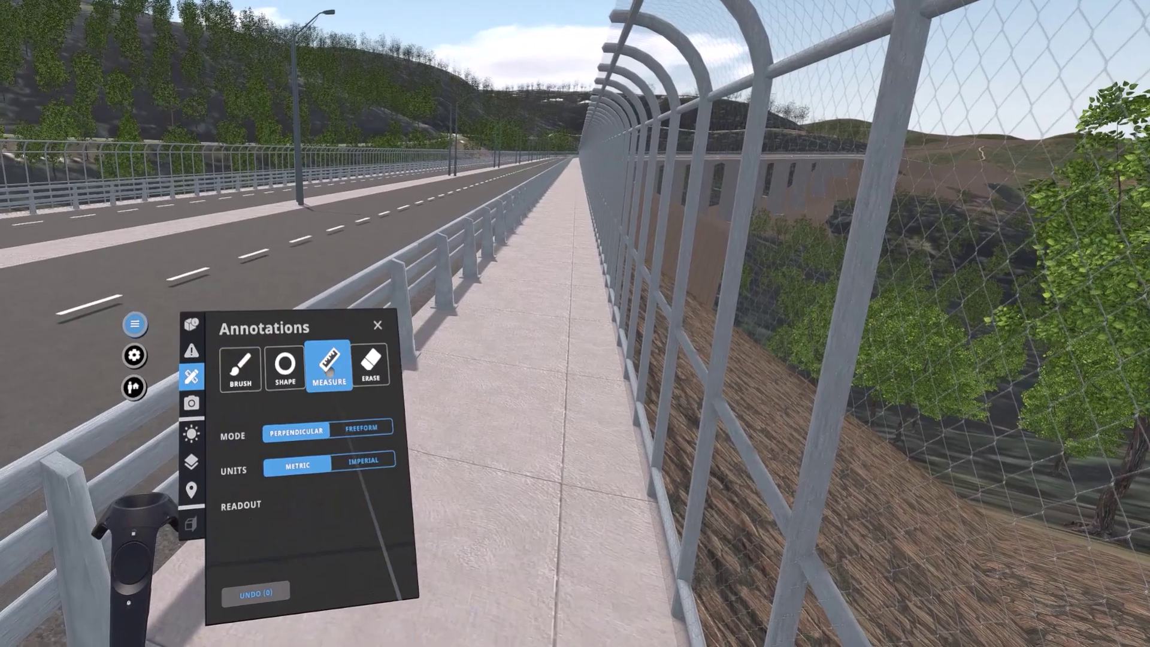
{"action": "left_click_drag", "start_coordinate": [685, 350], "coordinate": [302, 308]}
{"action": "left_click_drag", "start_coordinate": [136, 590], "coordinate": [330, 383]}
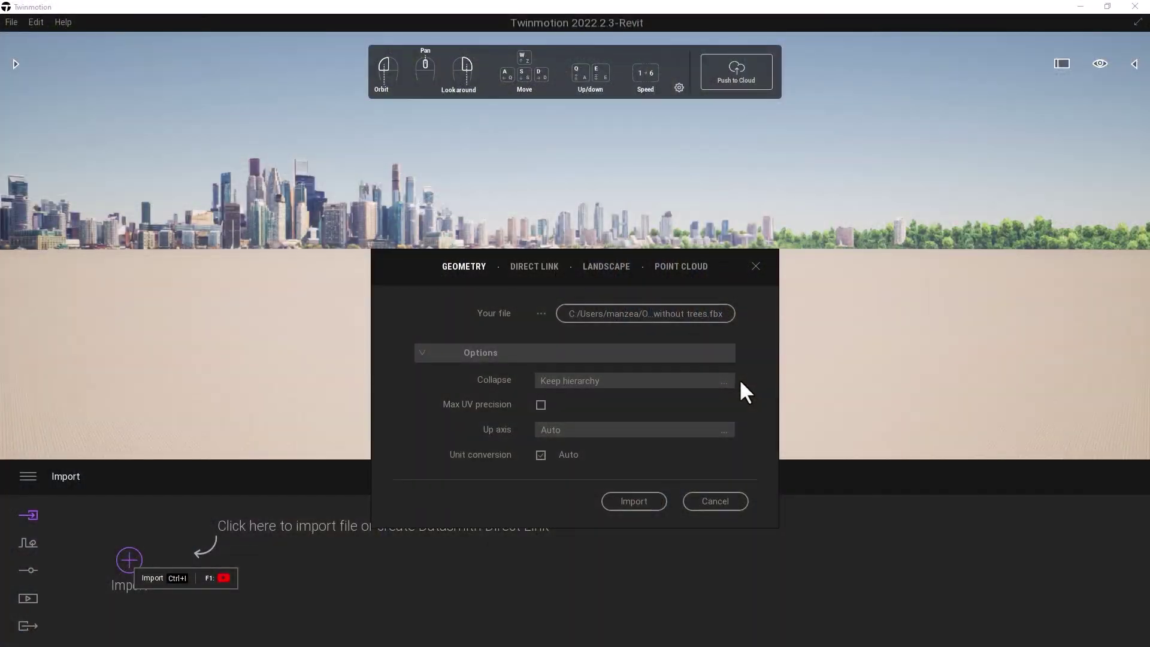
Step: Import the FBX and paint older, larger Littleleaf Linden trees across the hillside
{"action": "left_click", "coordinate": [636, 502]}
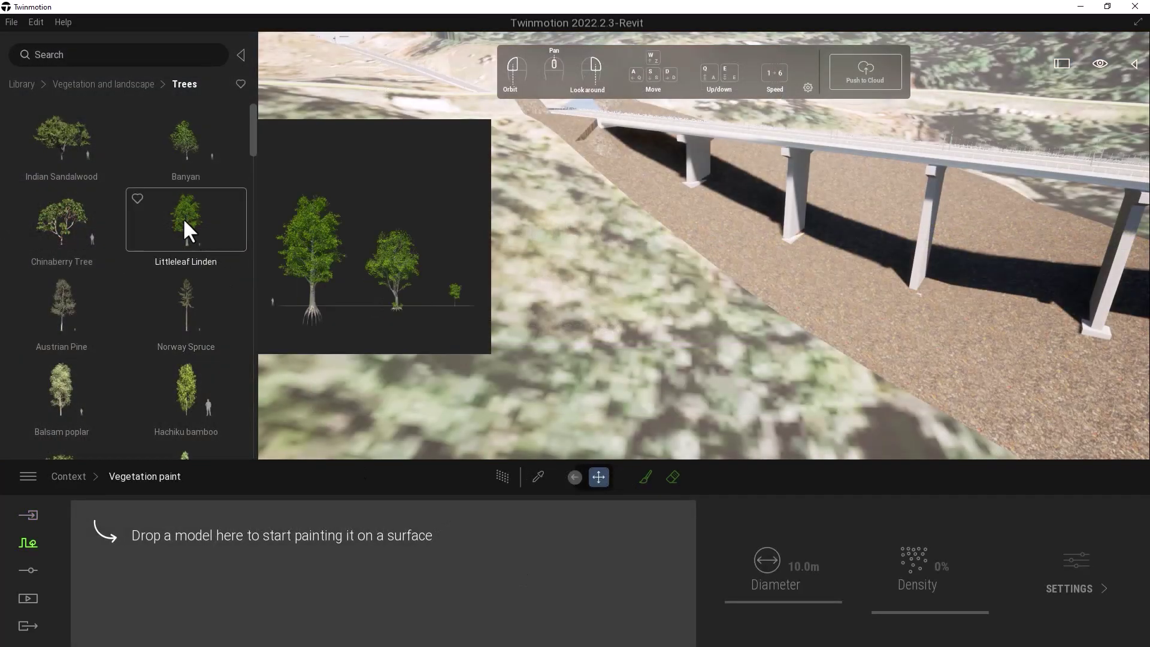
{"action": "left_click_drag", "start_coordinate": [182, 217], "coordinate": [159, 557]}
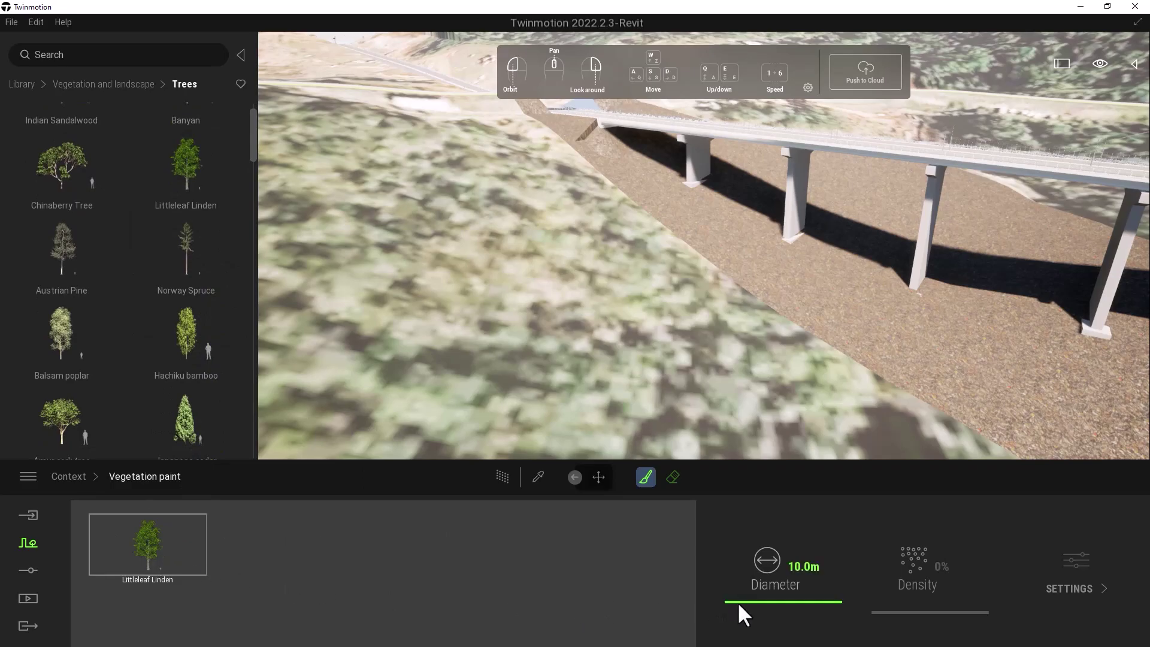
{"action": "left_click_drag", "start_coordinate": [738, 602], "coordinate": [732, 535]}
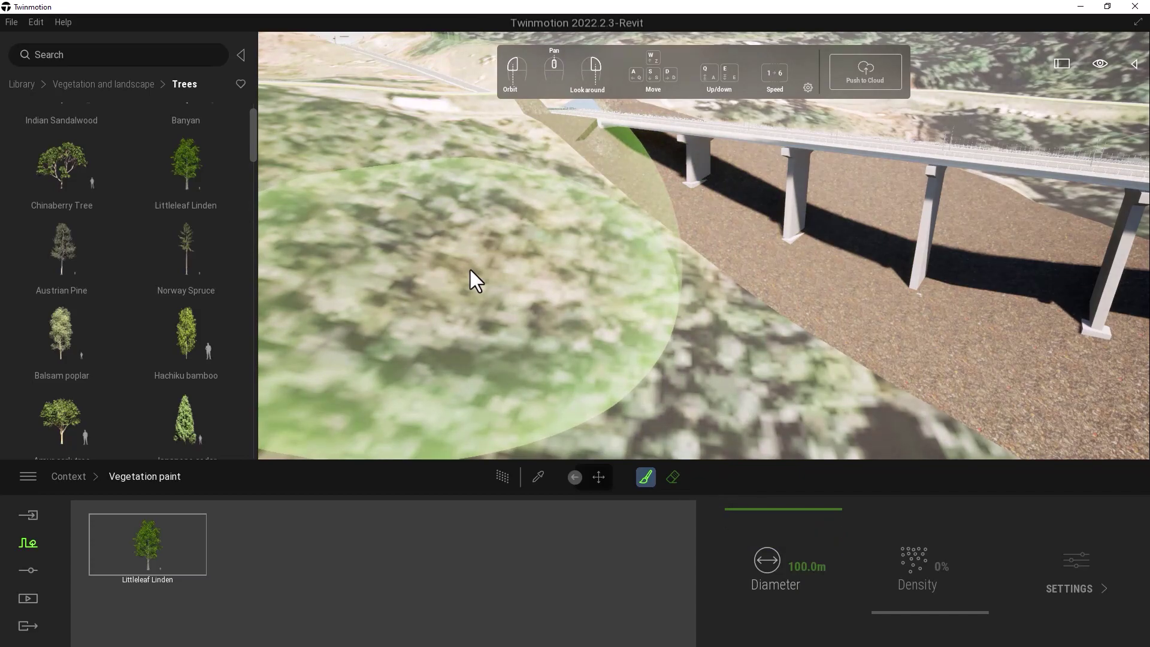
{"action": "left_click", "coordinate": [470, 270]}
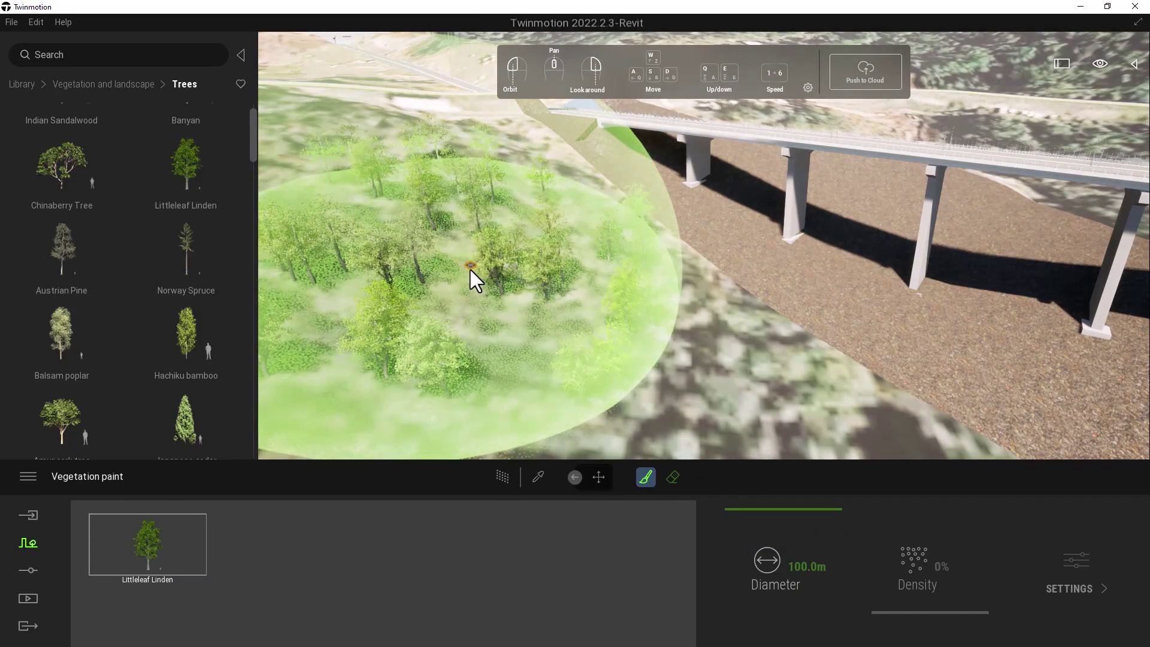
{"action": "left_click_drag", "start_coordinate": [193, 560], "coordinate": [190, 512]}
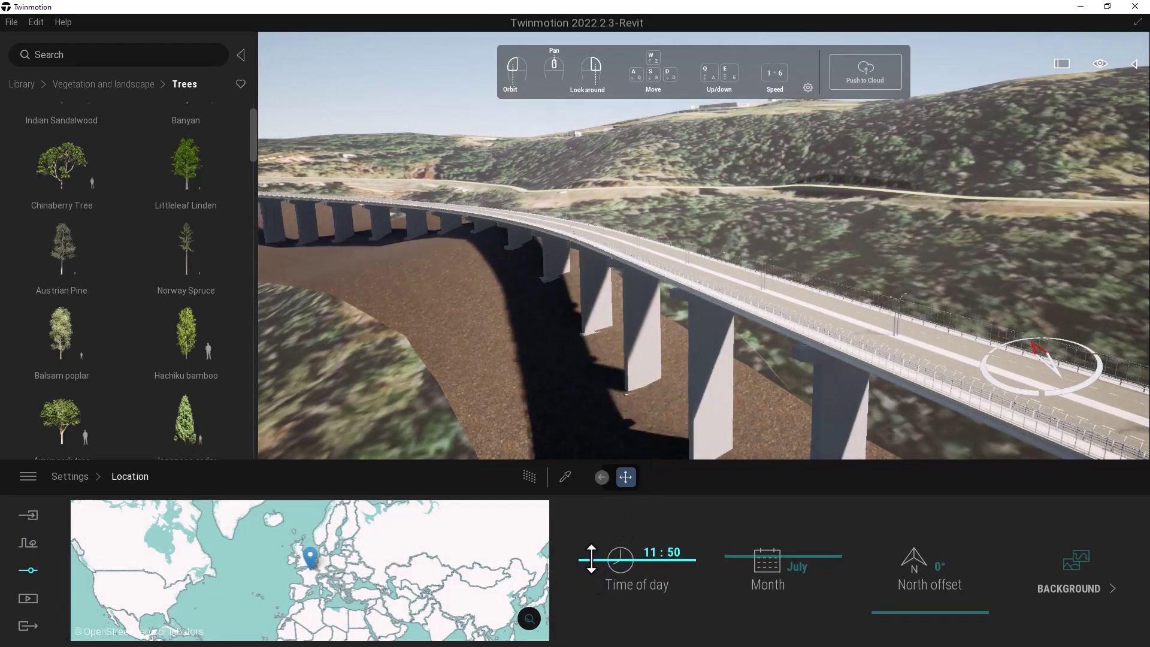
Step: Set time of day to 08:37 and north offset to 128°, then draw a vehicle path along the deck
{"action": "left_click_drag", "start_coordinate": [591, 558], "coordinate": [595, 546]}
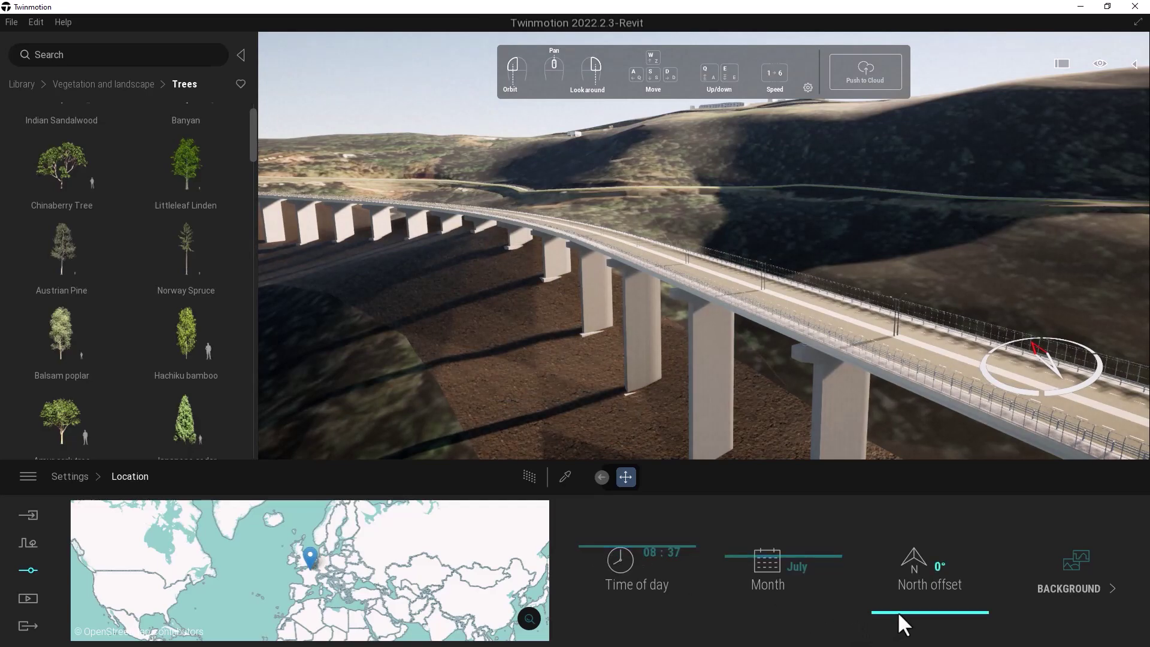
{"action": "left_click_drag", "start_coordinate": [898, 613], "coordinate": [901, 575]}
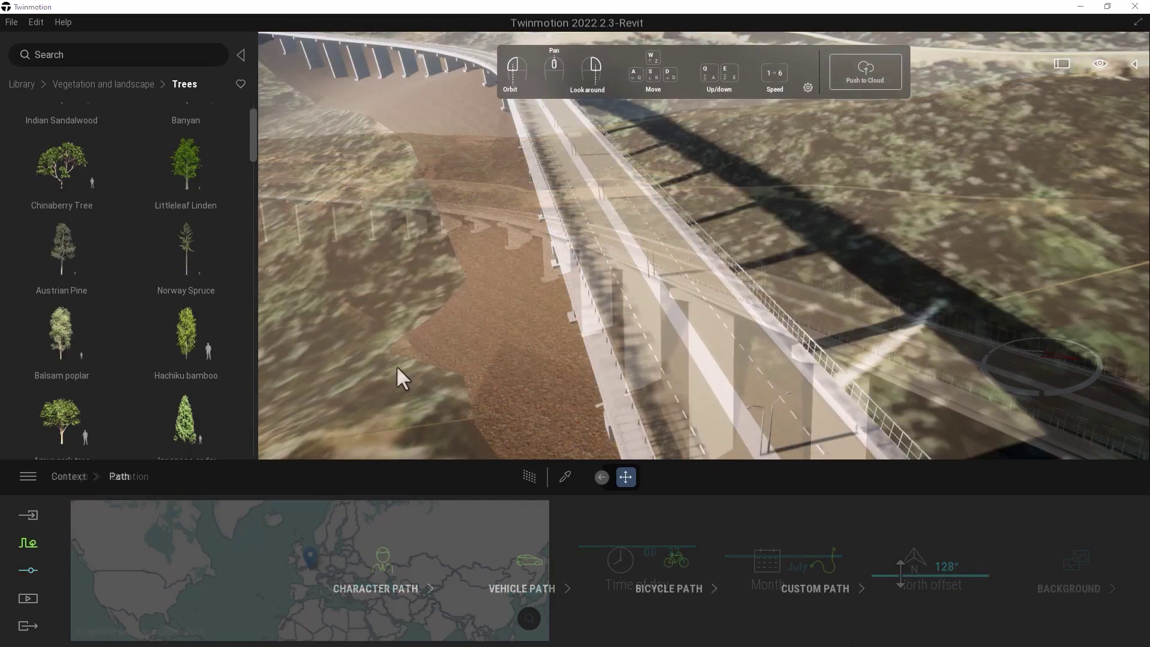
{"action": "left_click", "coordinate": [534, 587]}
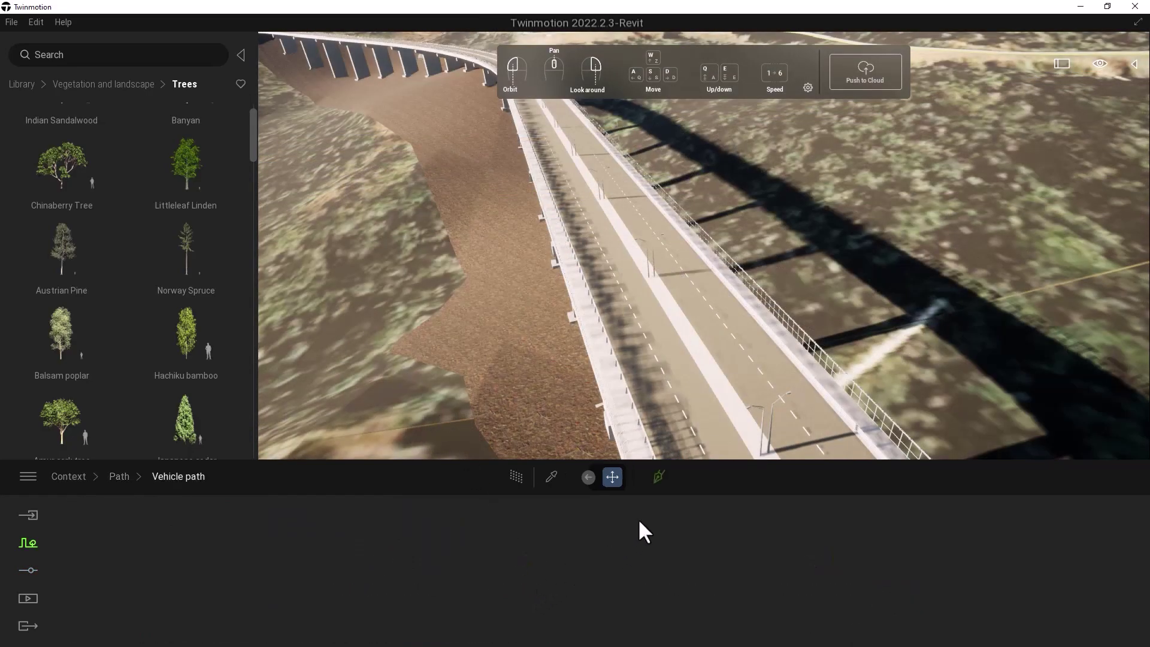
{"action": "left_click", "coordinate": [658, 475]}
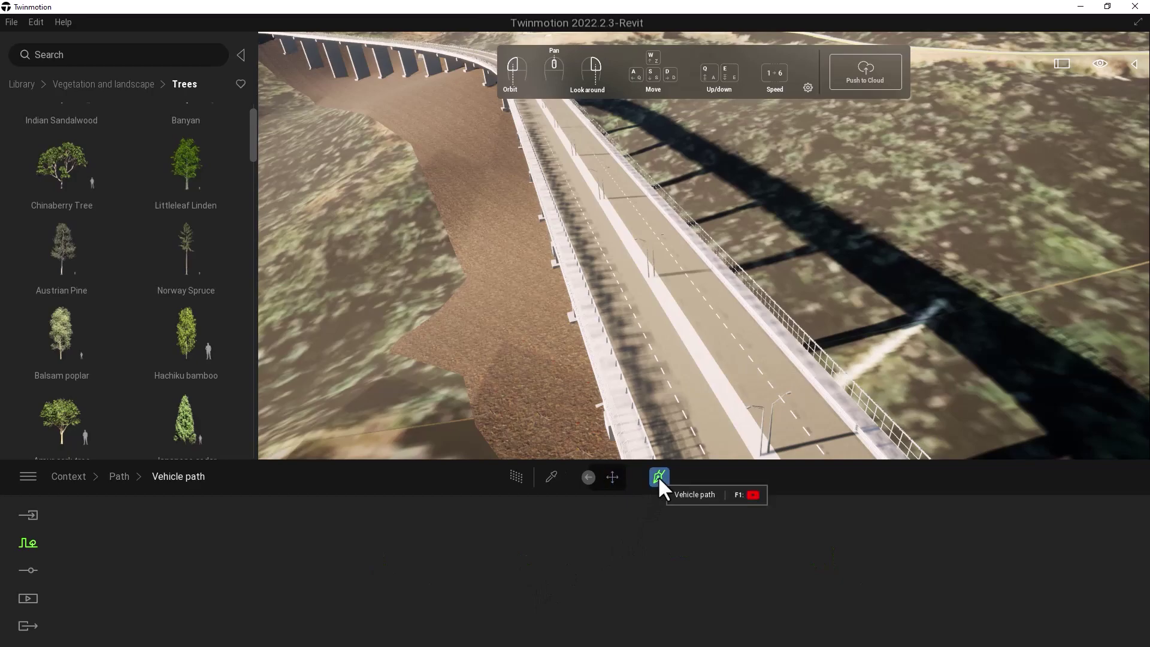
{"action": "left_click", "coordinate": [795, 418]}
{"action": "double_click", "coordinate": [584, 139]}
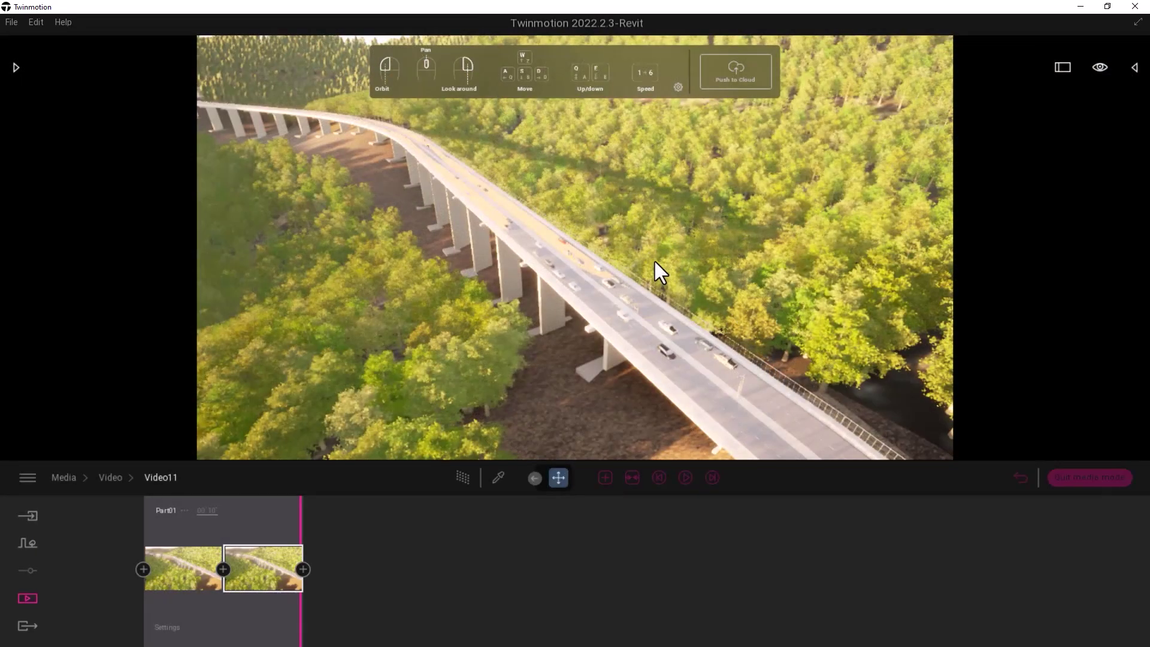
Step: Add a third aerial camera keyframe of the forested bridge to Video11
{"action": "scroll", "coordinate": [655, 261], "scroll_direction": "up", "scroll_amount": 3}
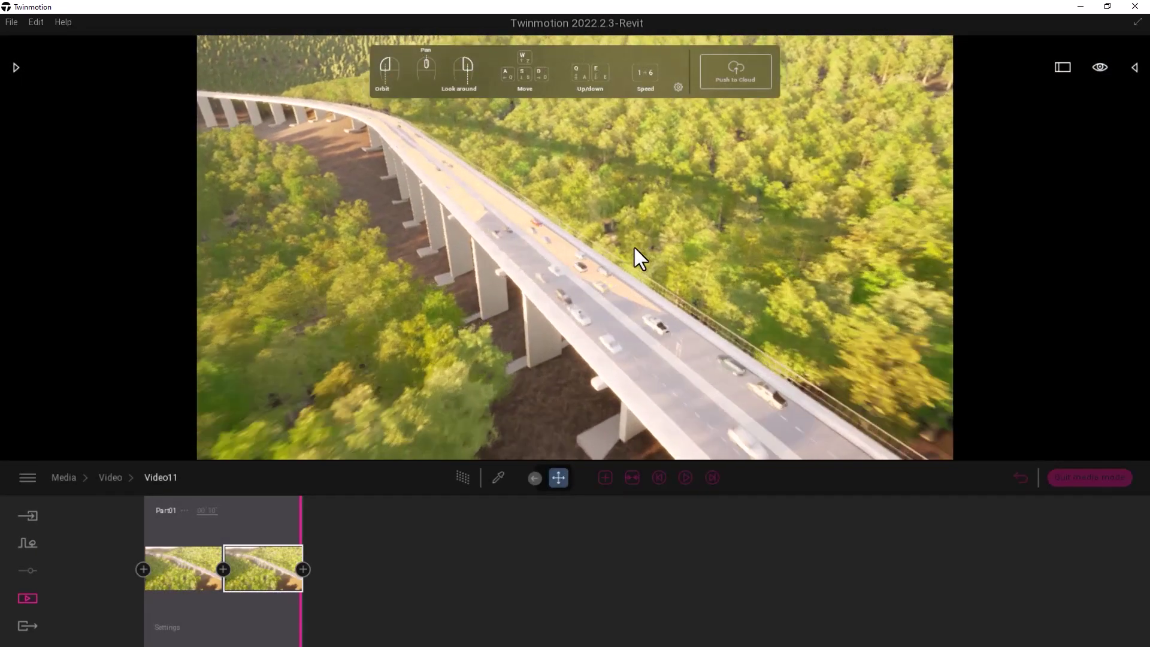
{"action": "left_click", "coordinate": [303, 569]}
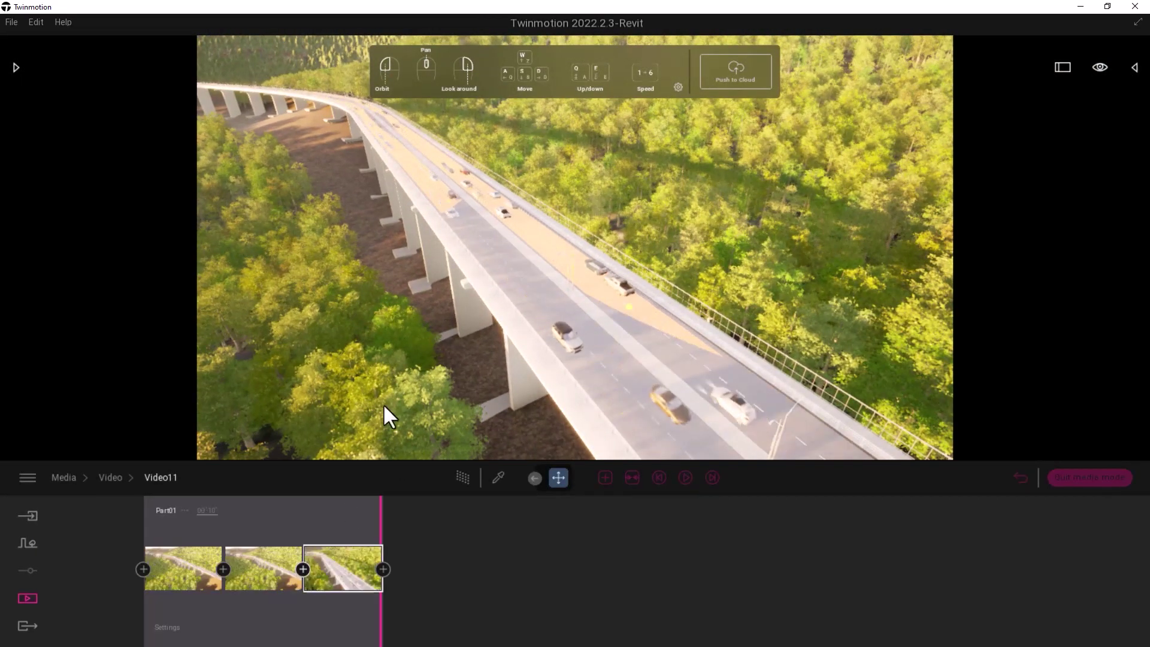
{"action": "scroll", "coordinate": [495, 290], "scroll_direction": "down", "scroll_amount": 3}
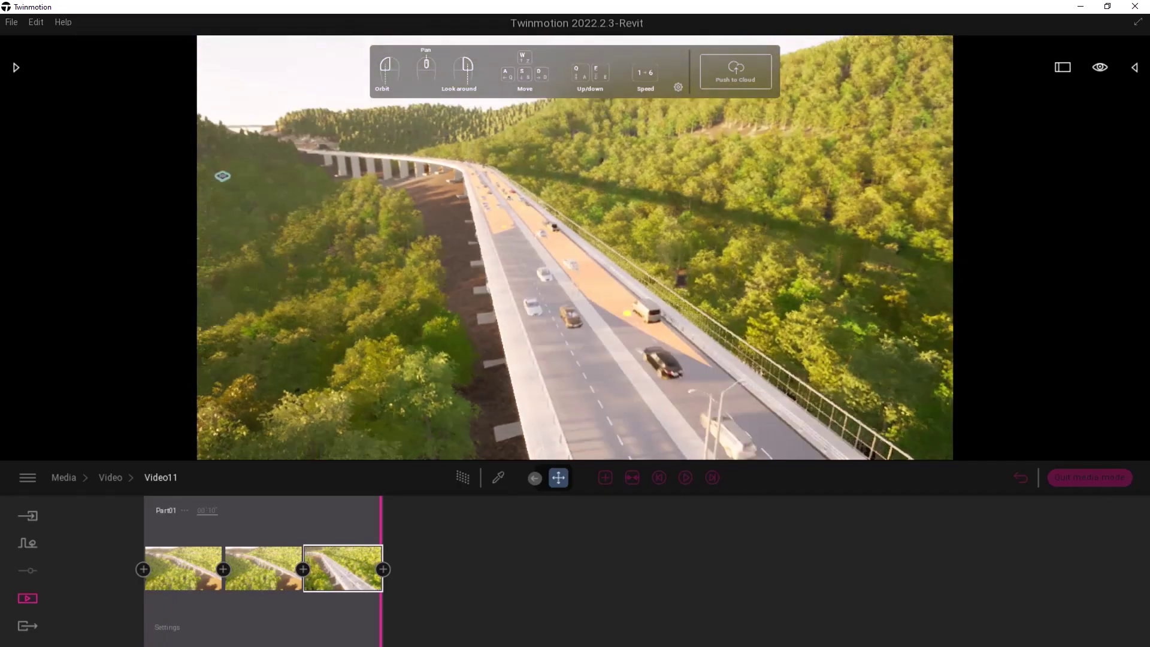